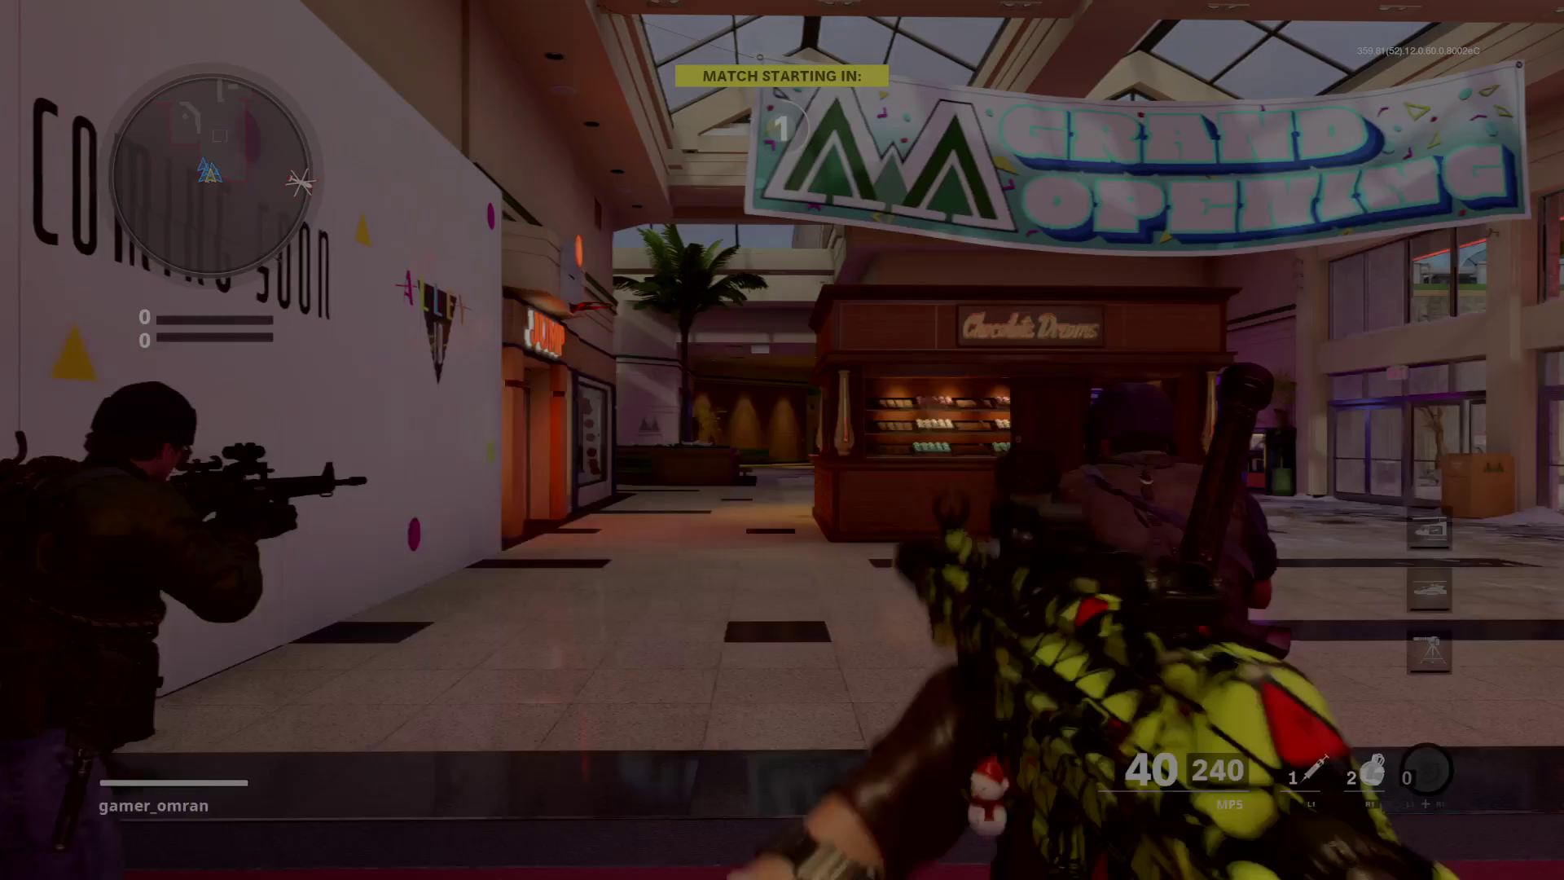
key("w")
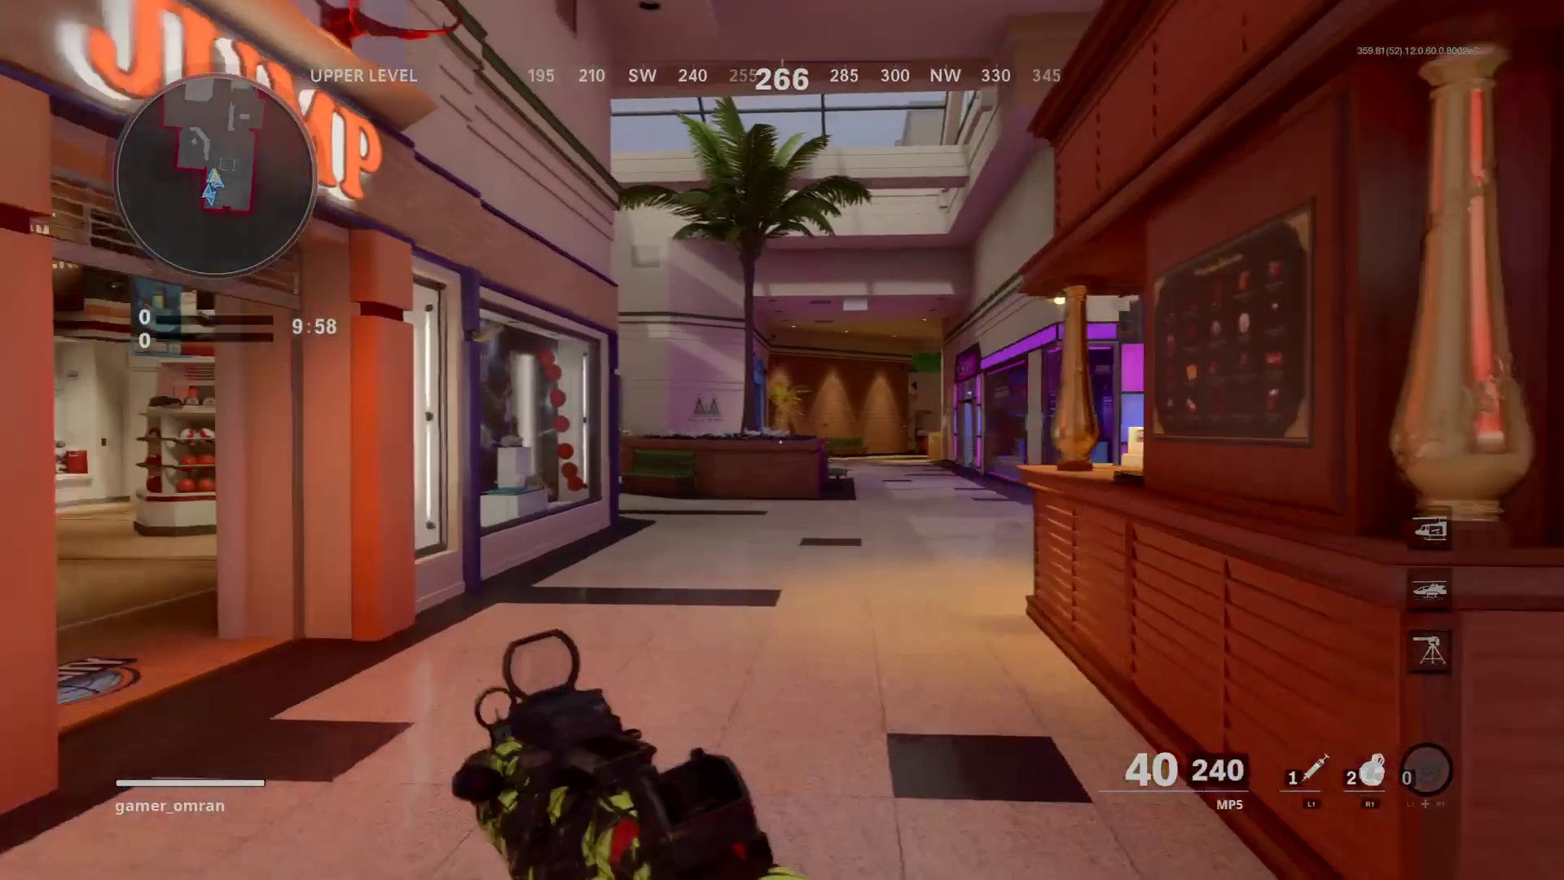
key("w")
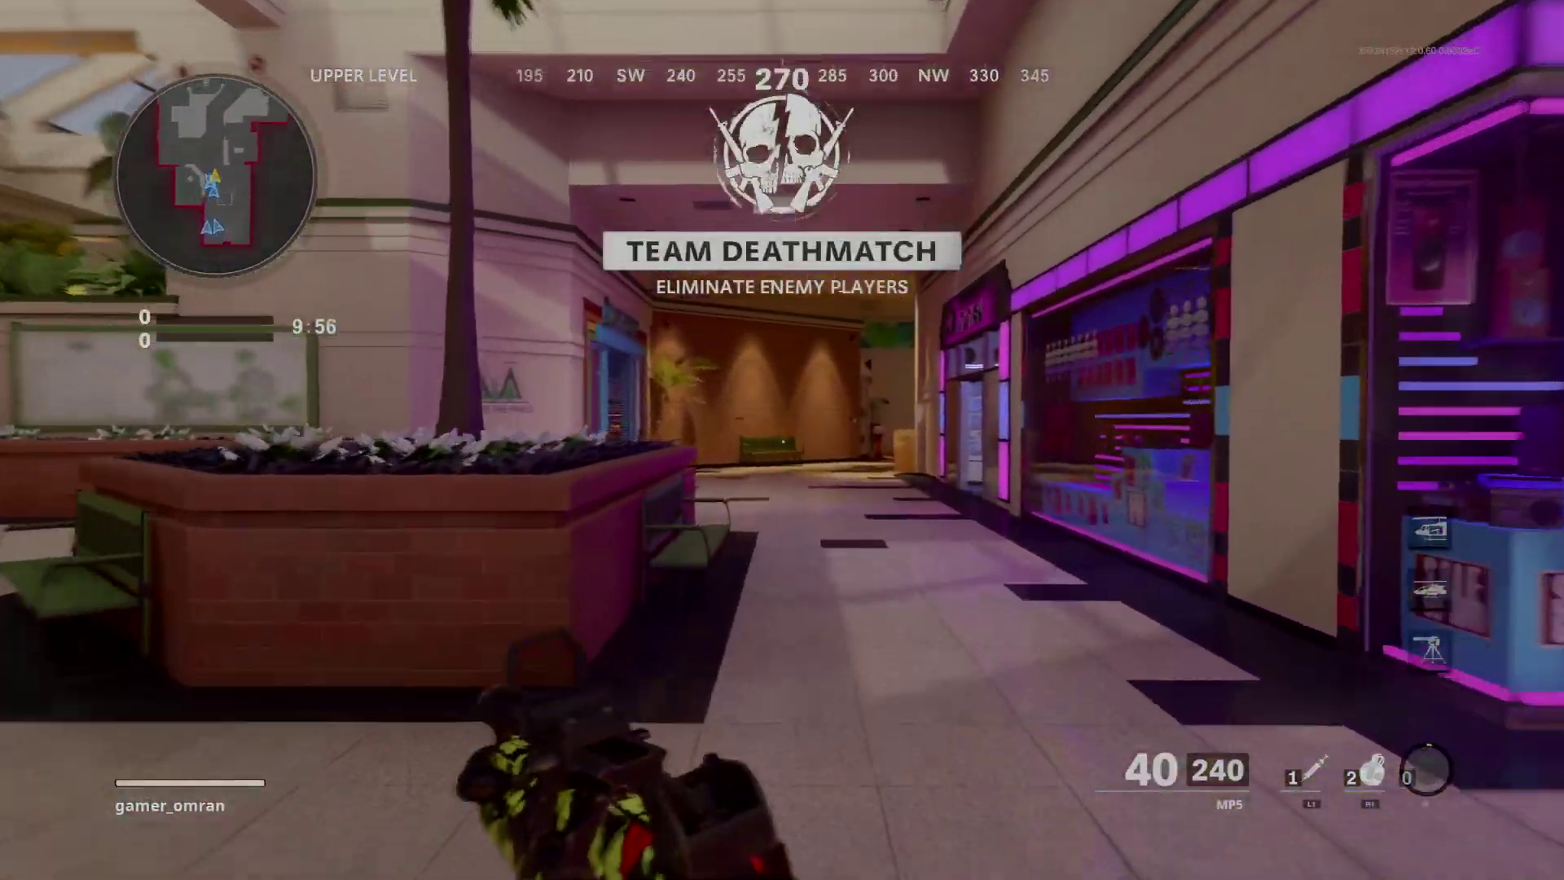
key("w")
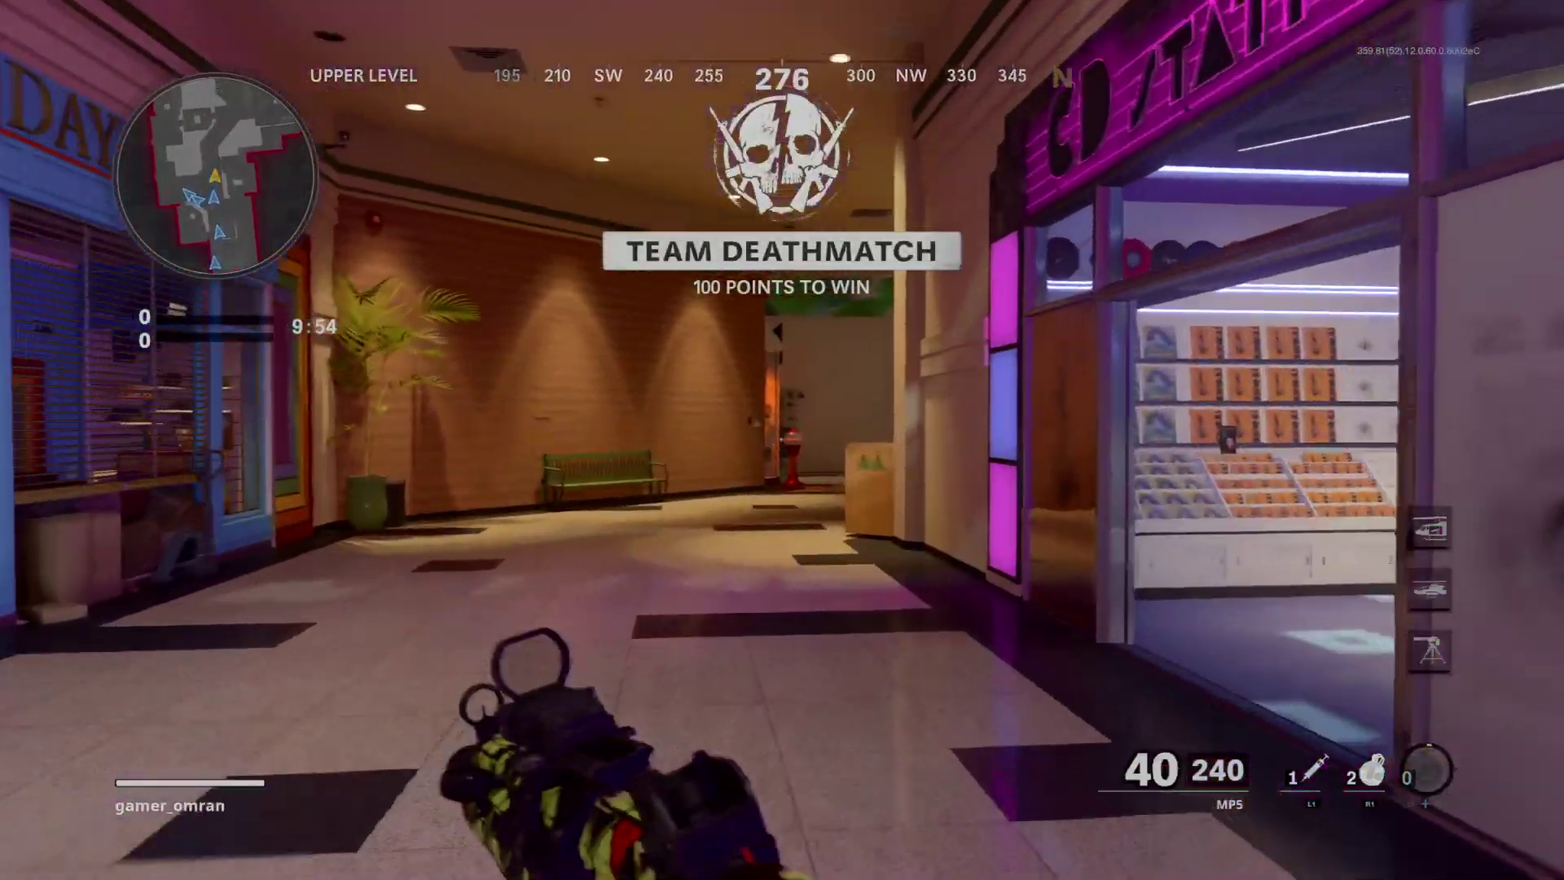
key("w")
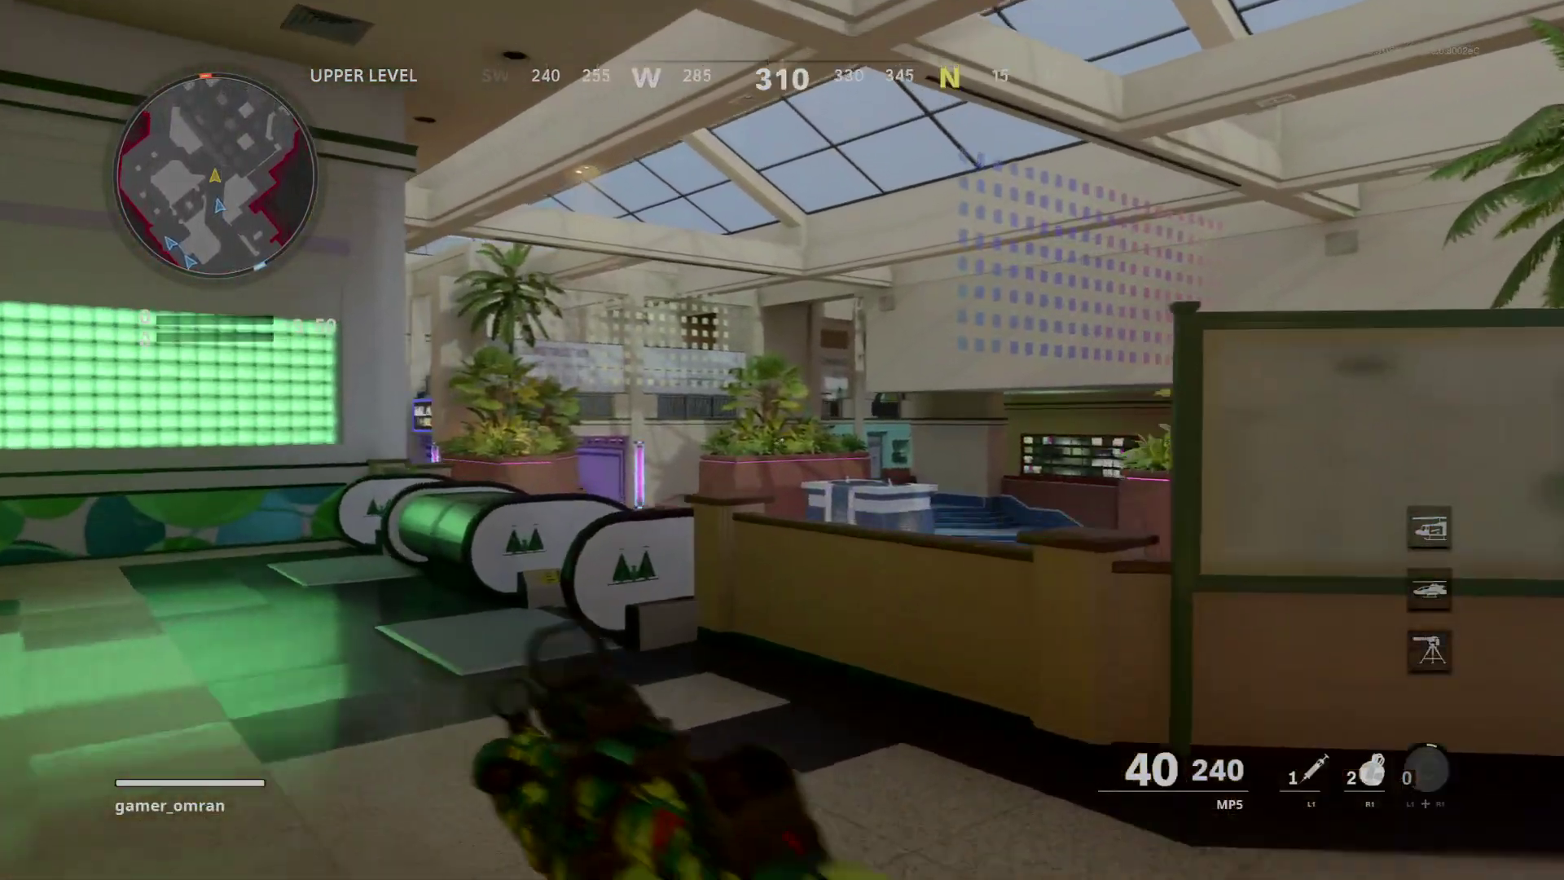
key("w")
key("w")
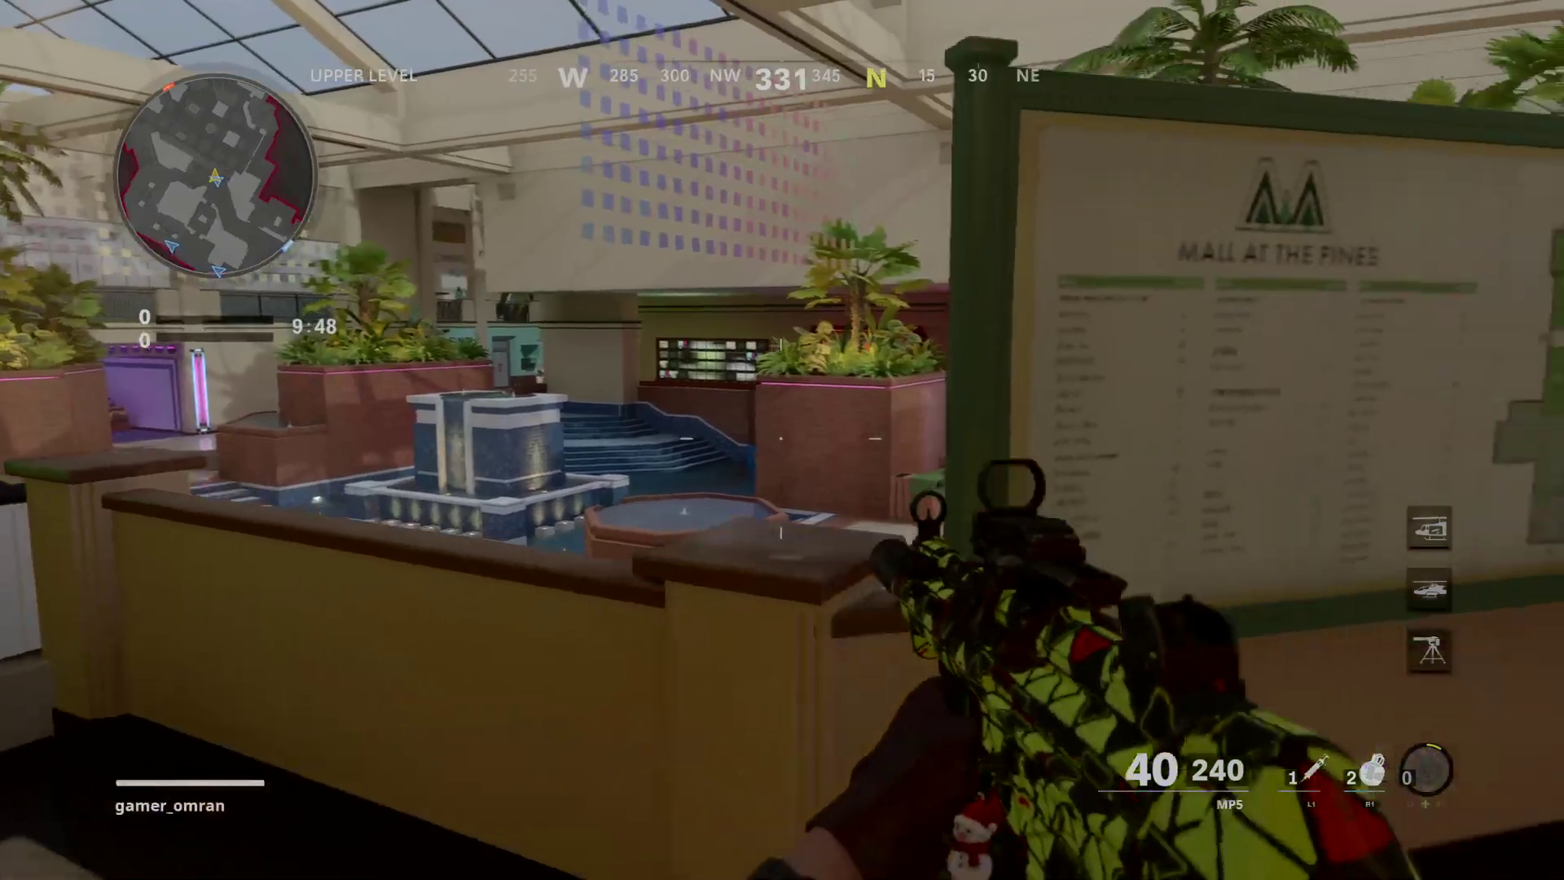
key("w")
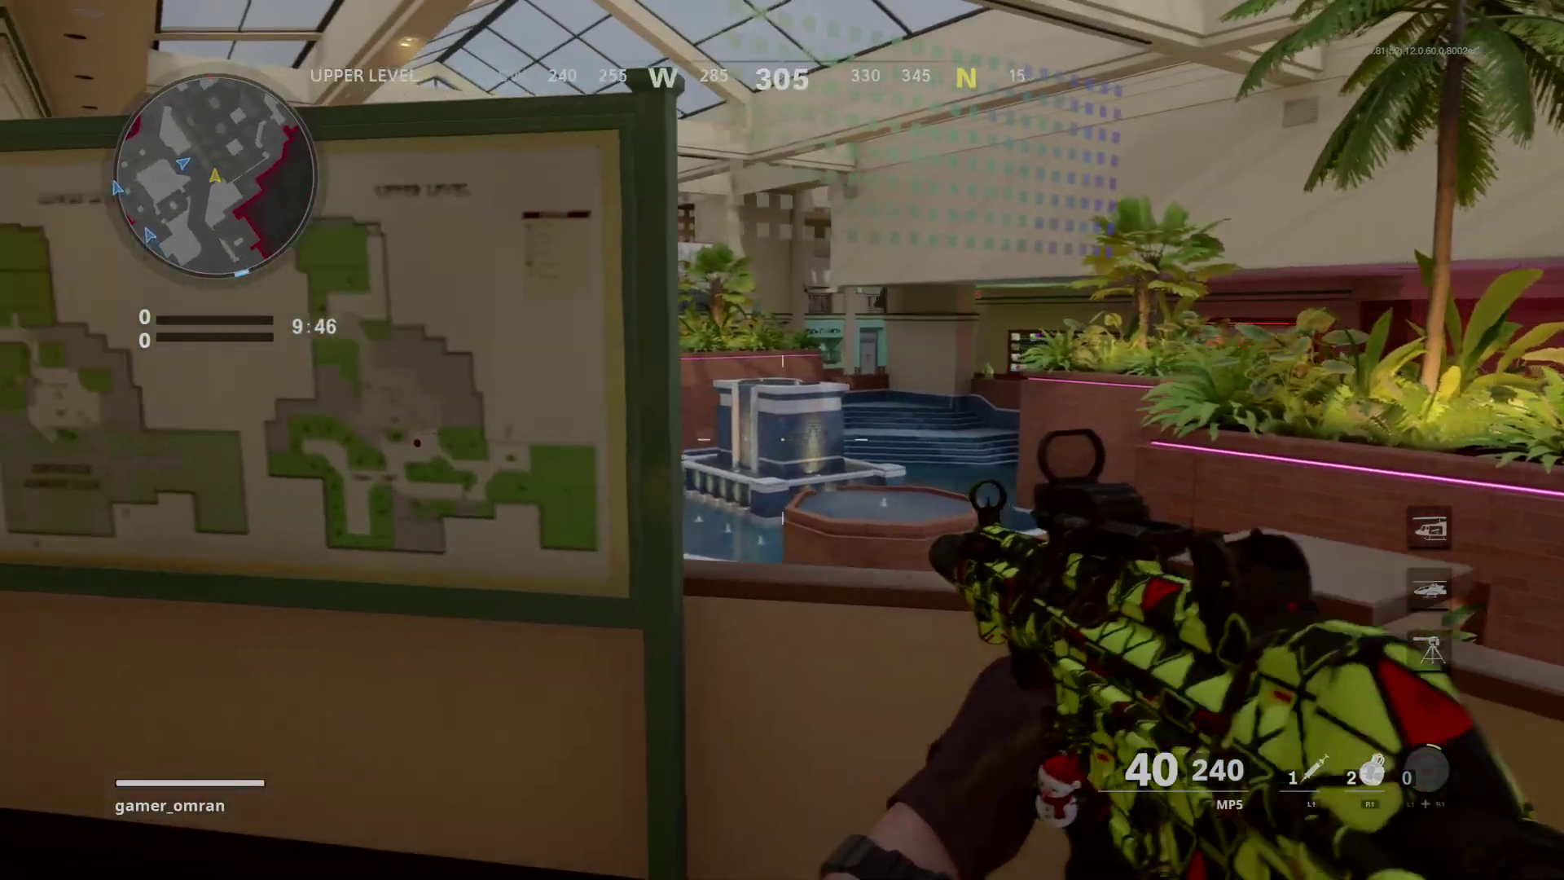
key("w")
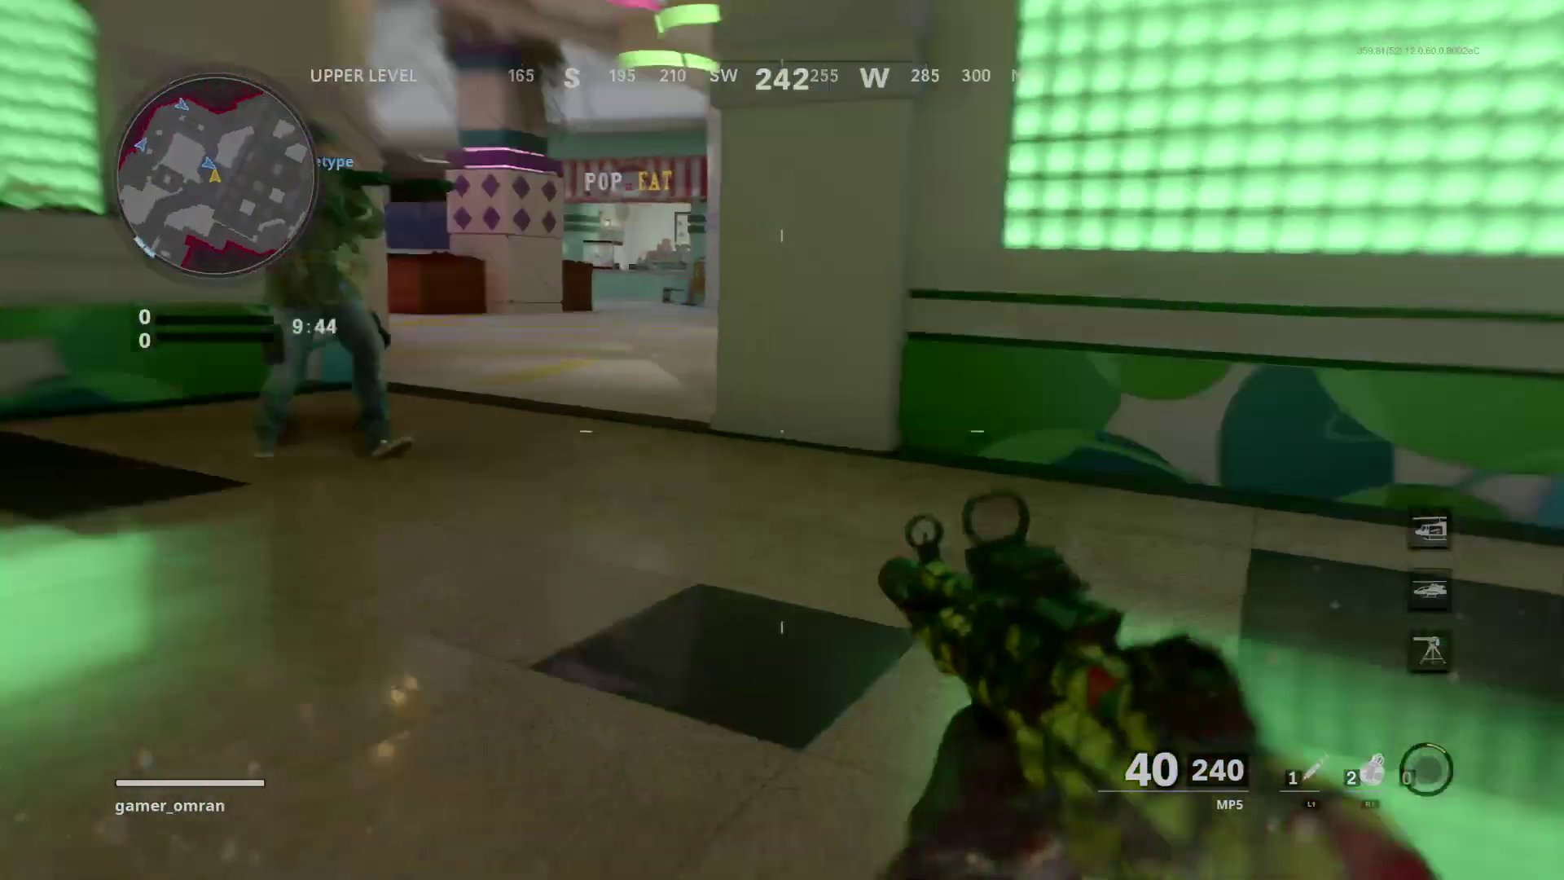
key("w")
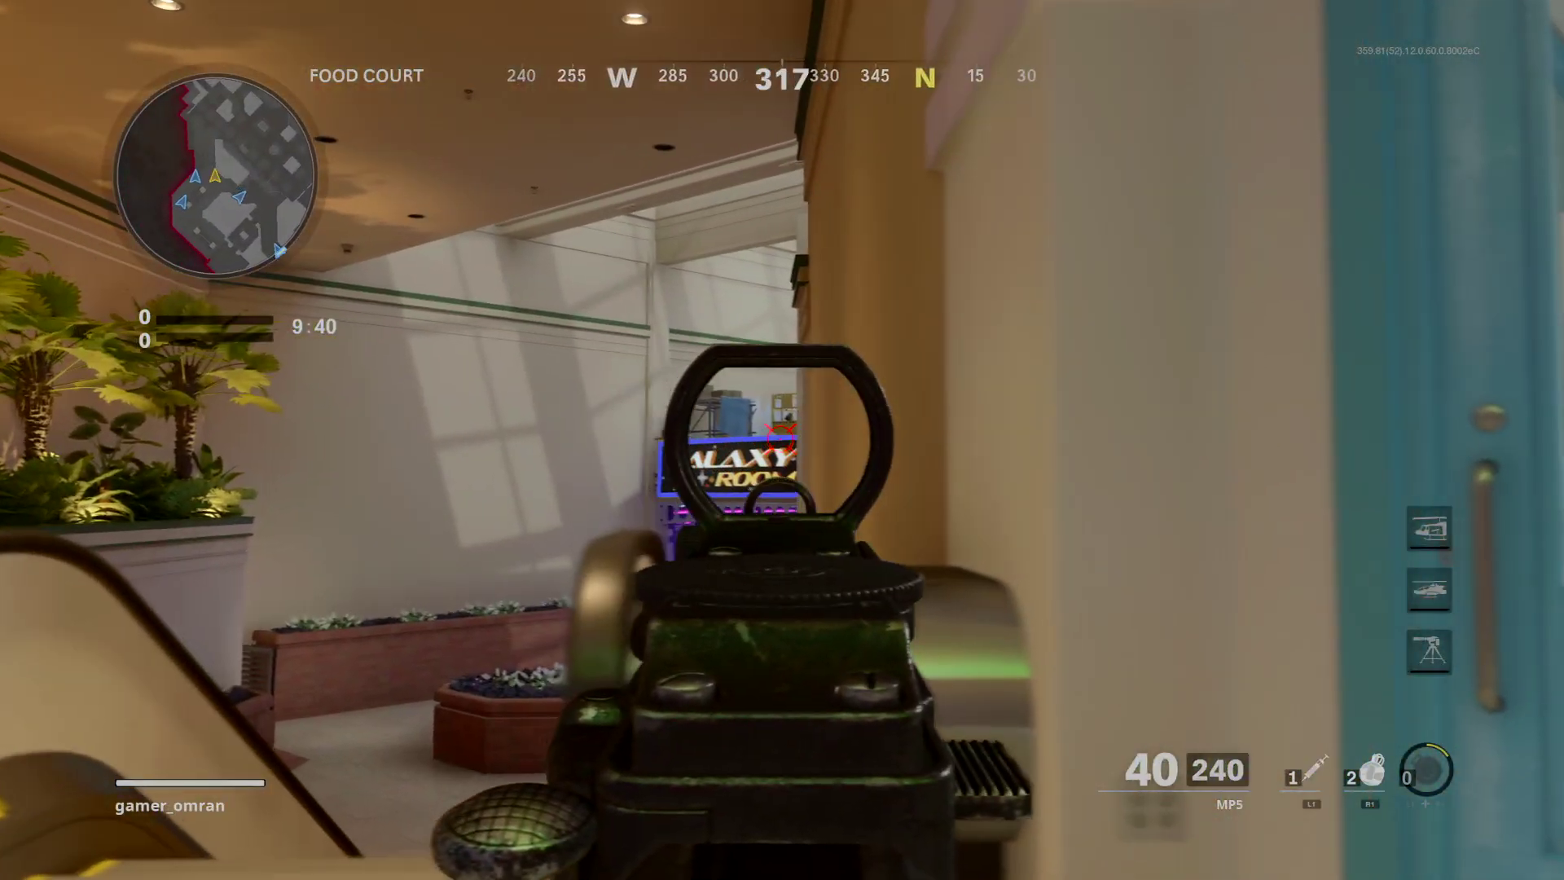
key("g")
key("w")
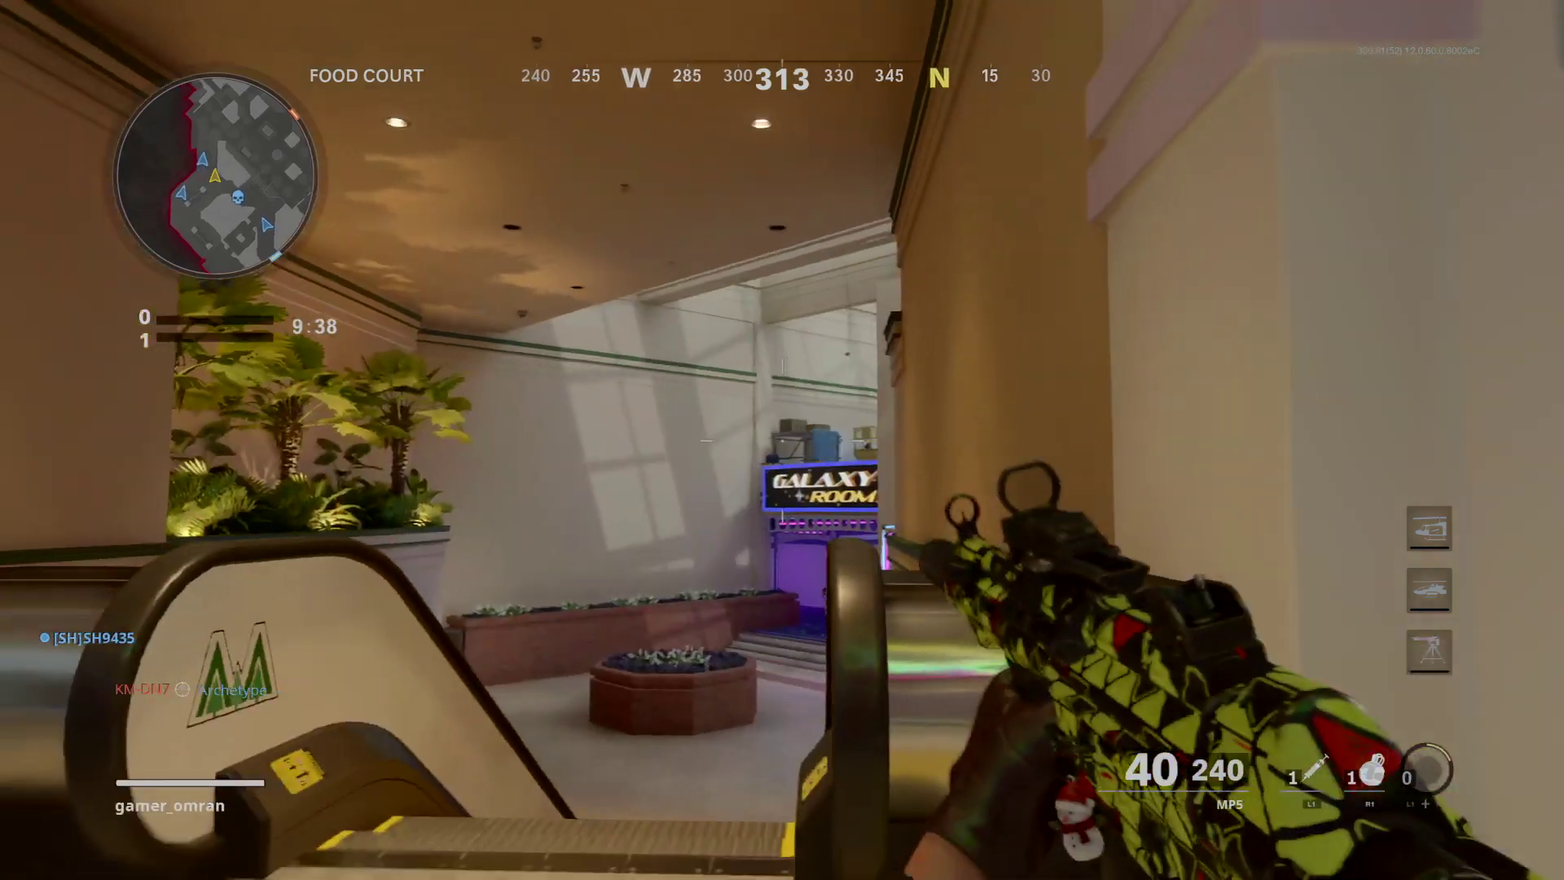
key("w")
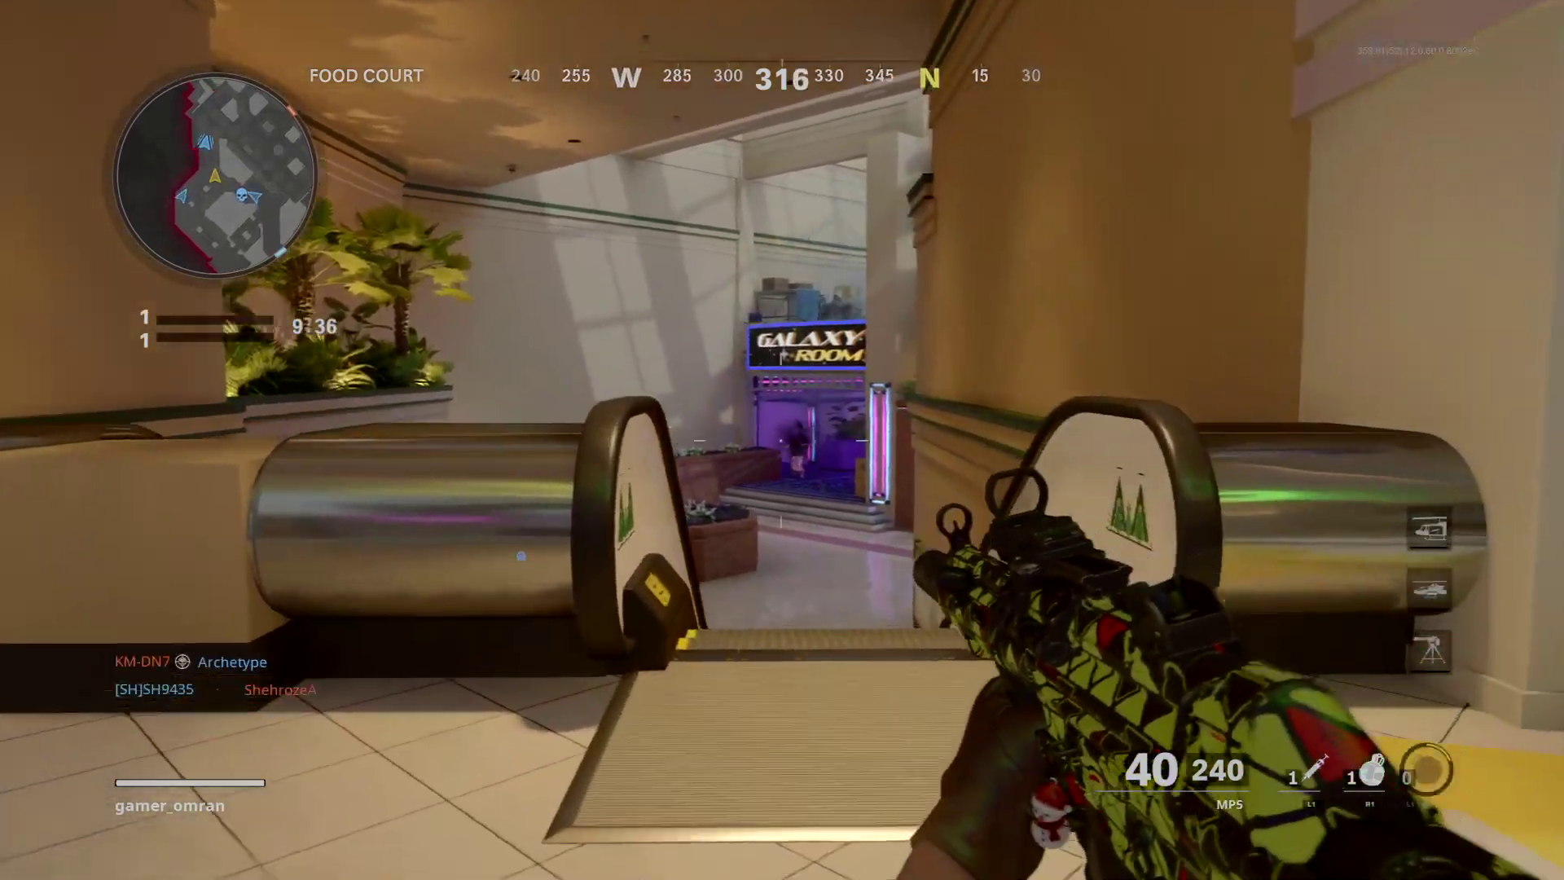
left_click(782, 440)
key("w")
right_click(783, 440)
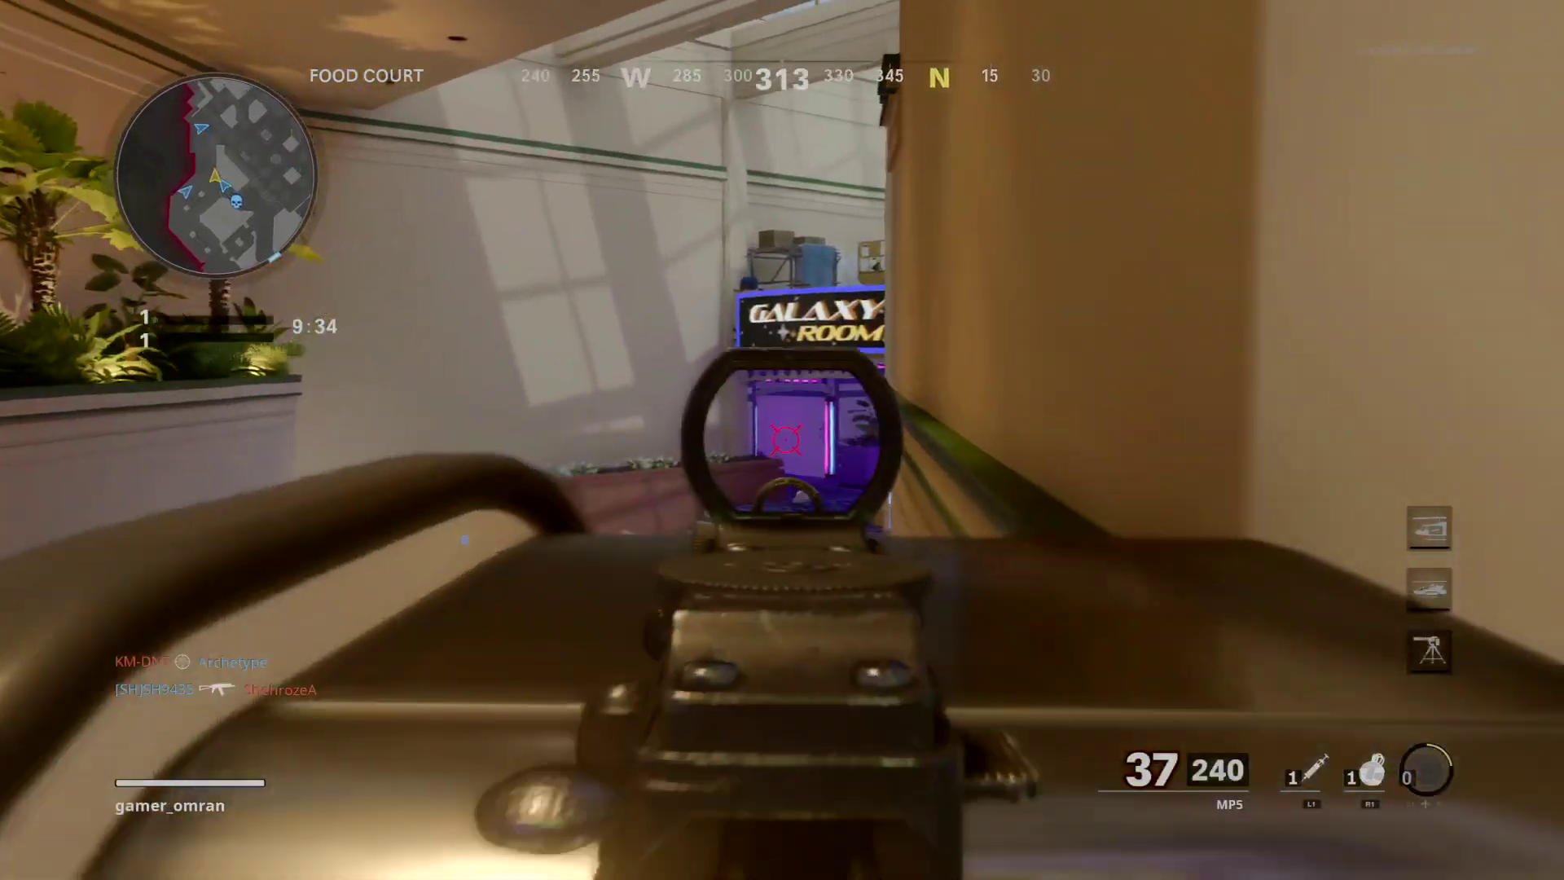
key("w")
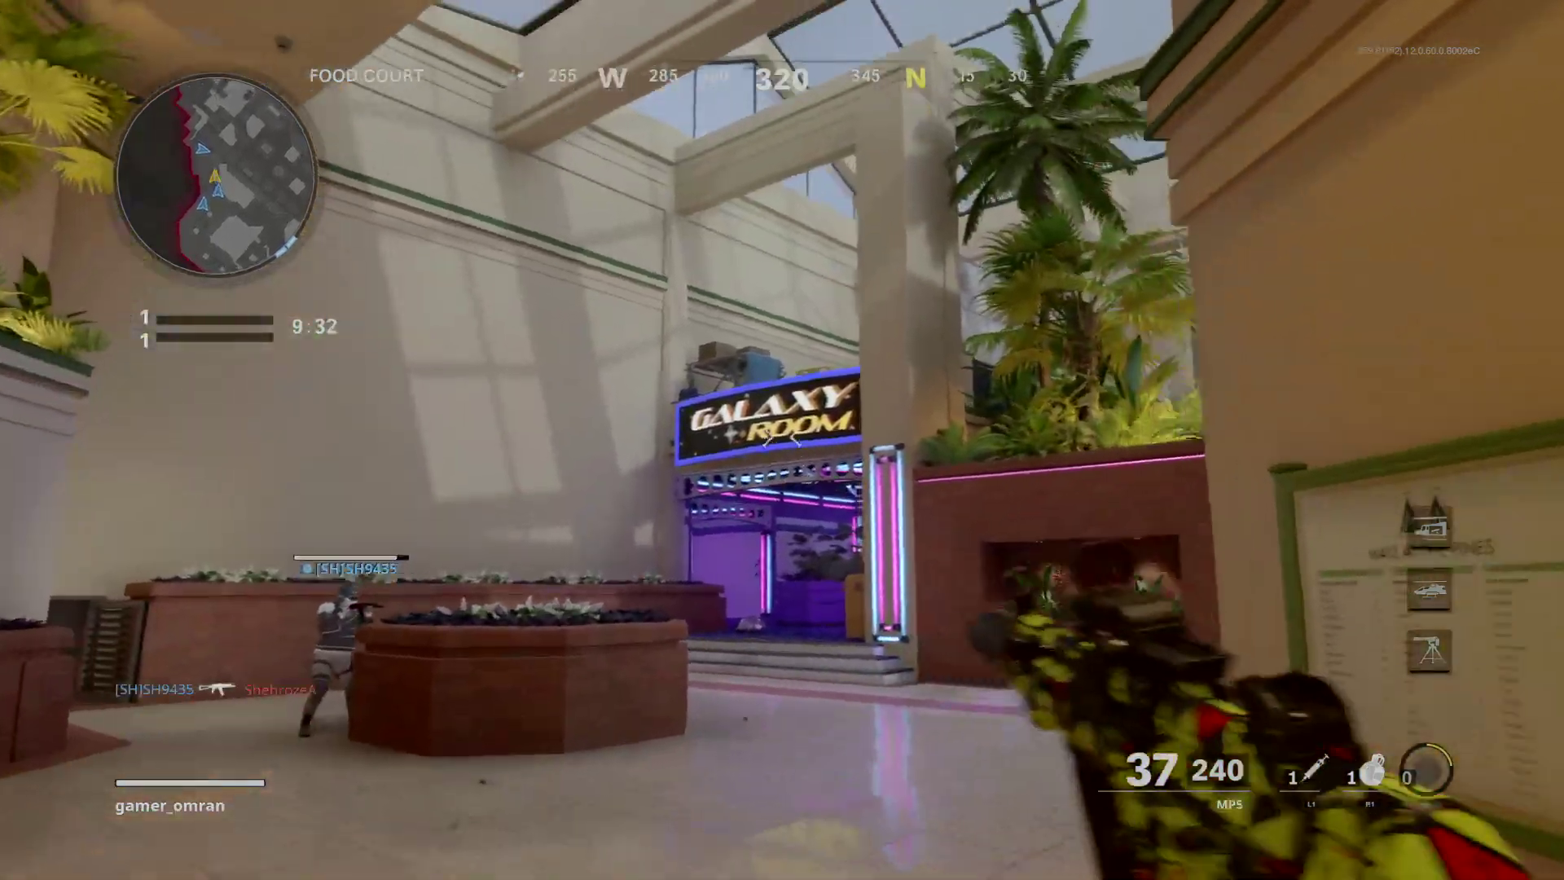
key("w")
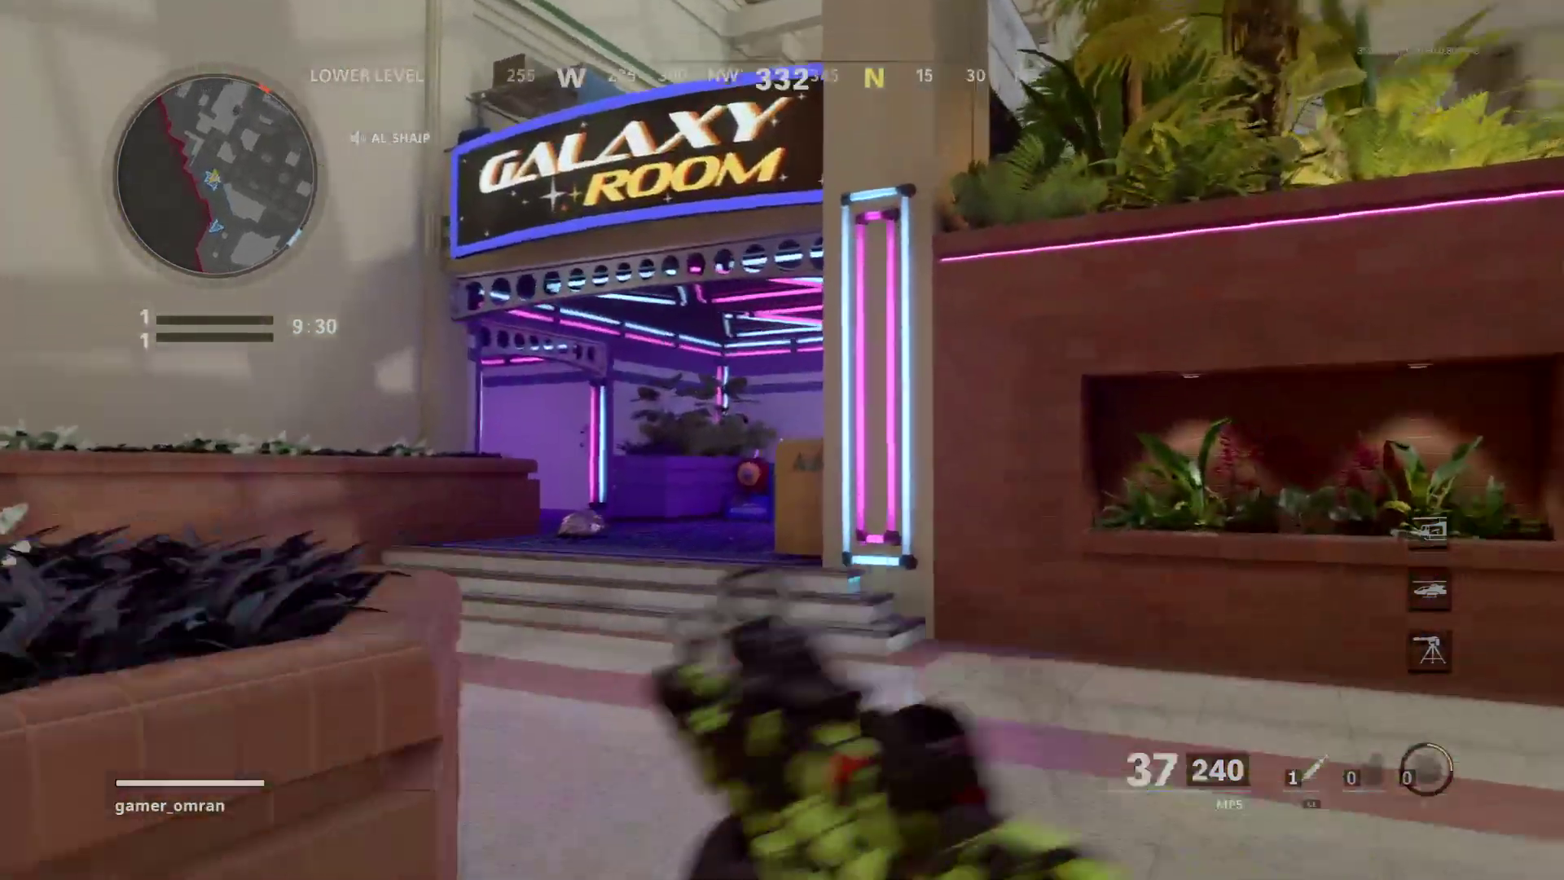
key("w")
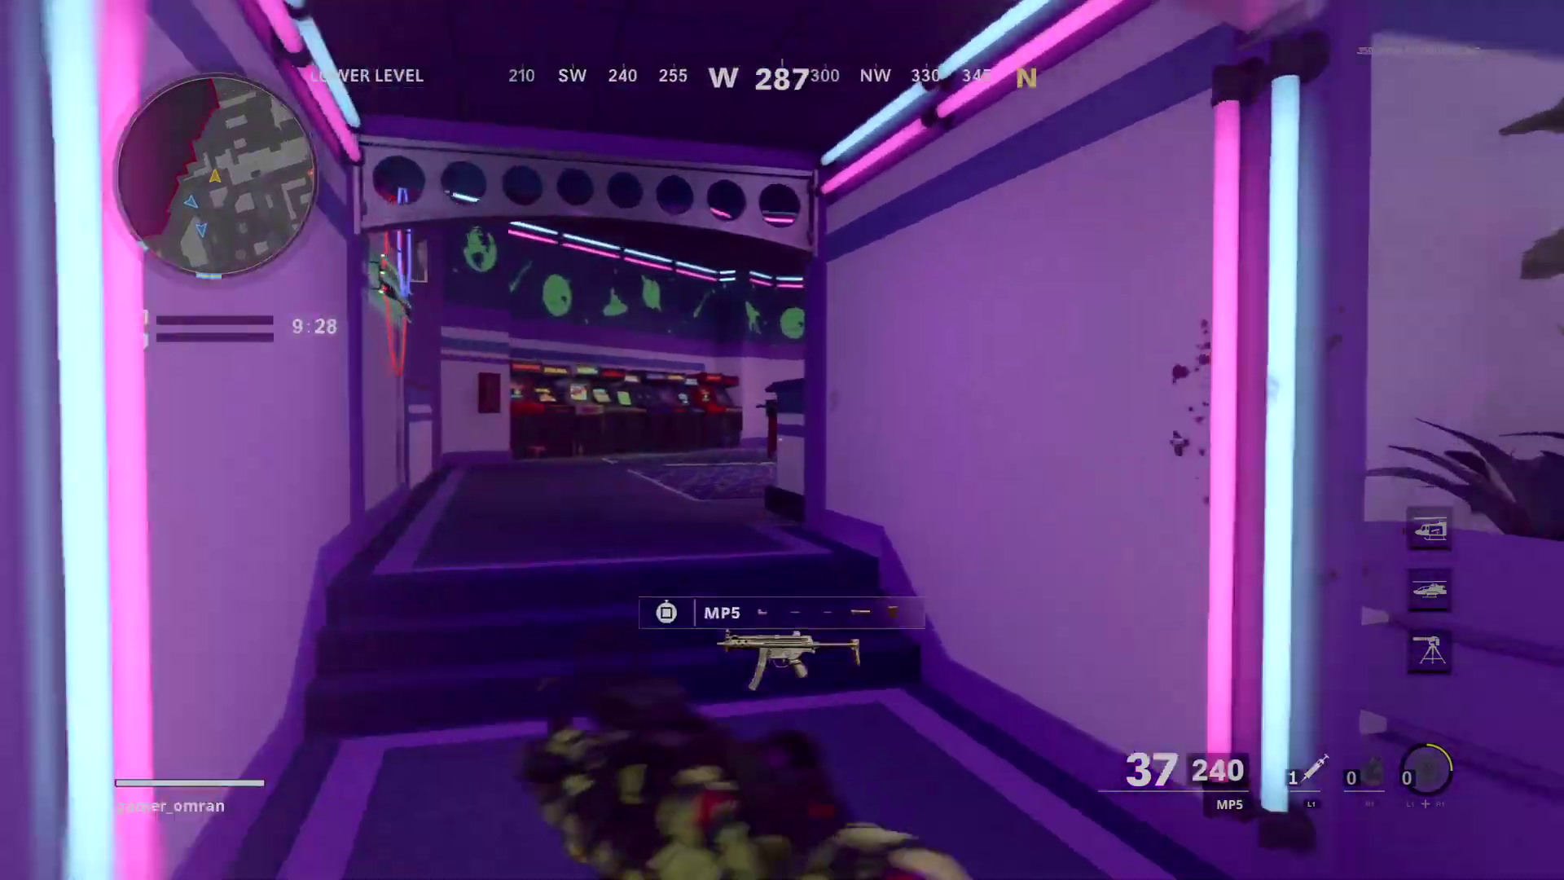
key("w")
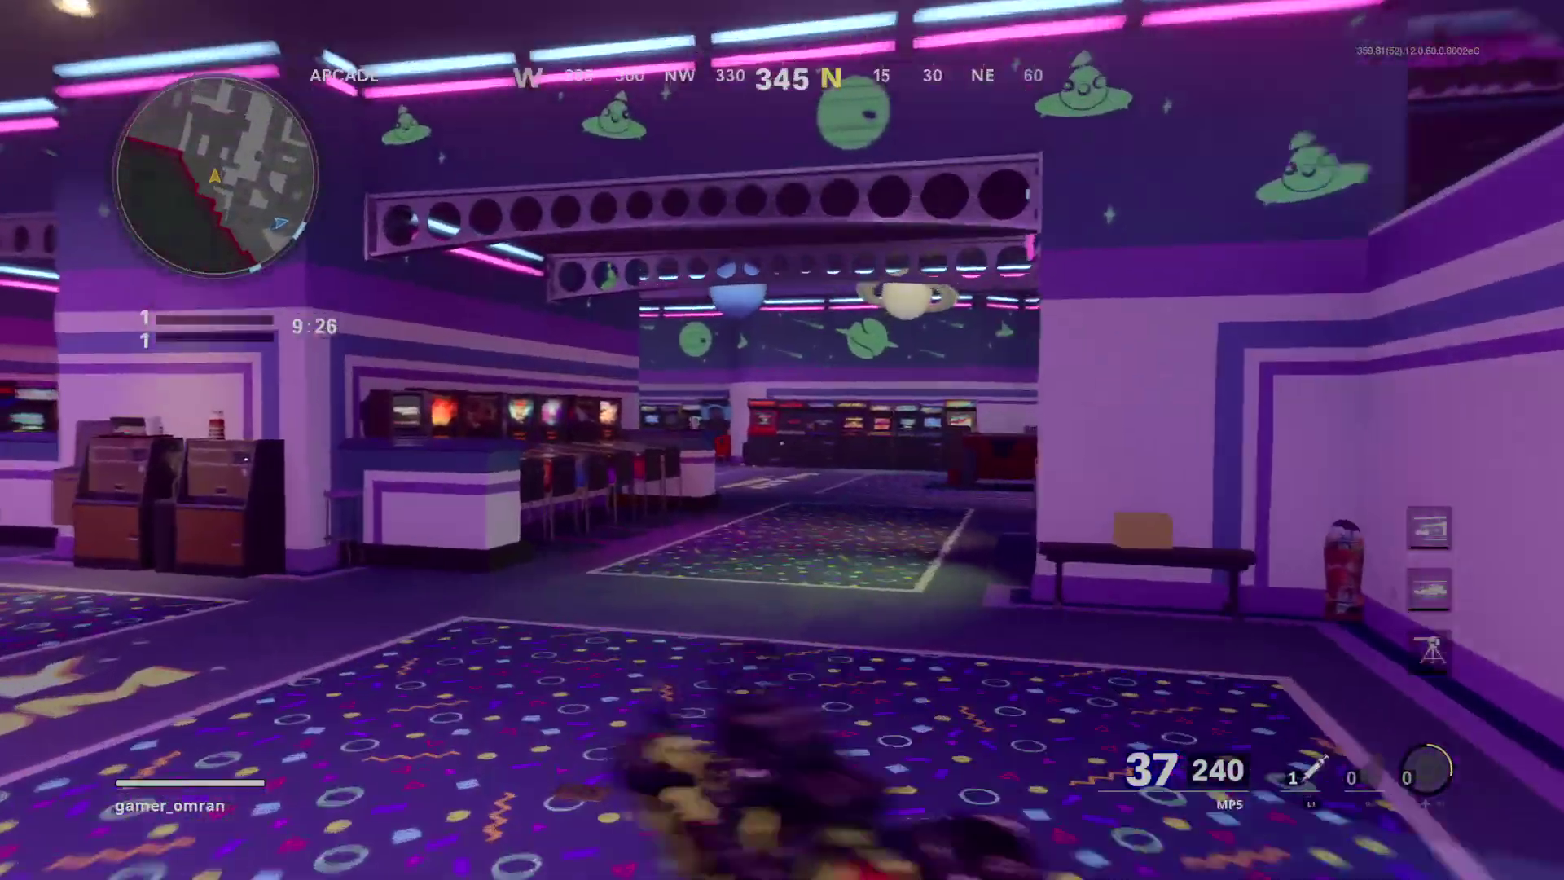
key("w")
right_click(782, 439)
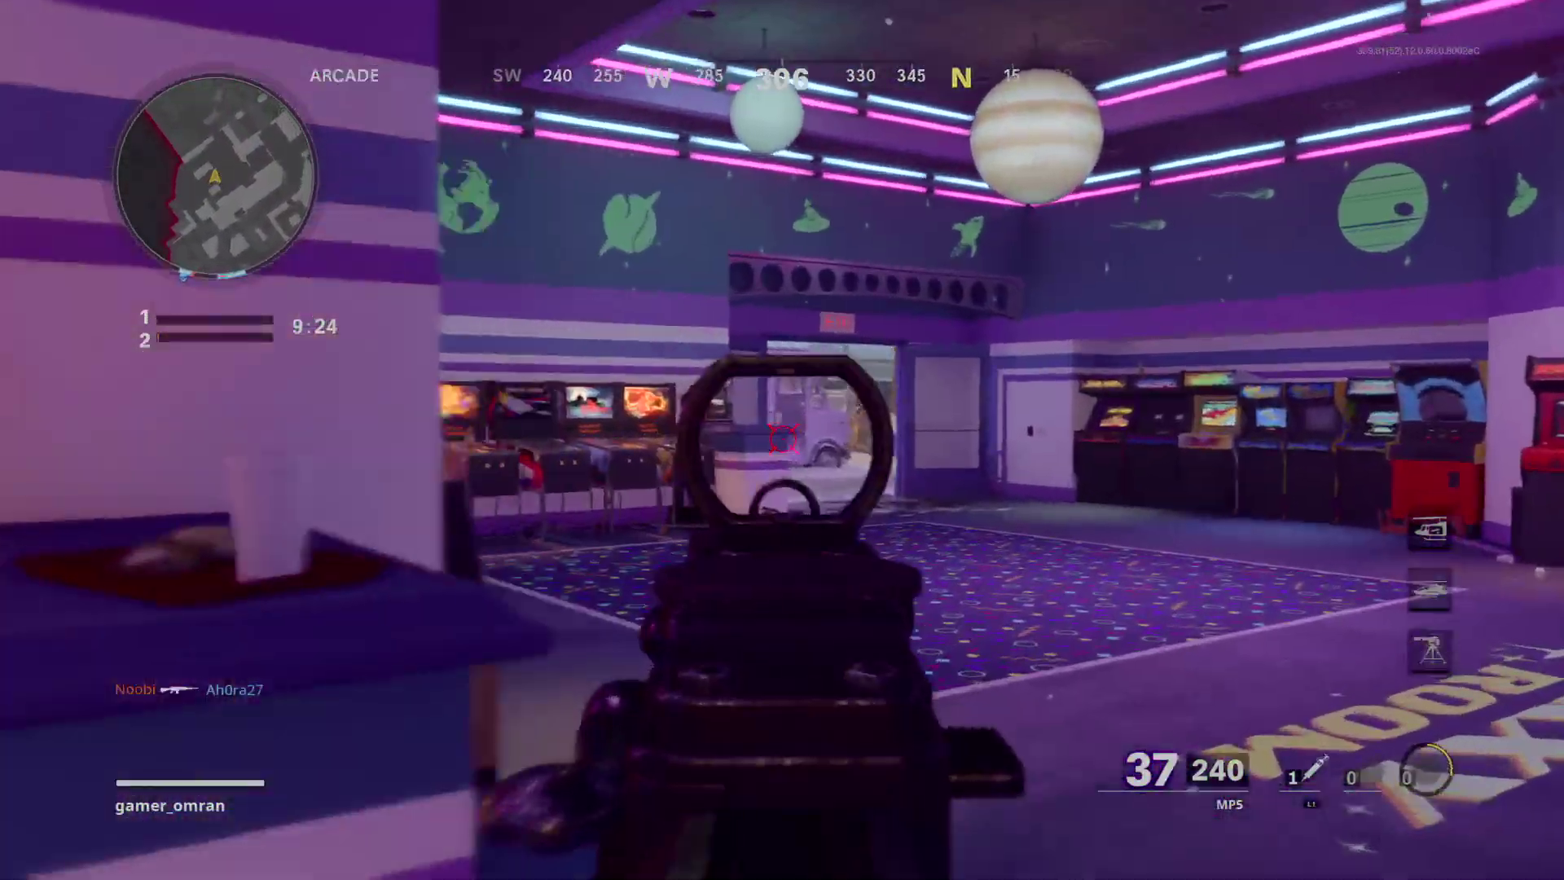
key("w")
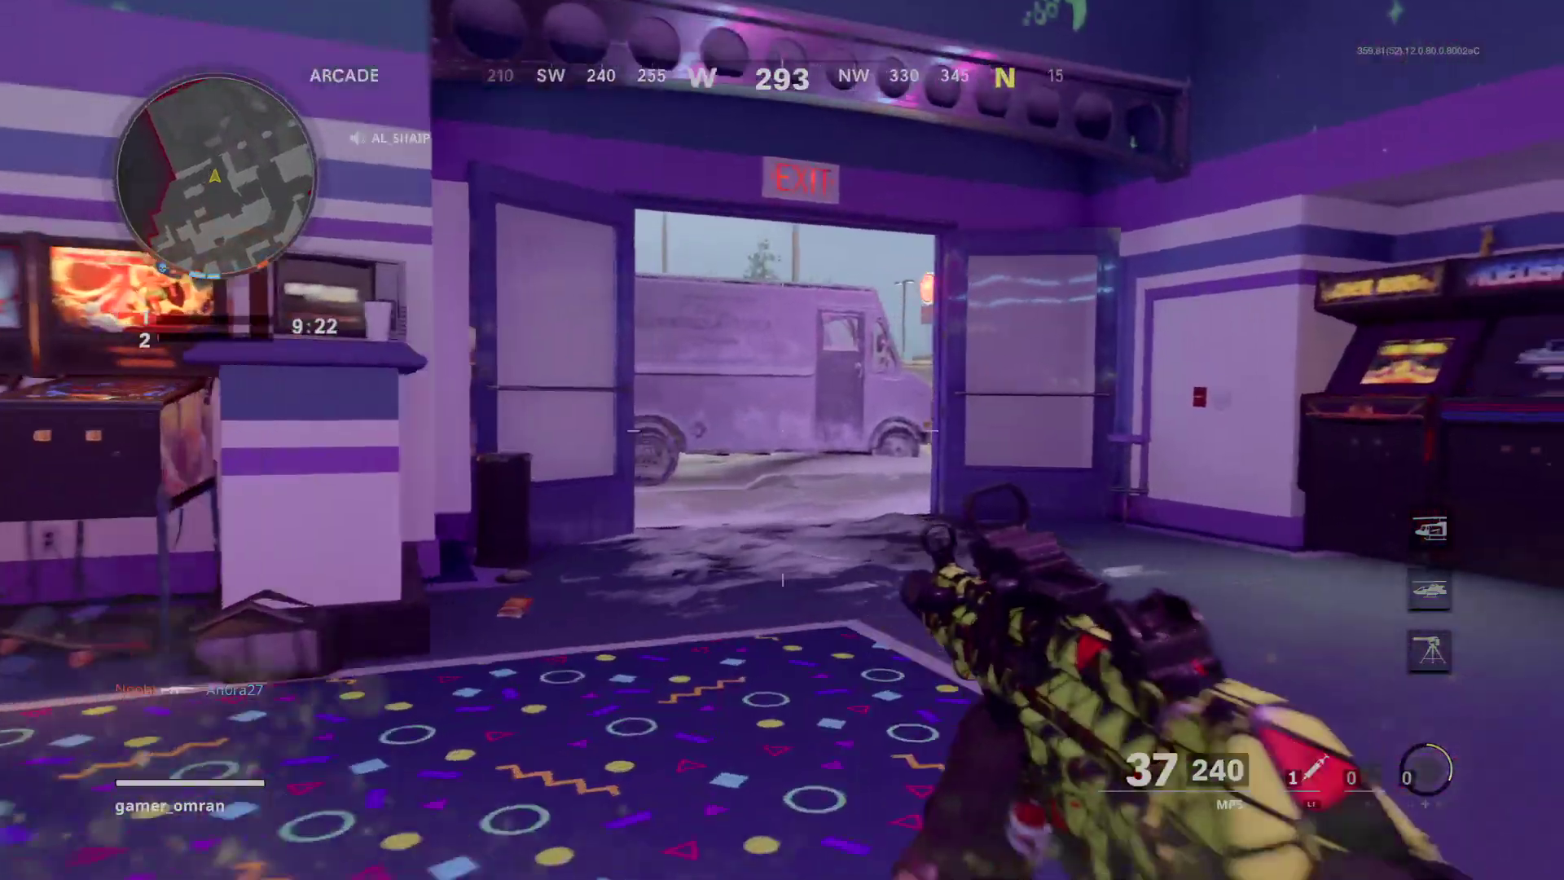
key("w")
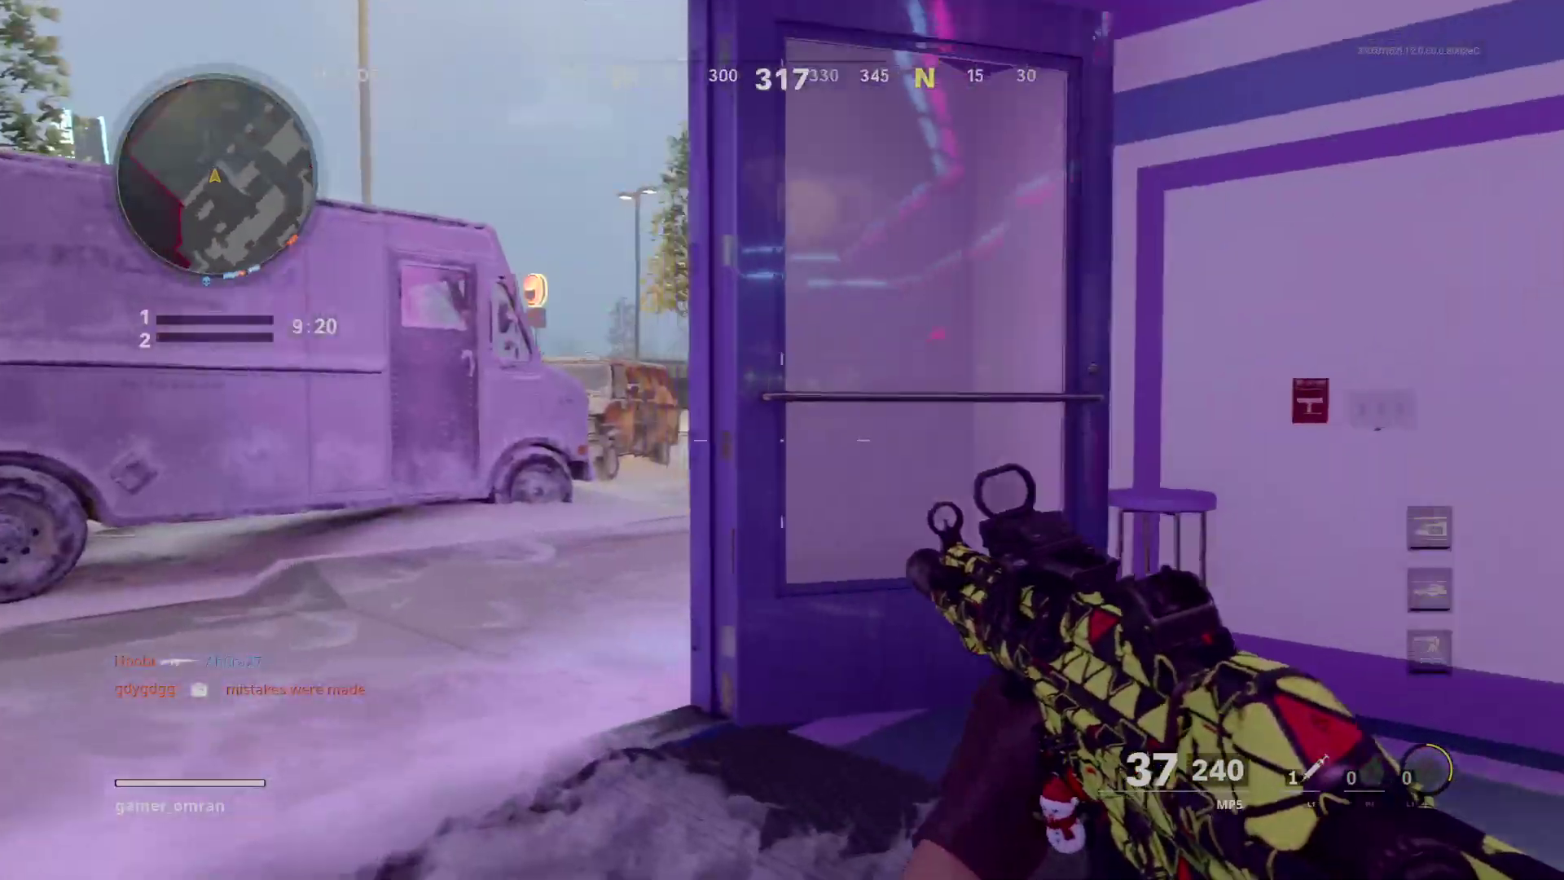
key("w")
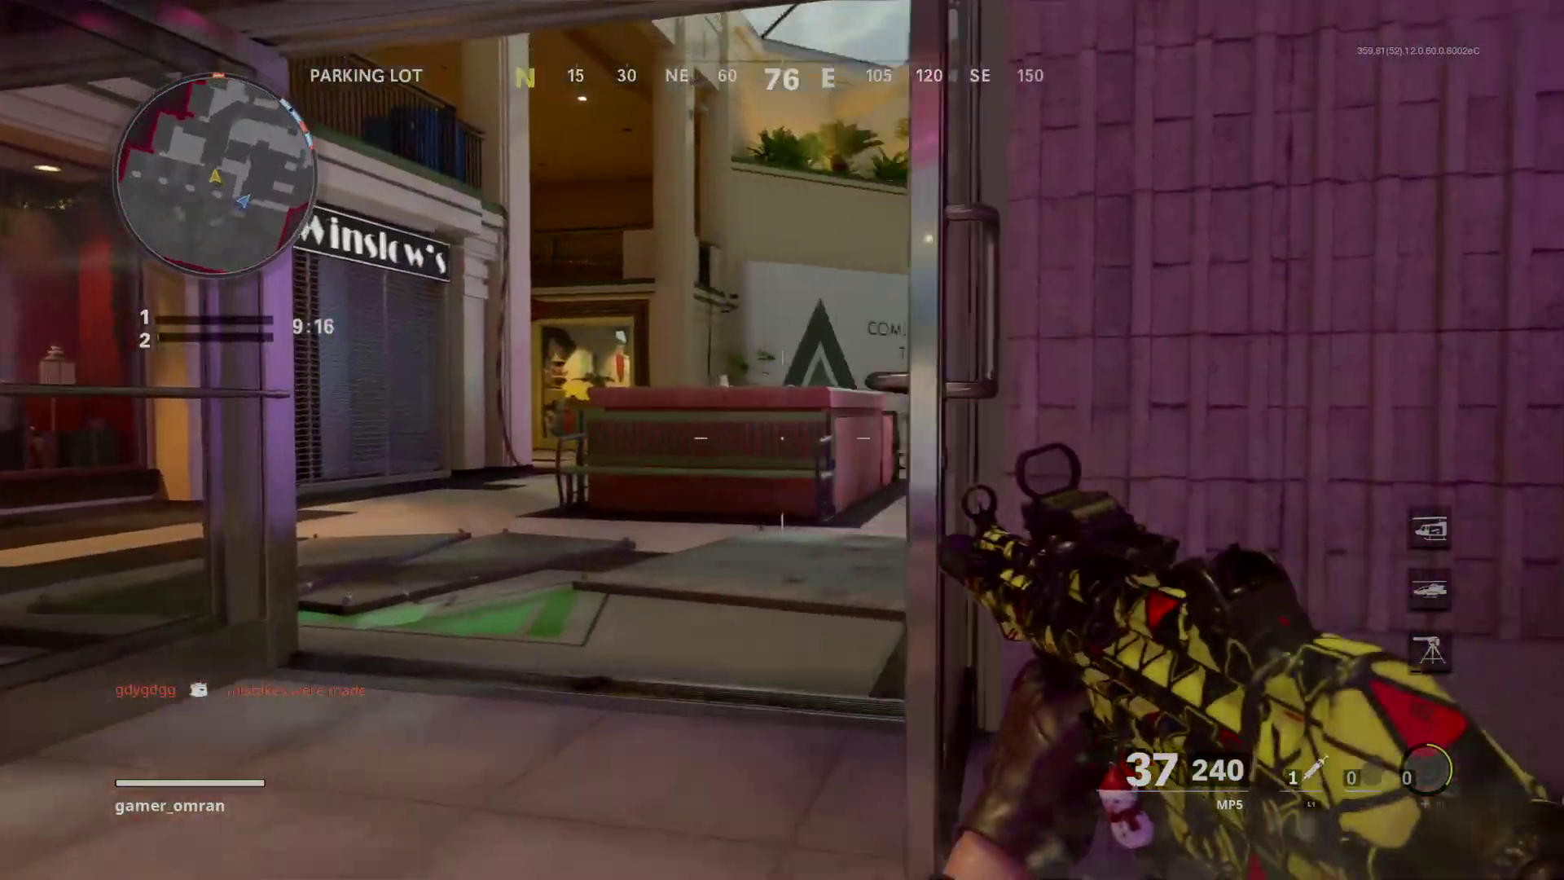
key("w")
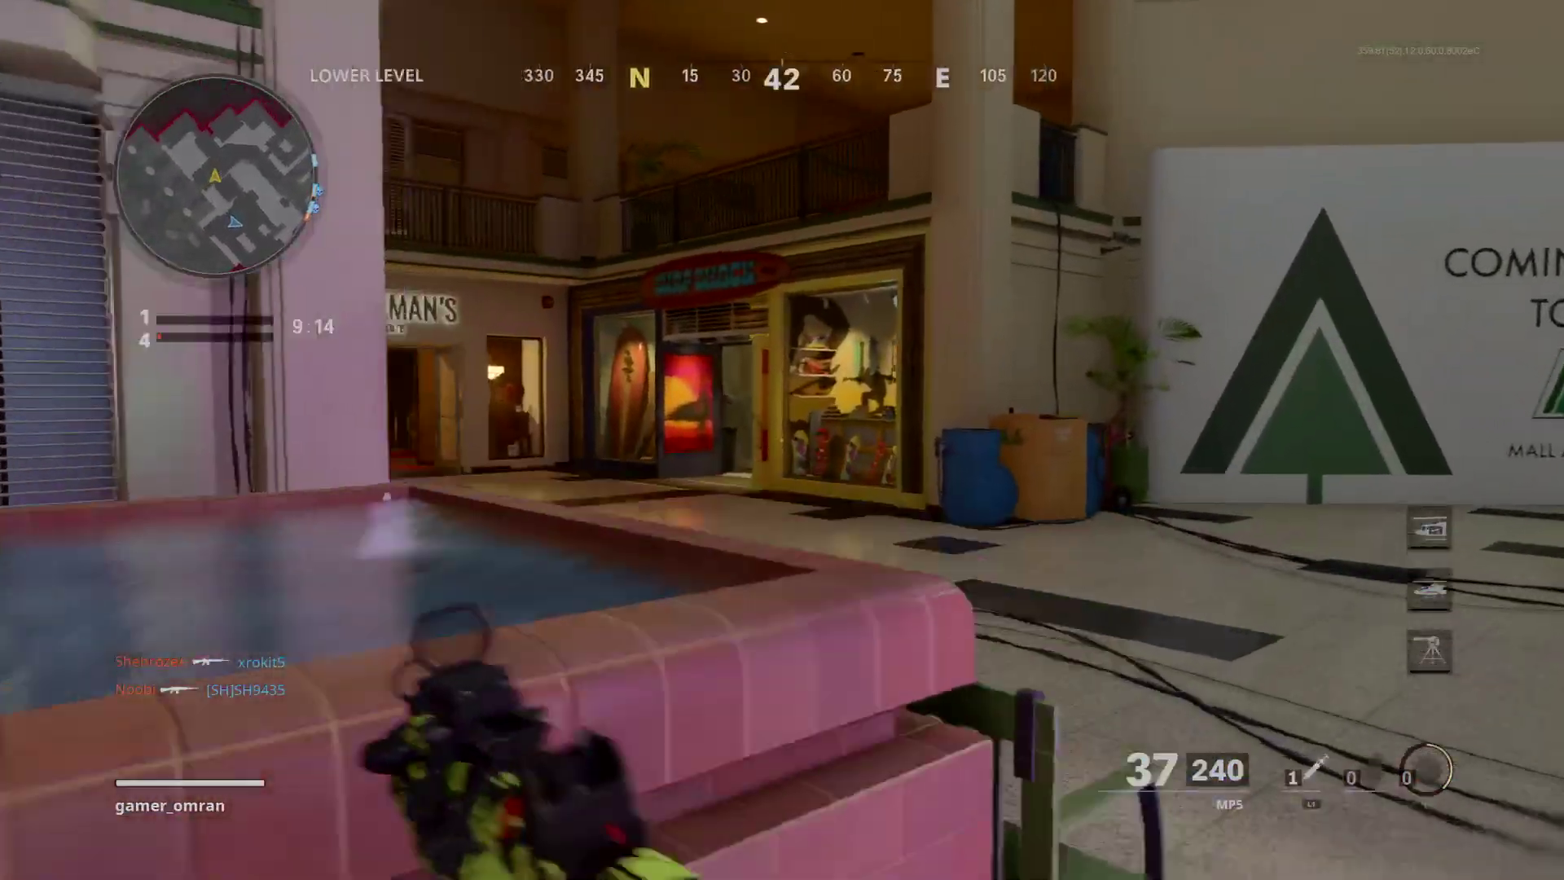
key("w")
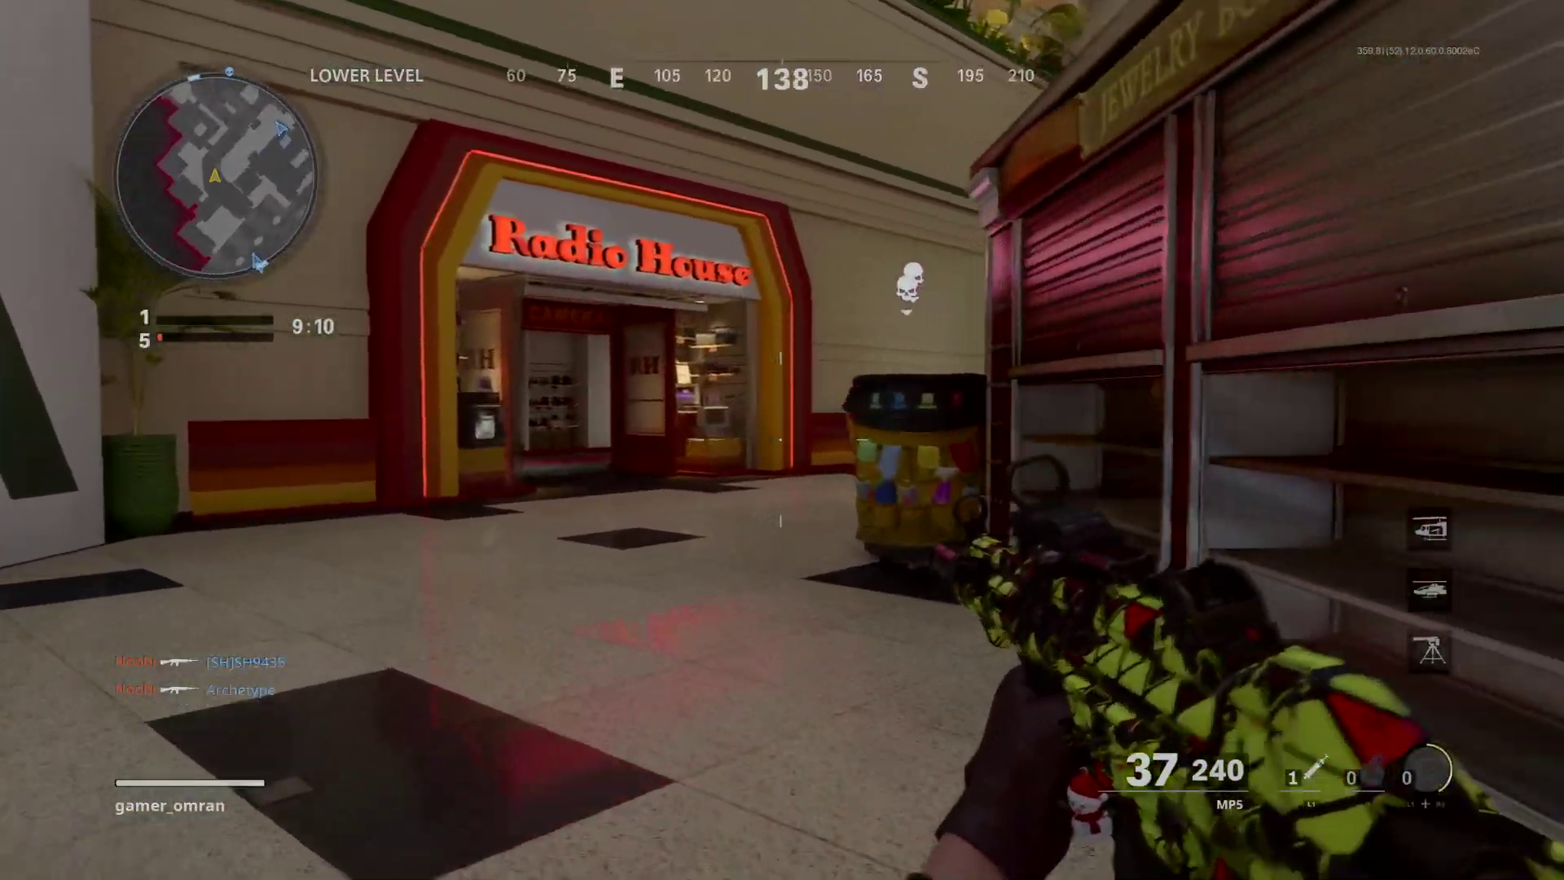
key("w")
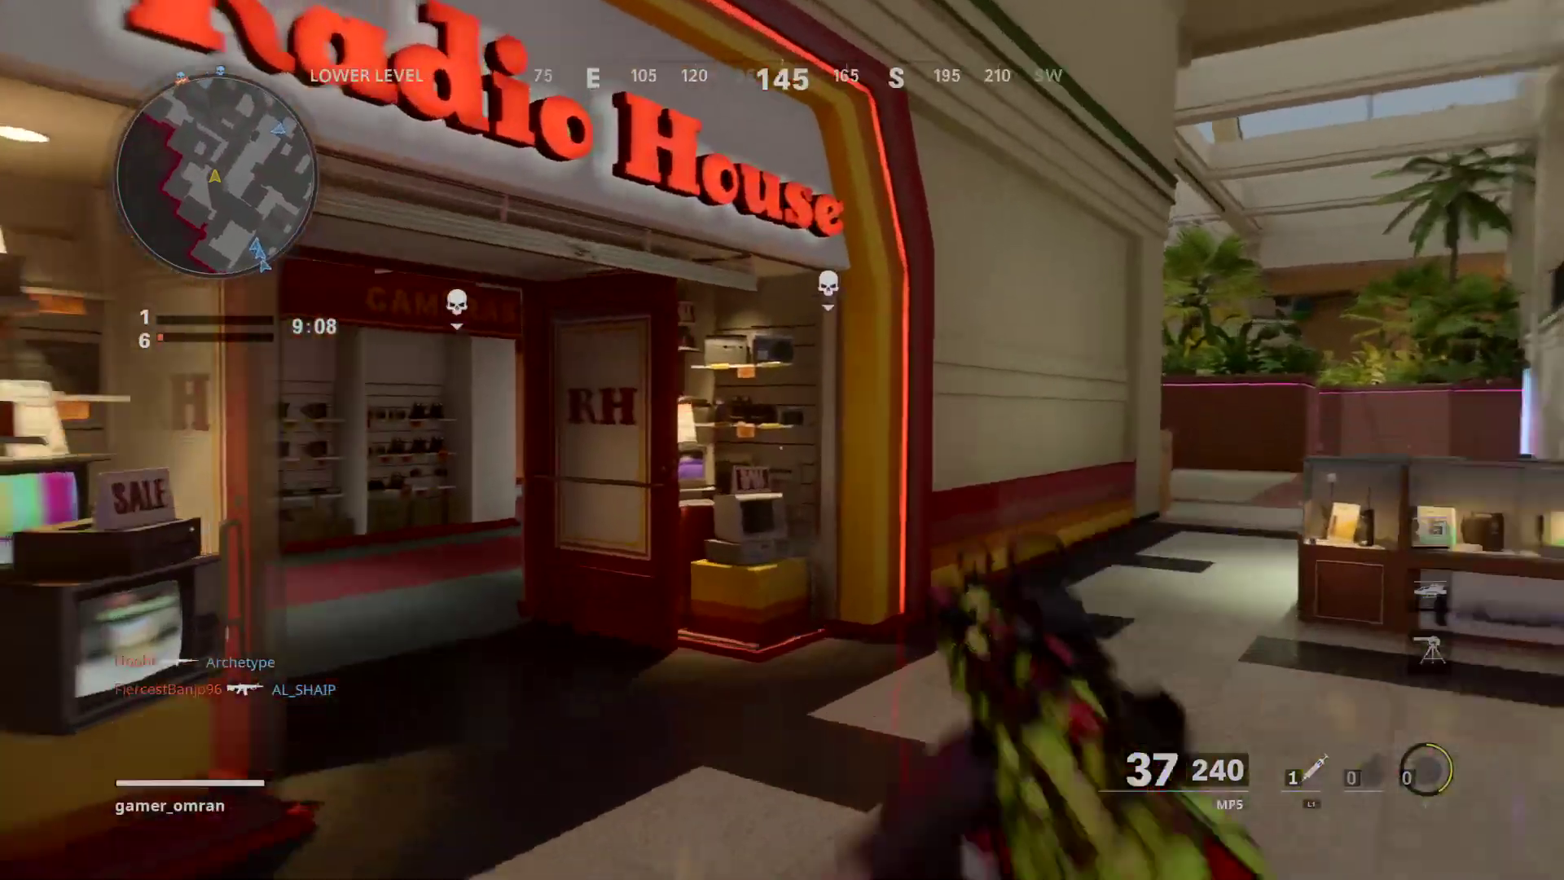
key("w")
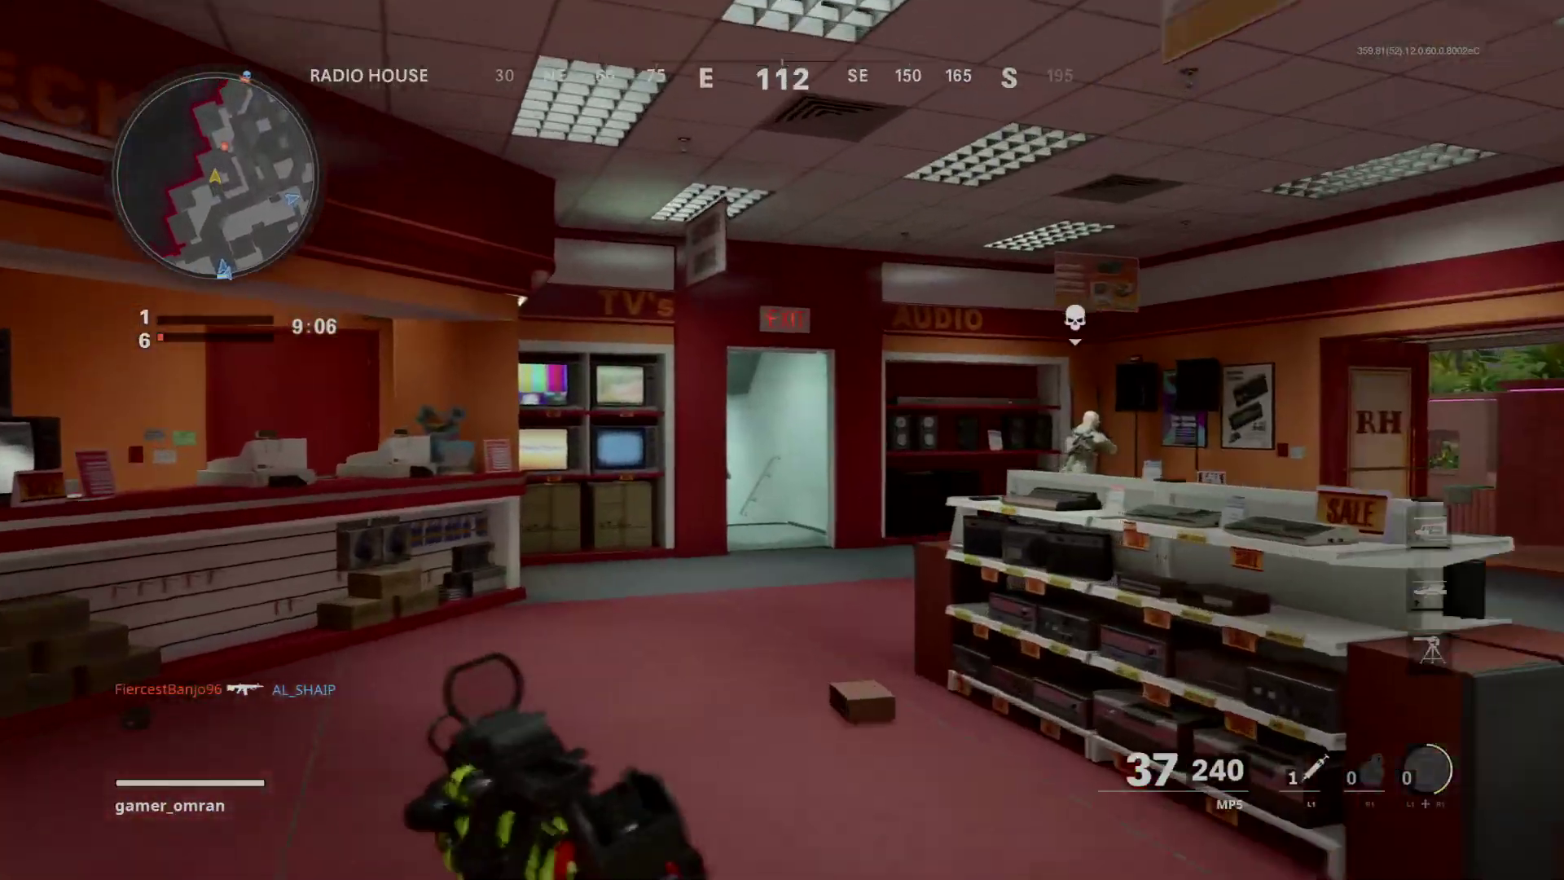
right_click(782, 441)
left_click(783, 441)
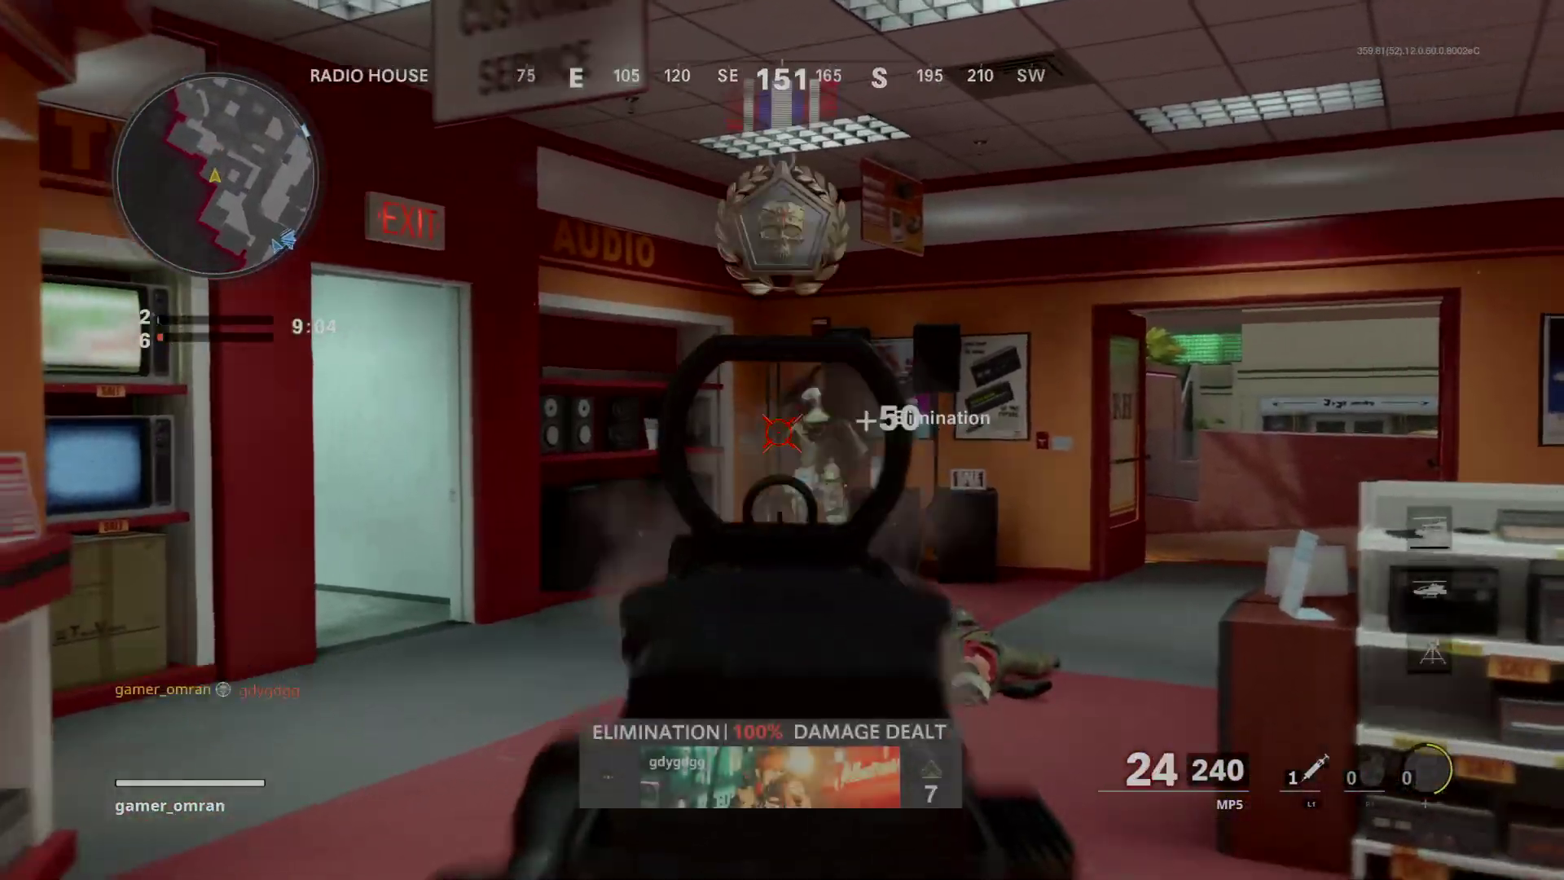
key("r")
key("a")
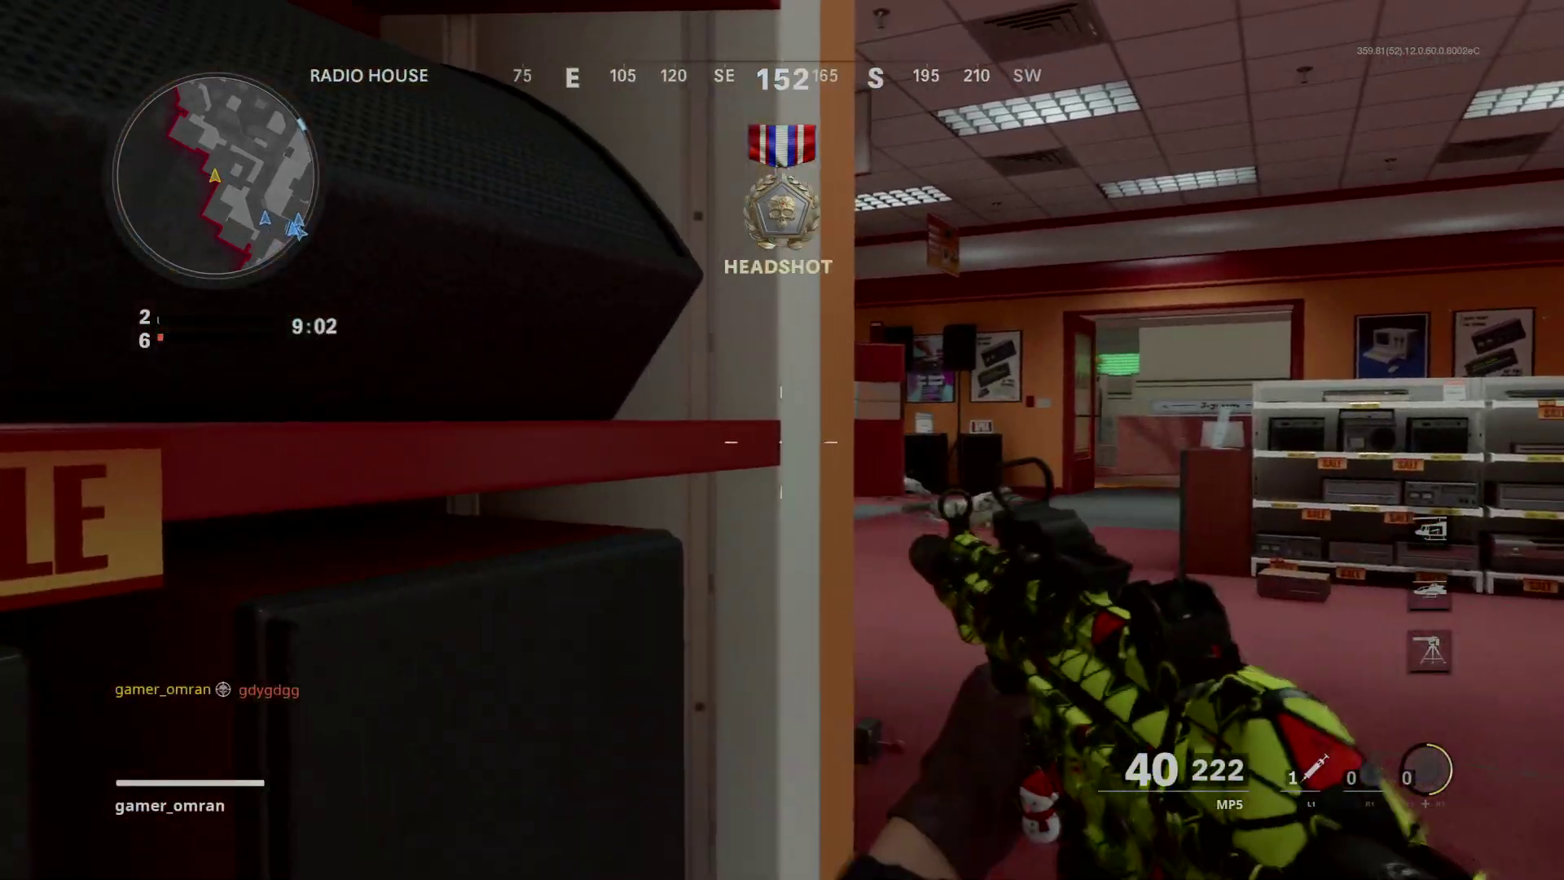
key("w")
key("w")
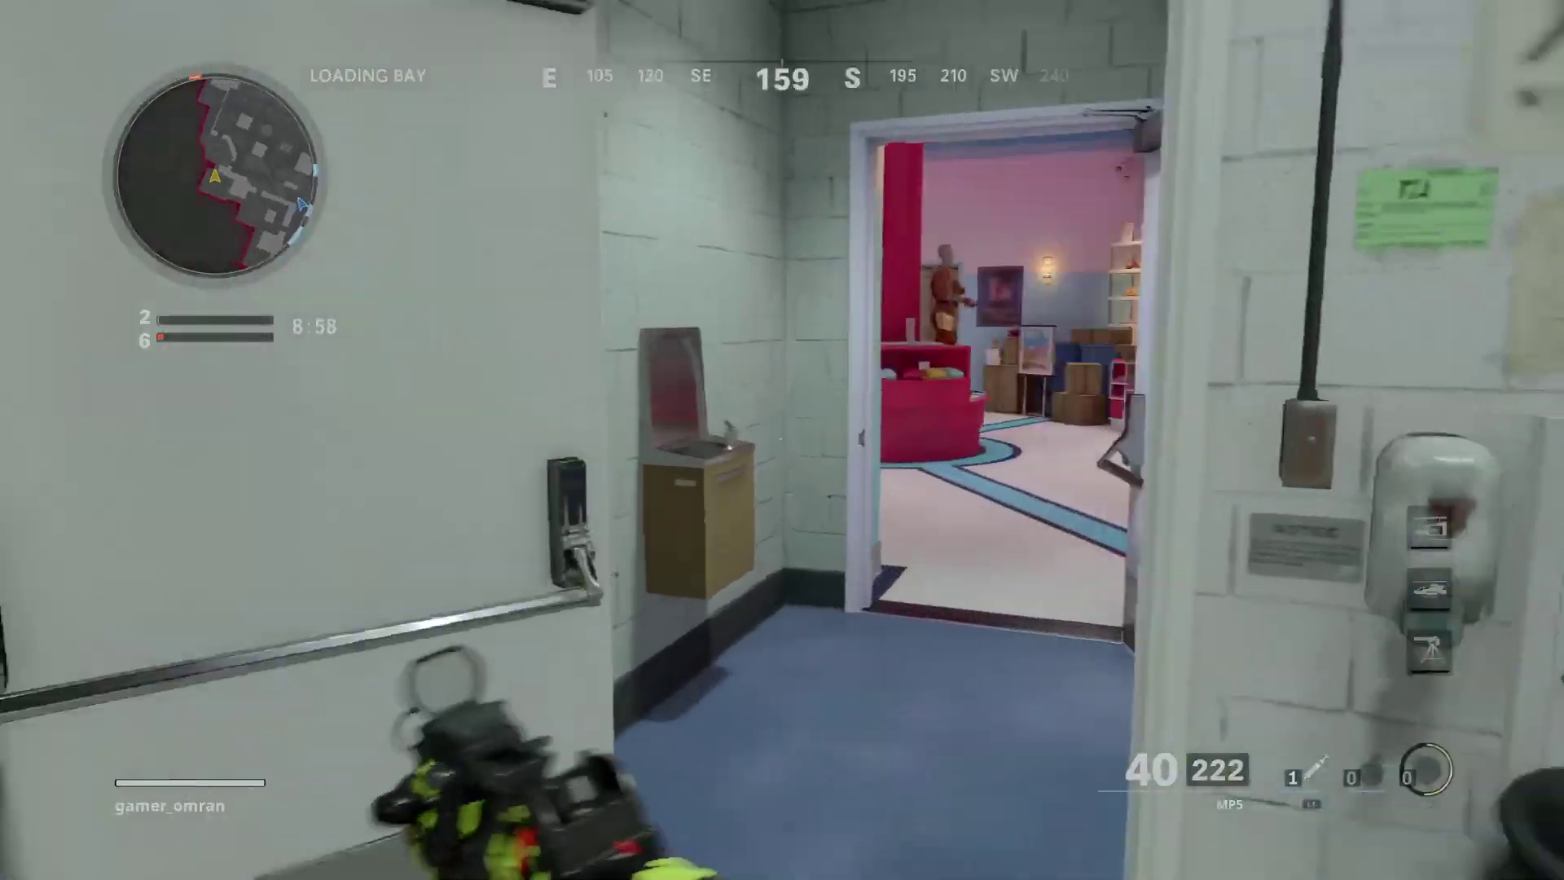
key("w")
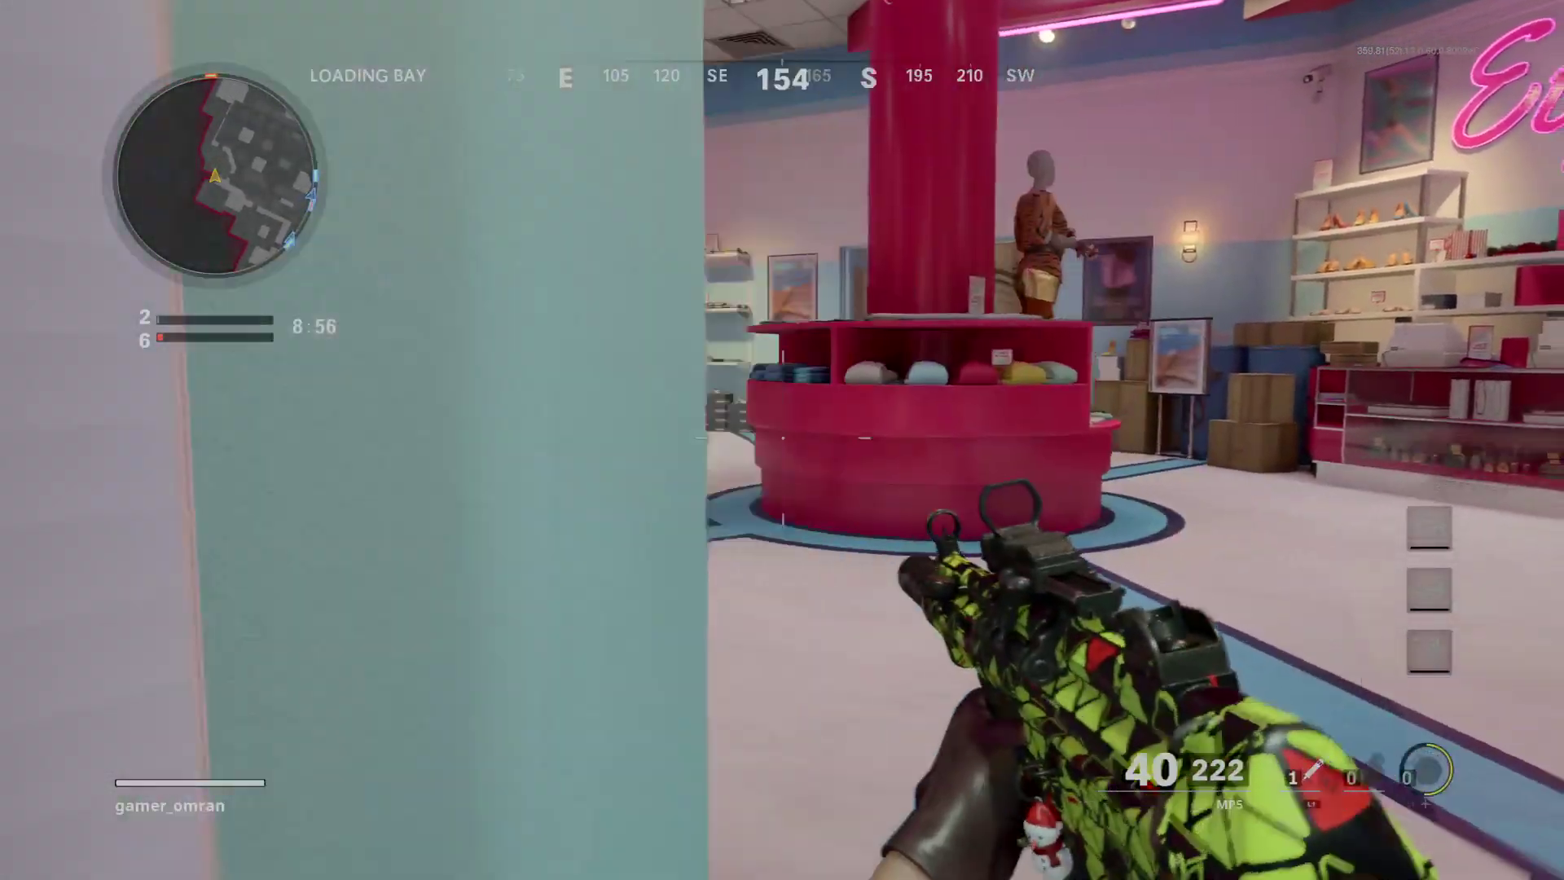
key("w")
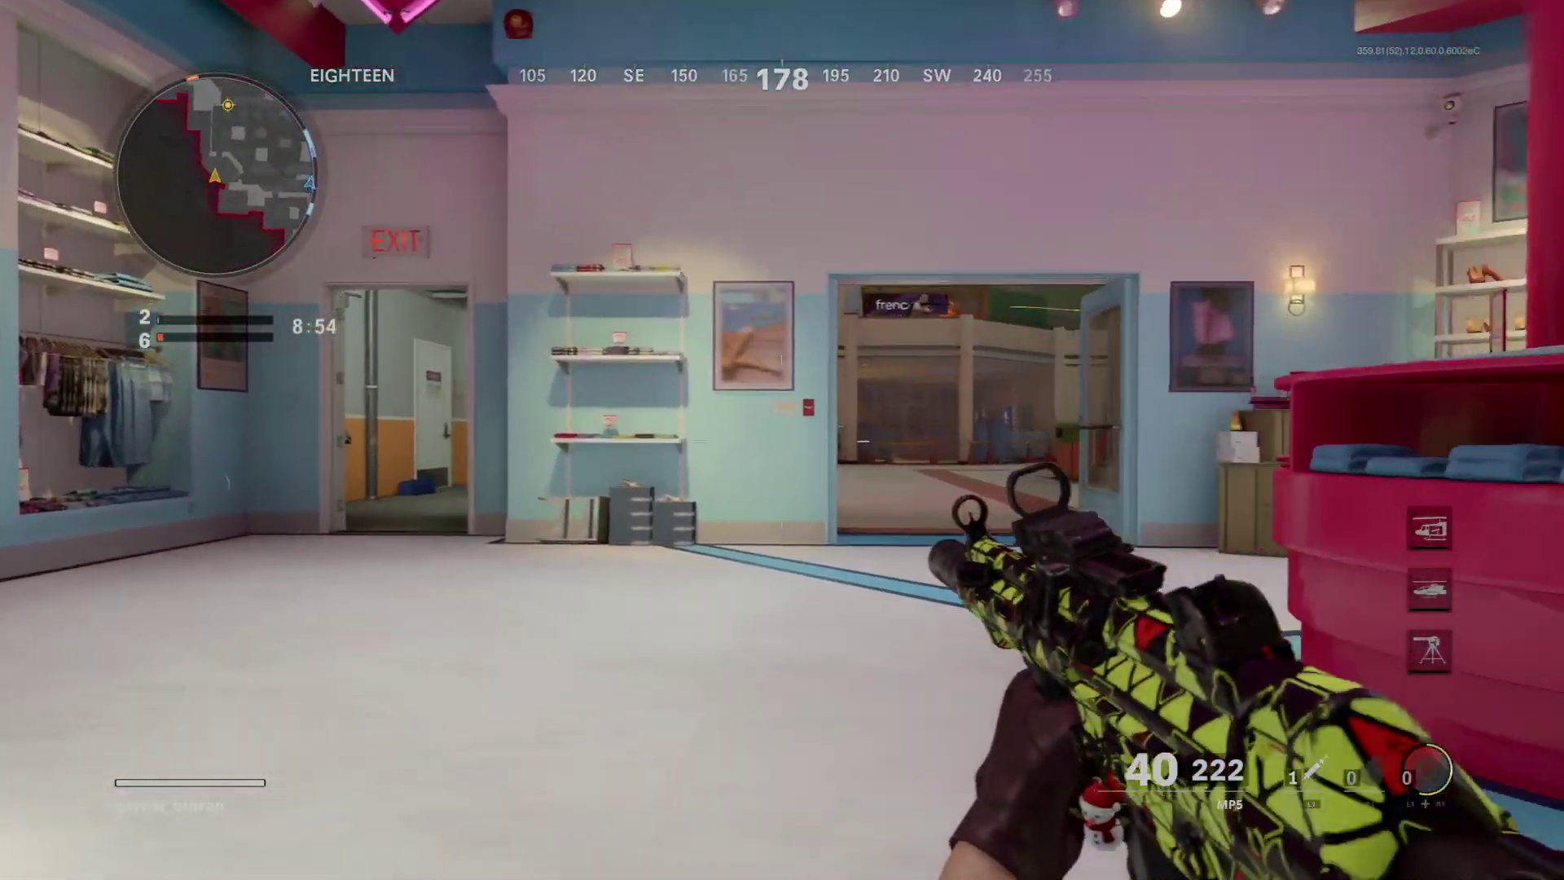
key("w")
left_click(782, 440)
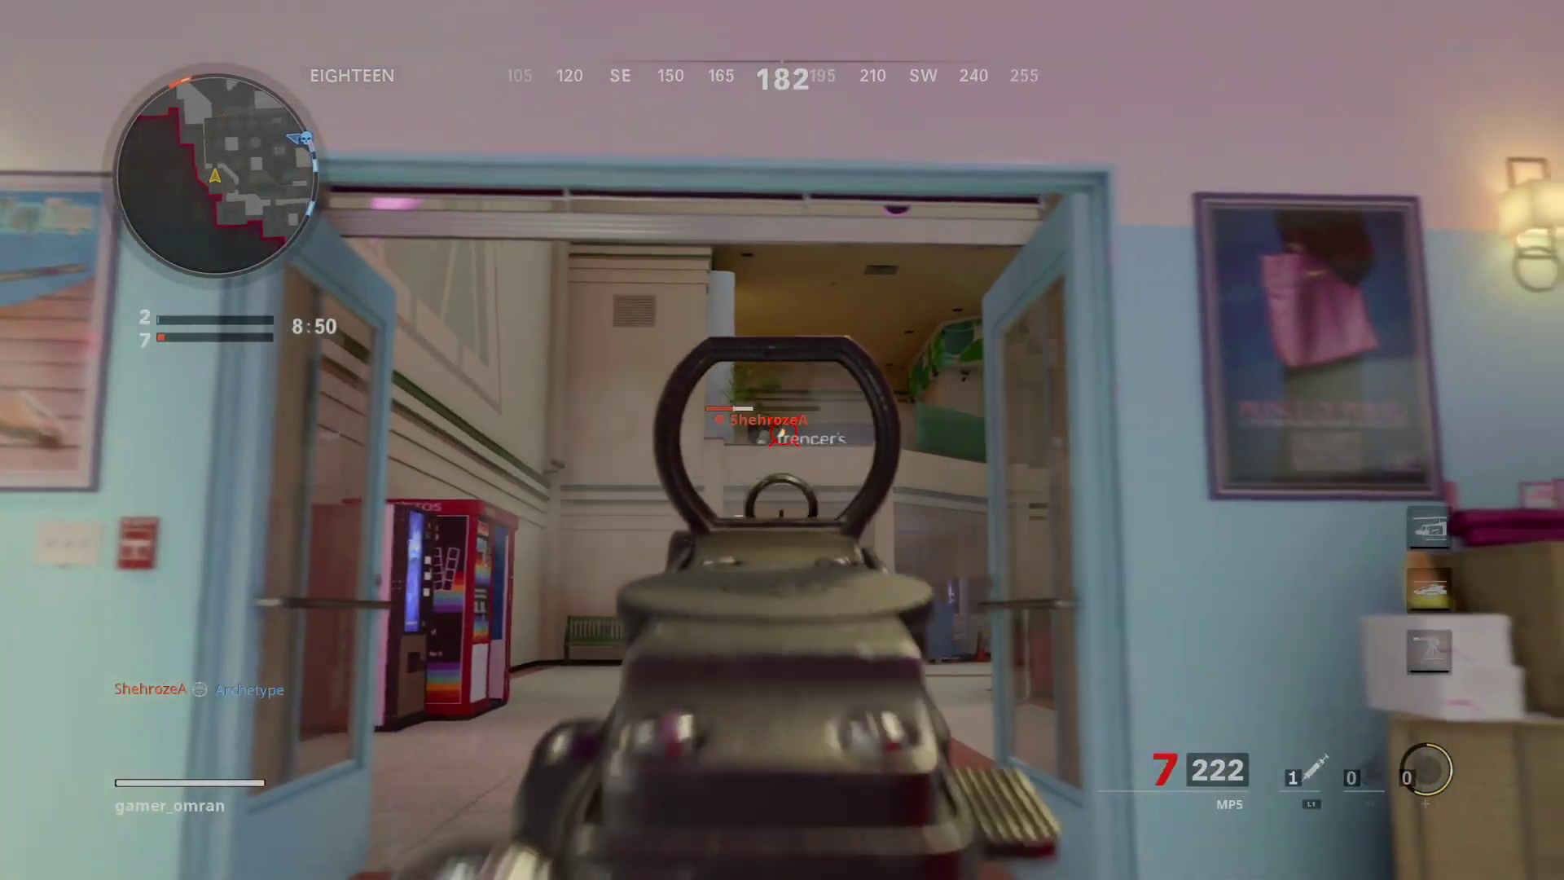
key("w")
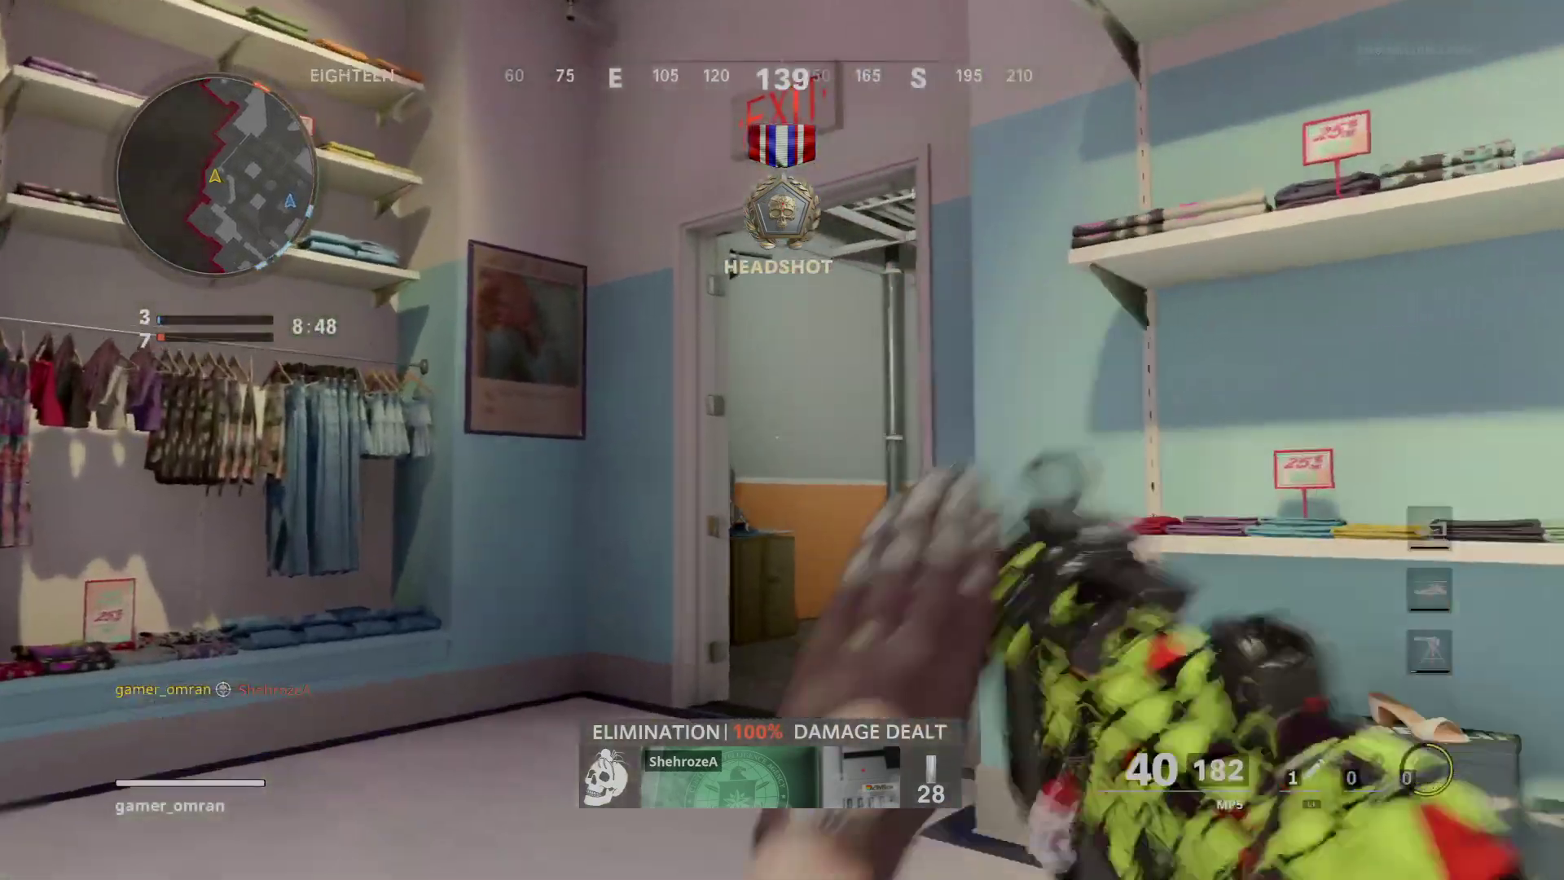
key("w")
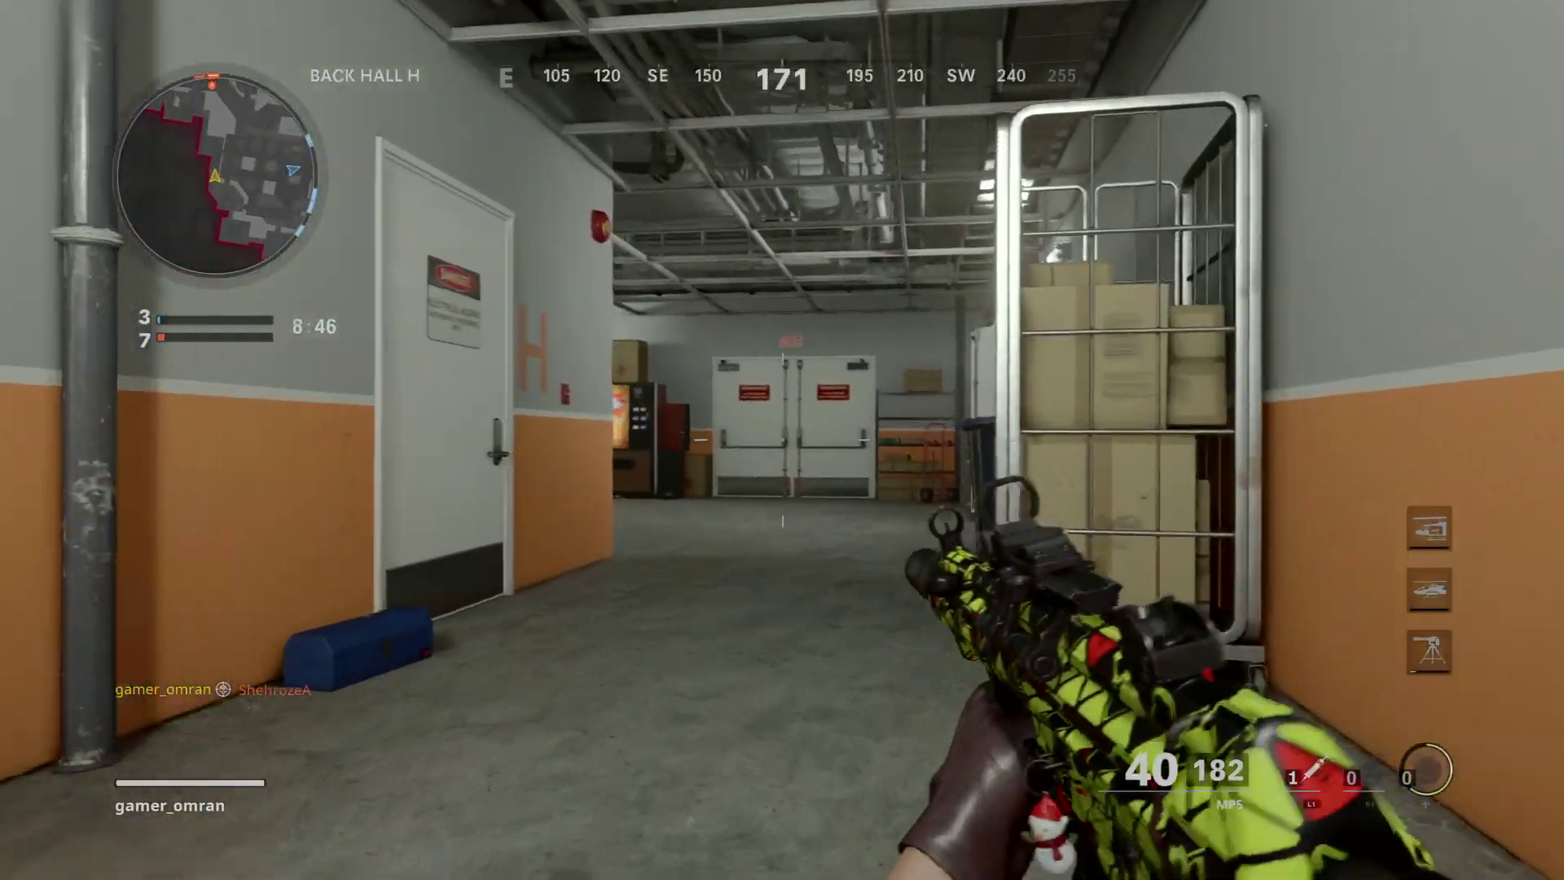
key("w")
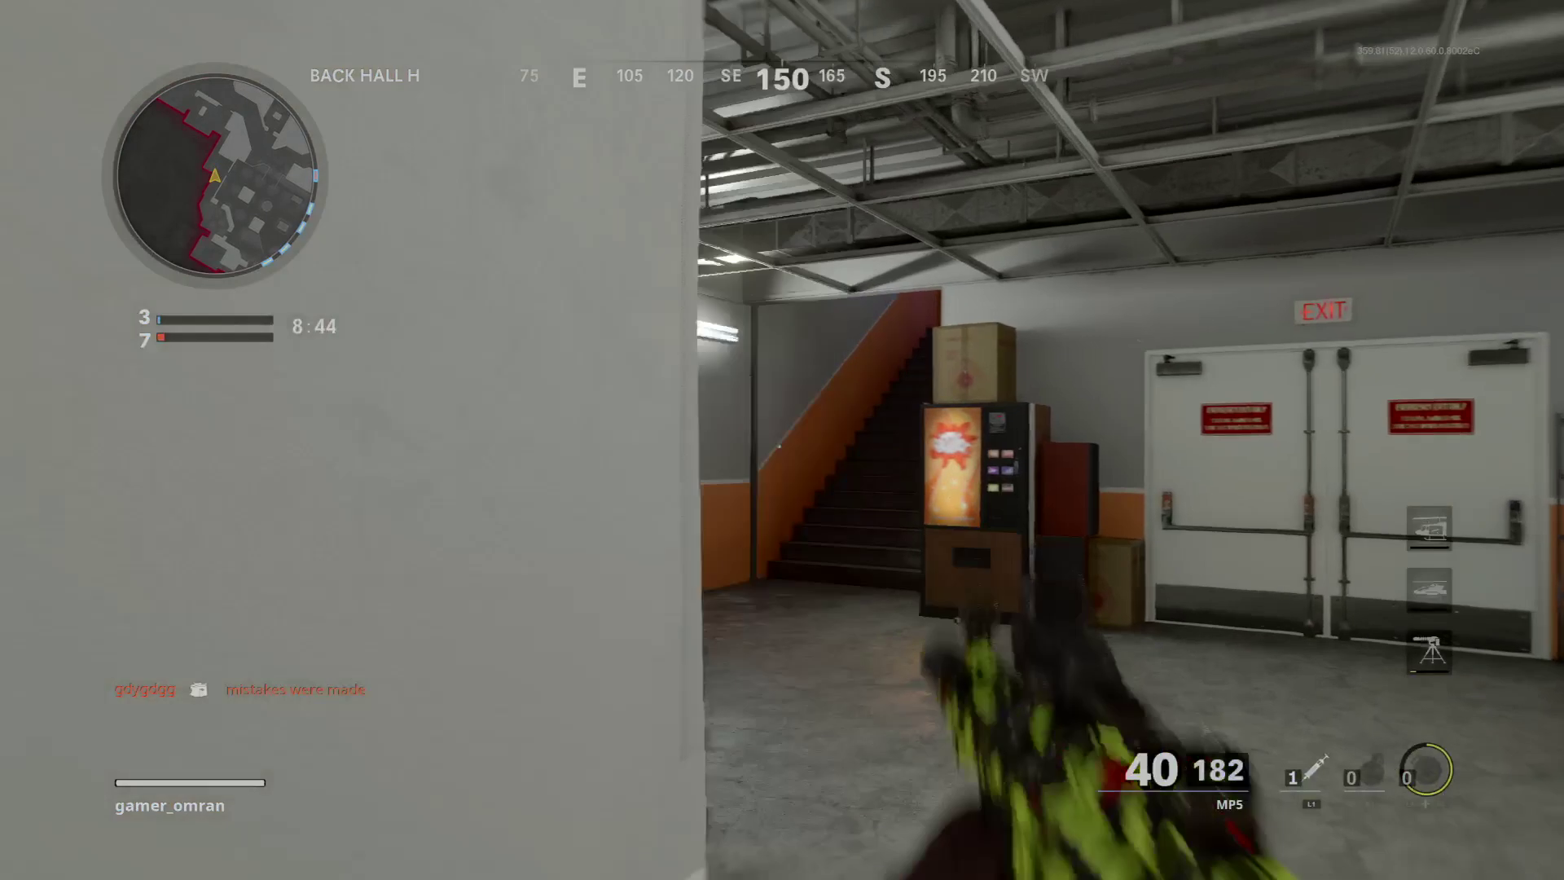
key("w")
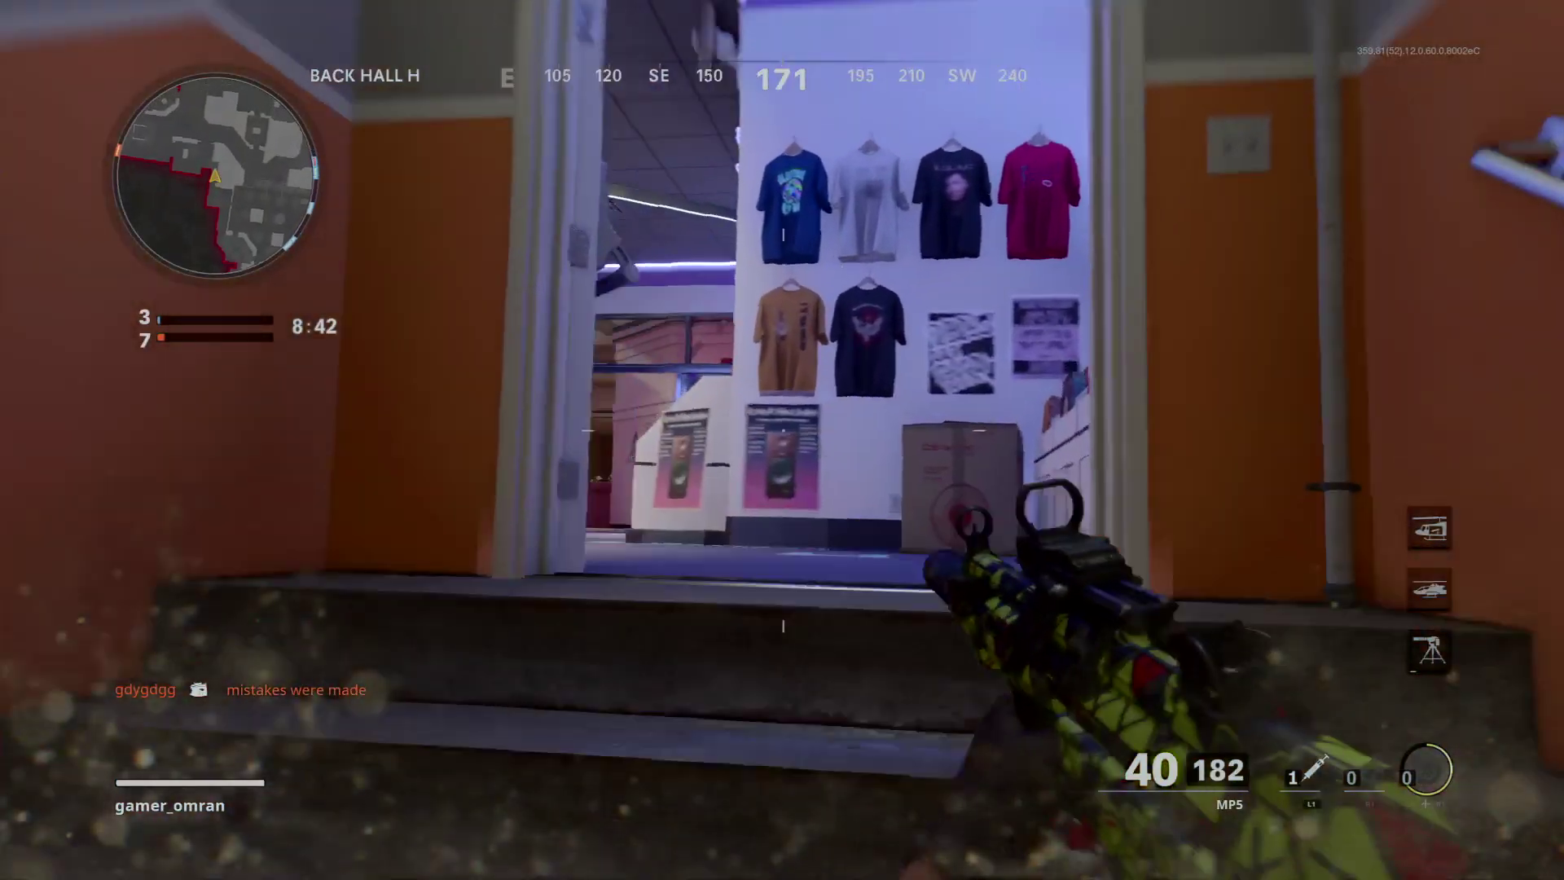
right_click(782, 440)
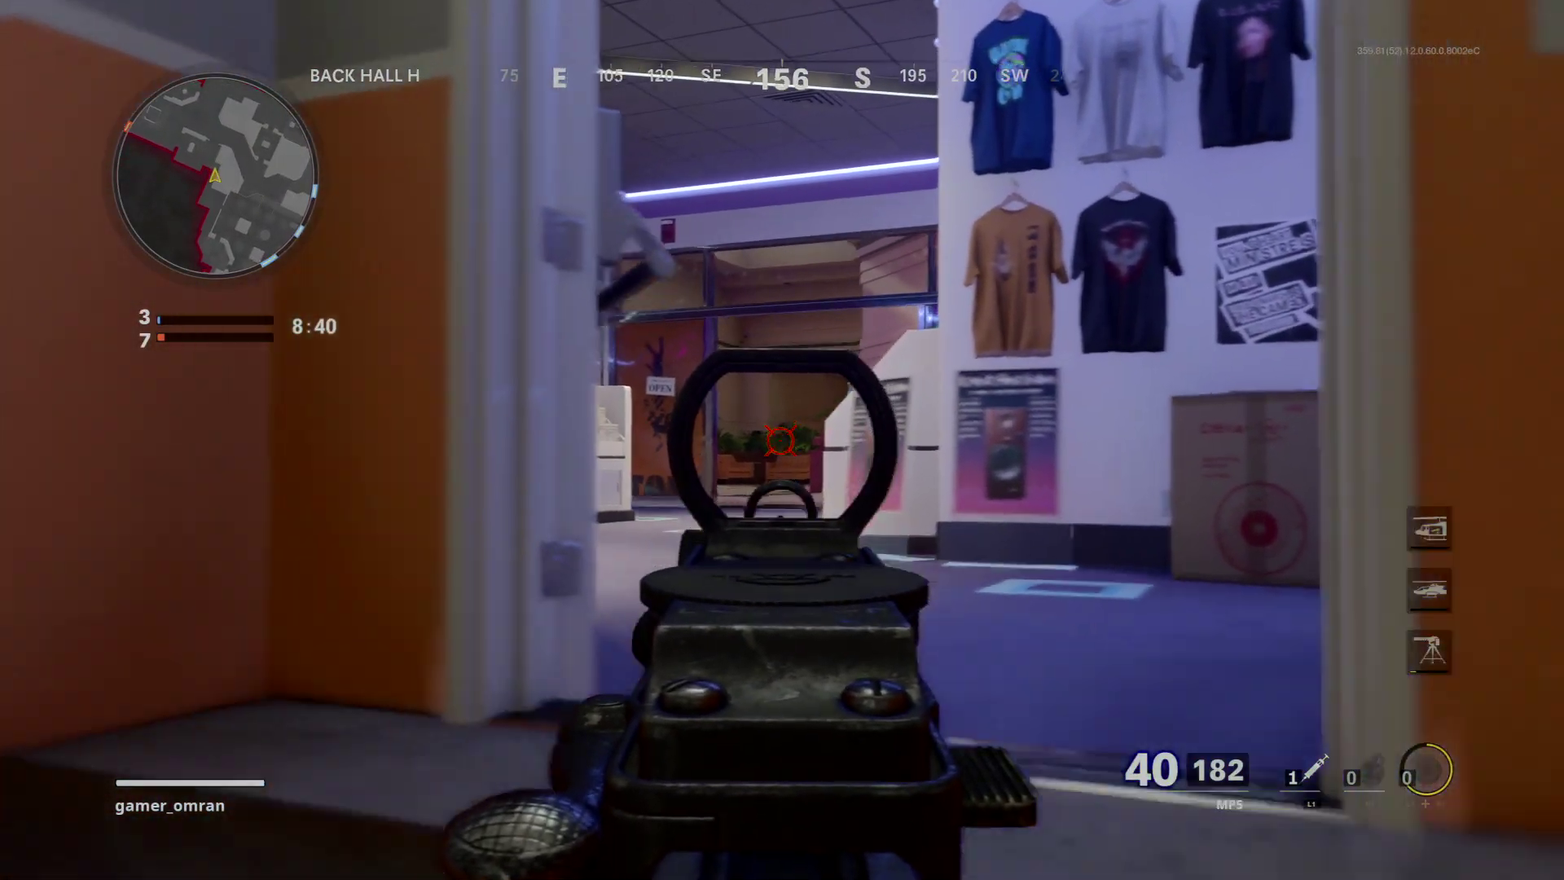
key("w")
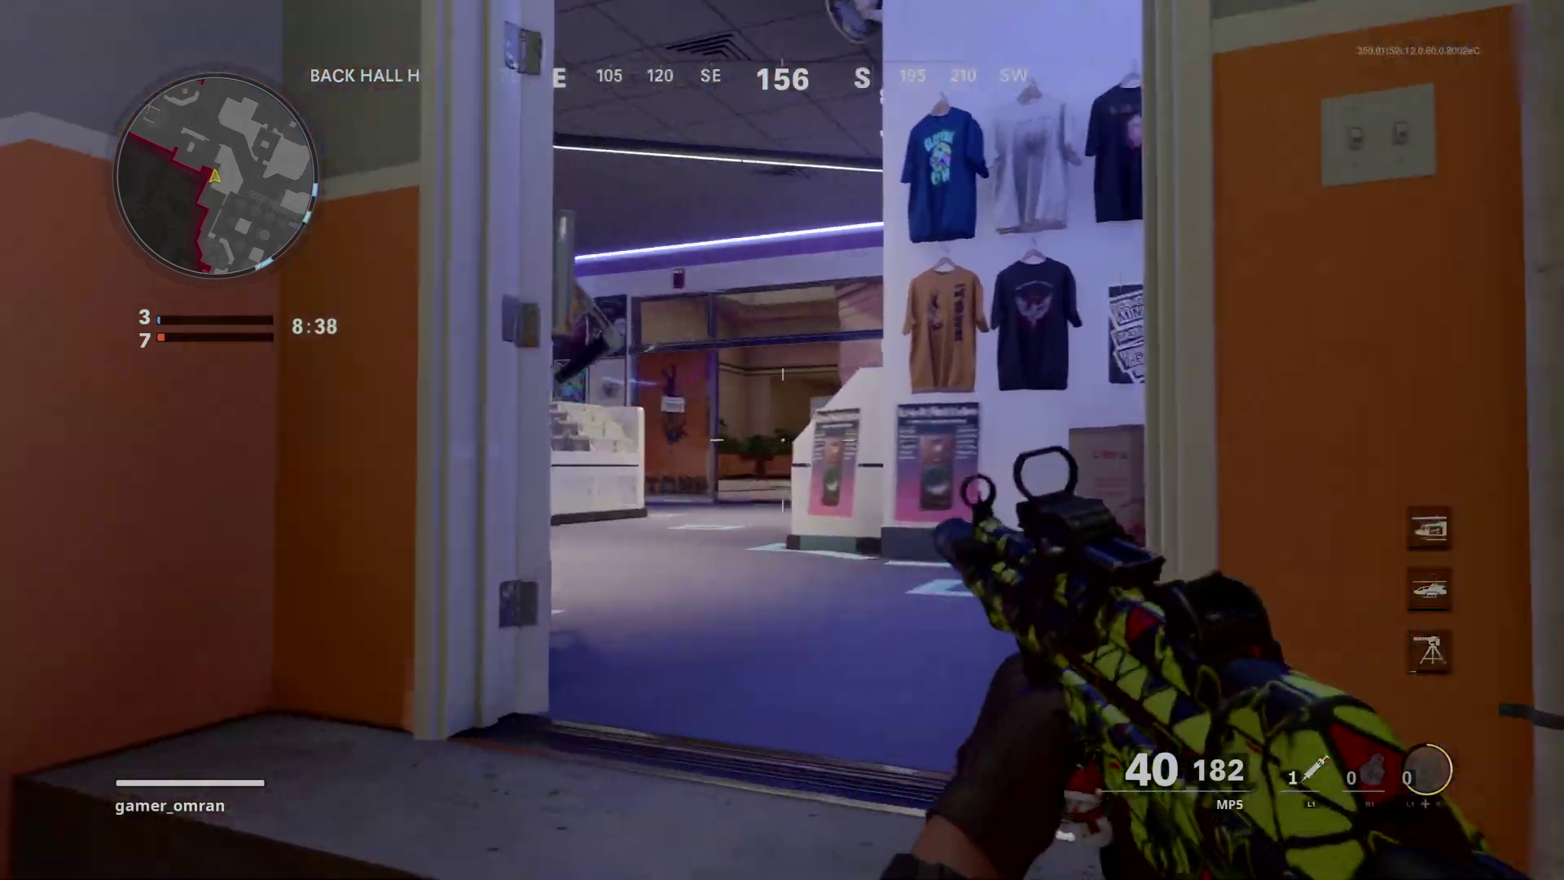
key("w")
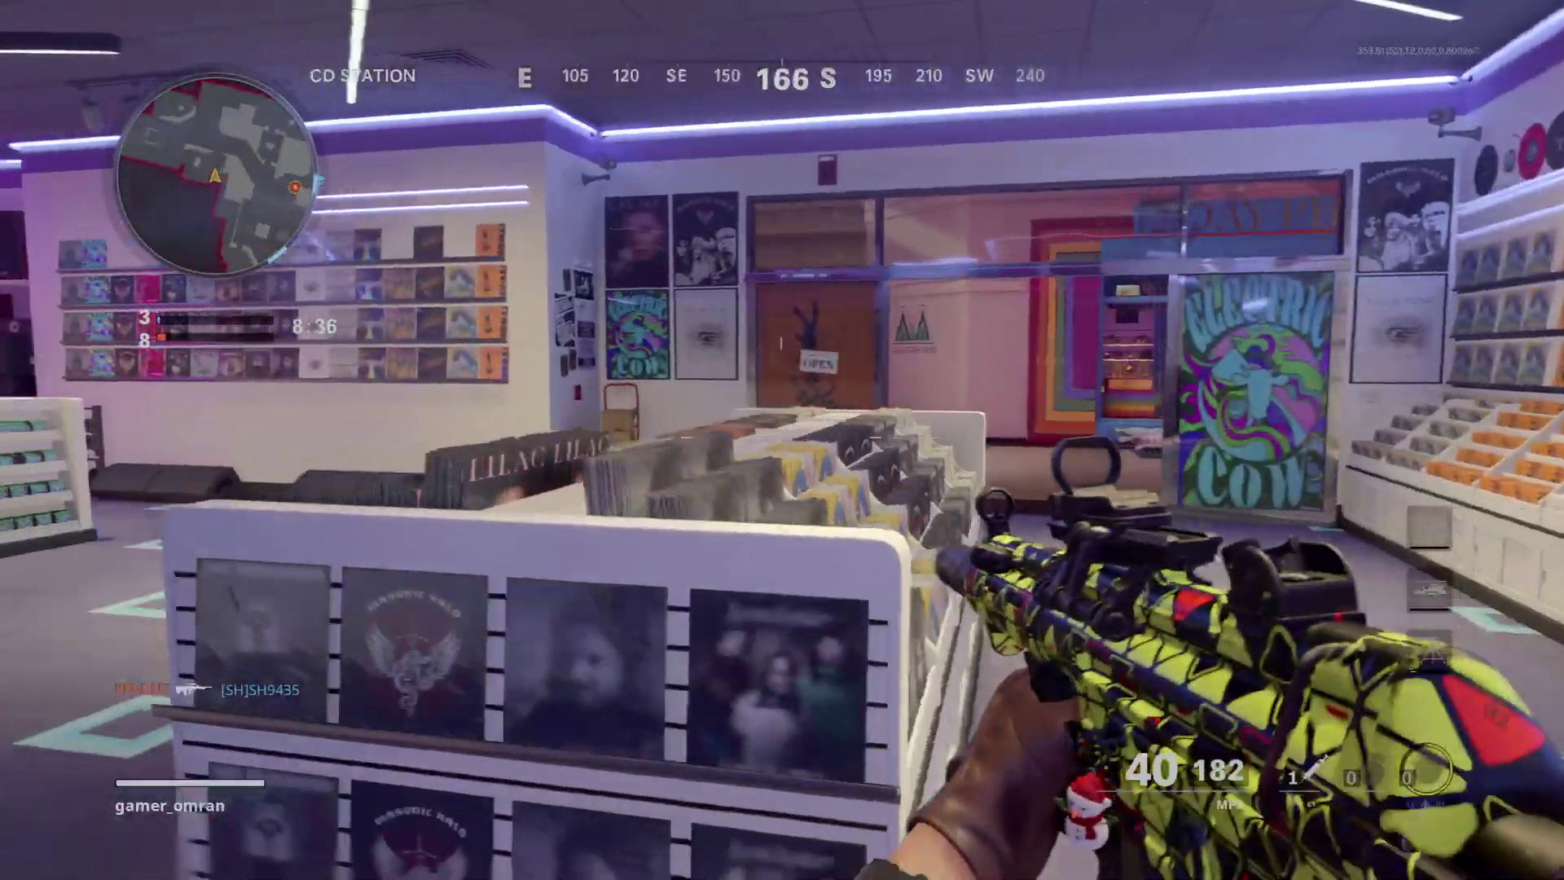
key("w")
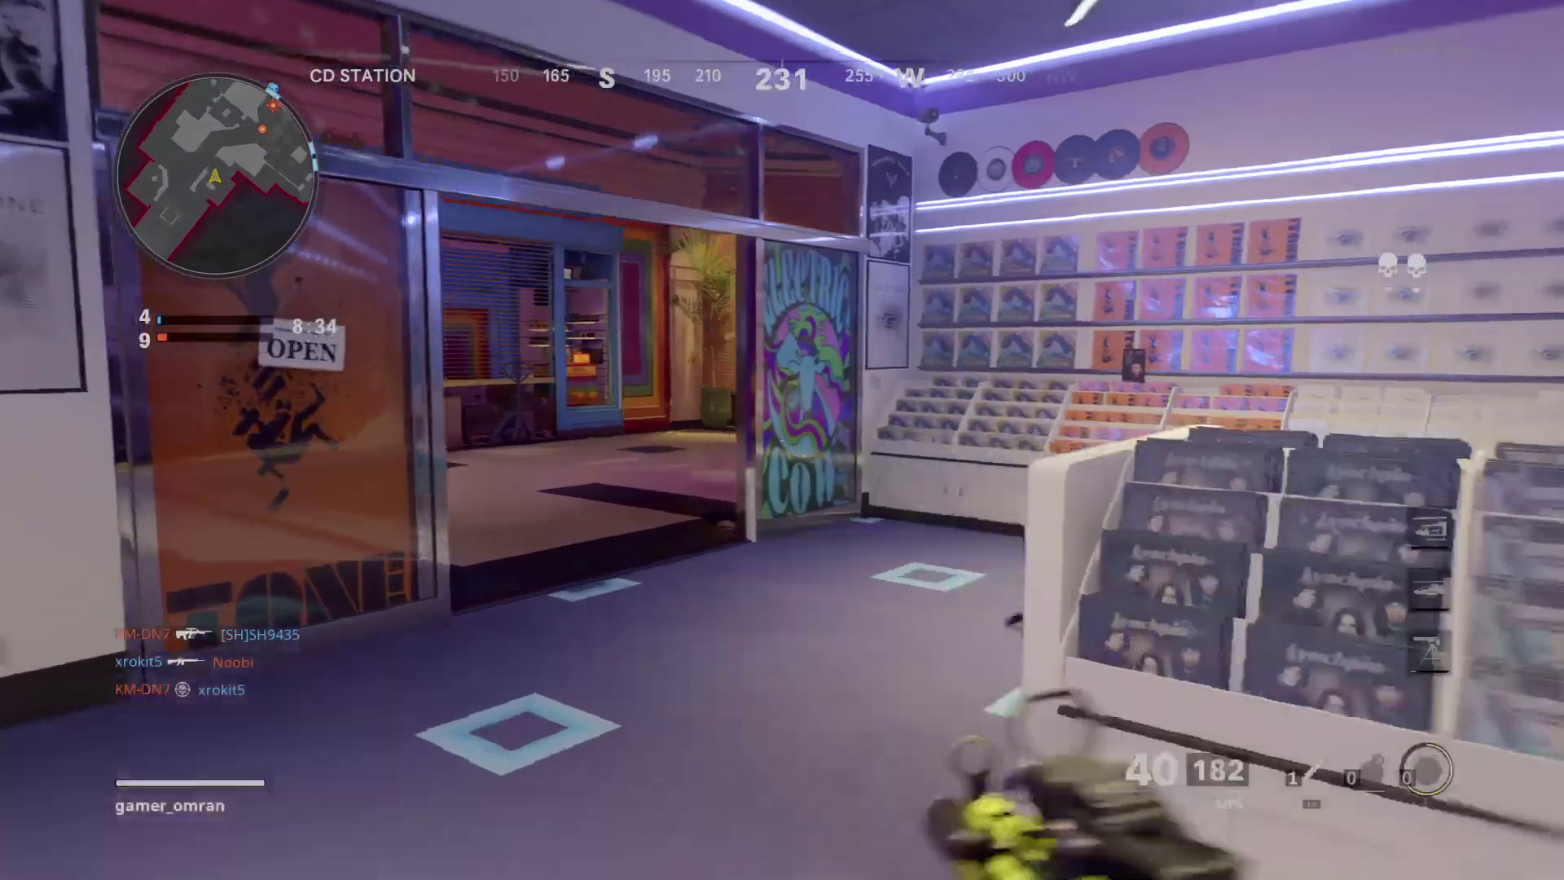
key("w")
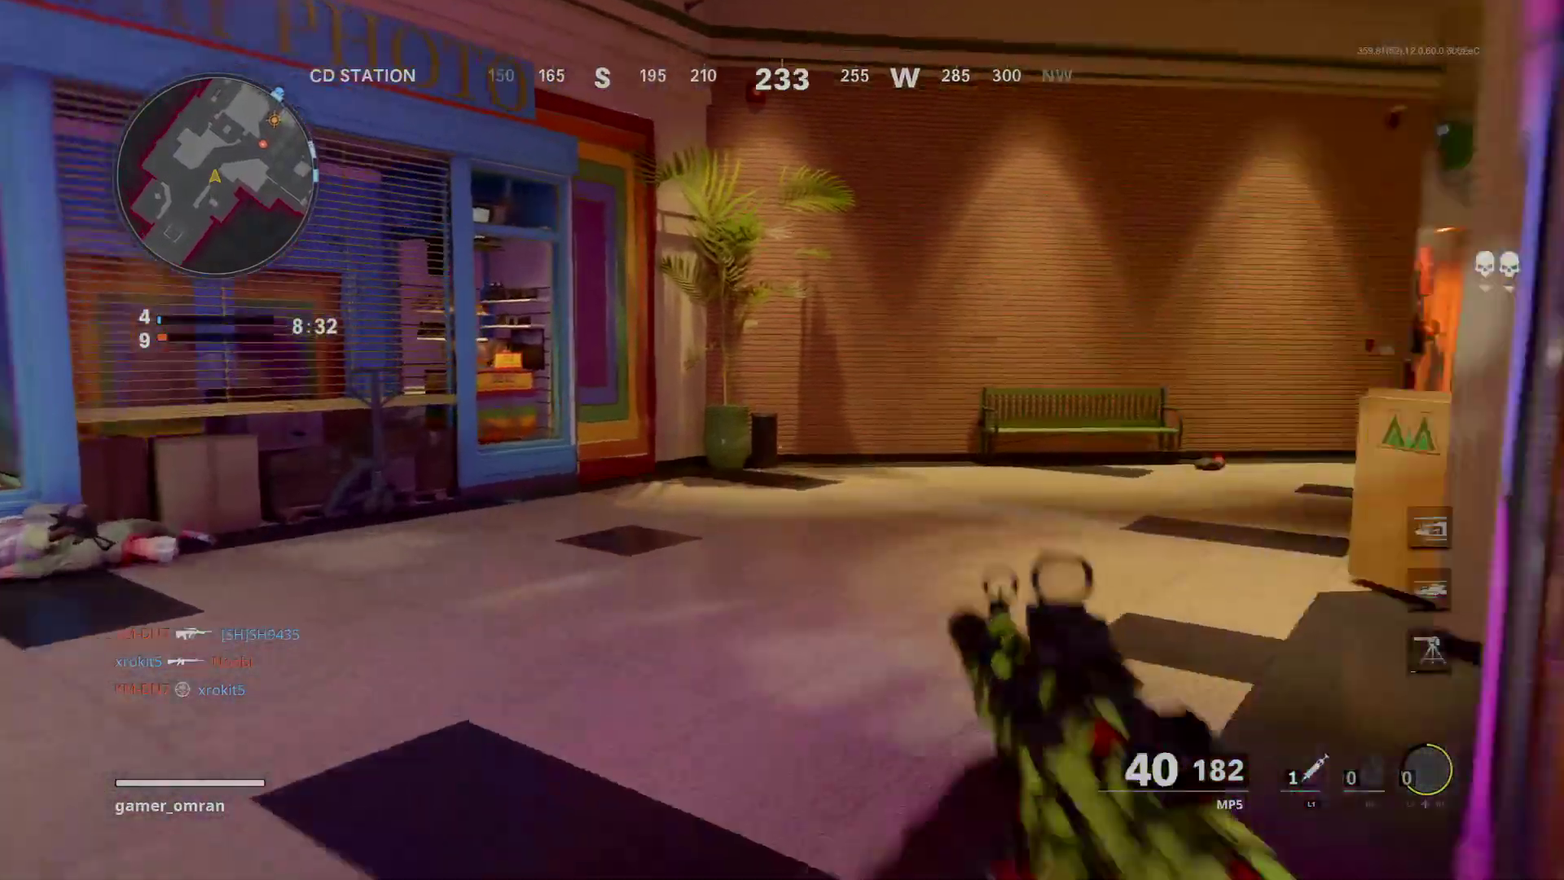
left_click(783, 440)
key("w")
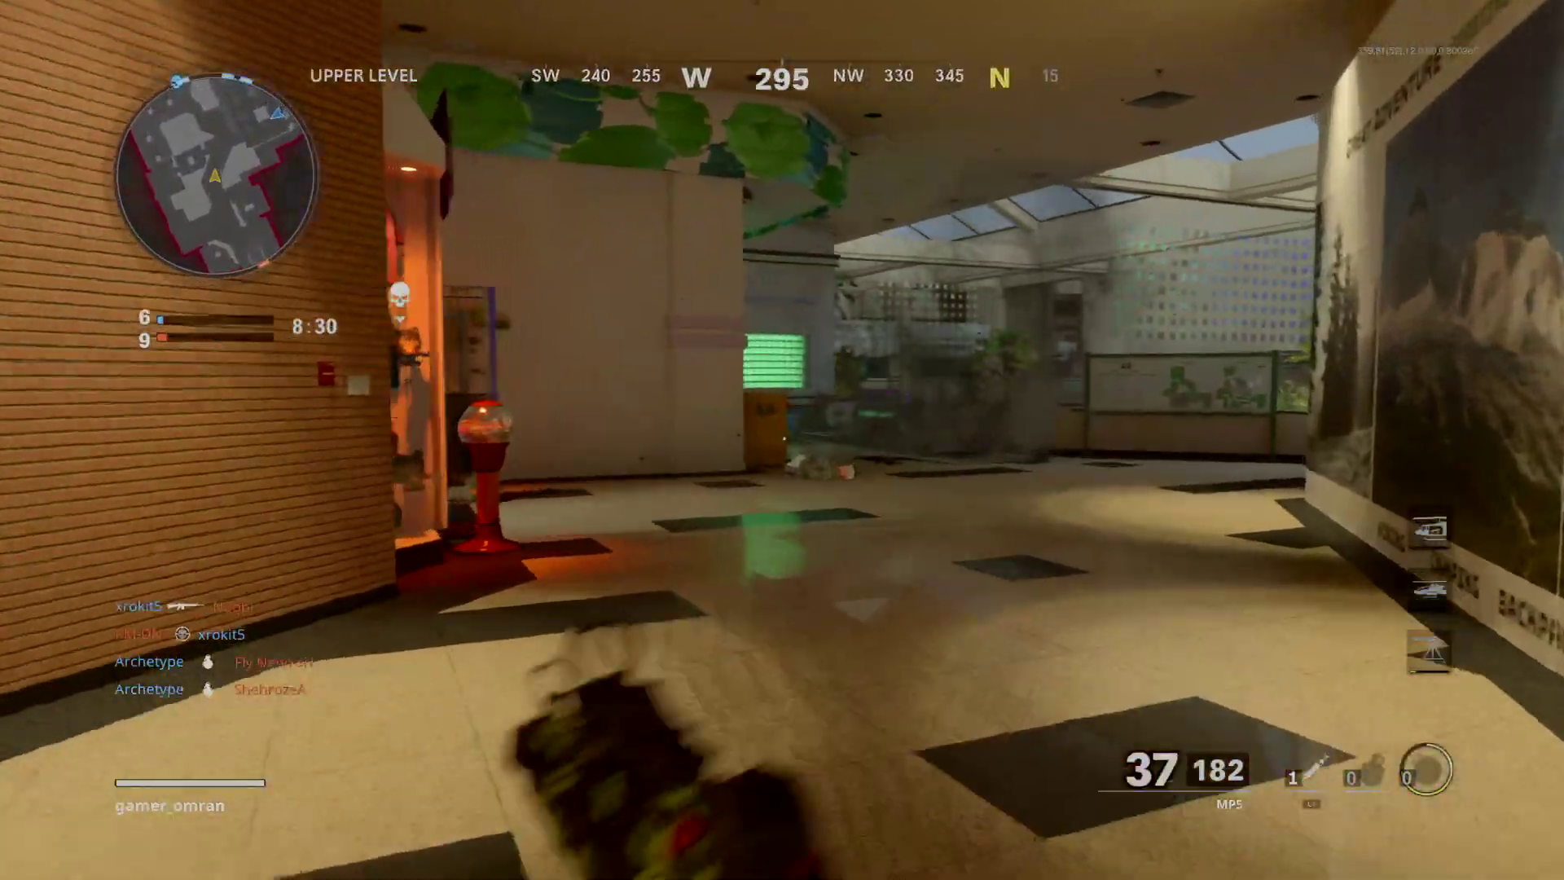
key("w")
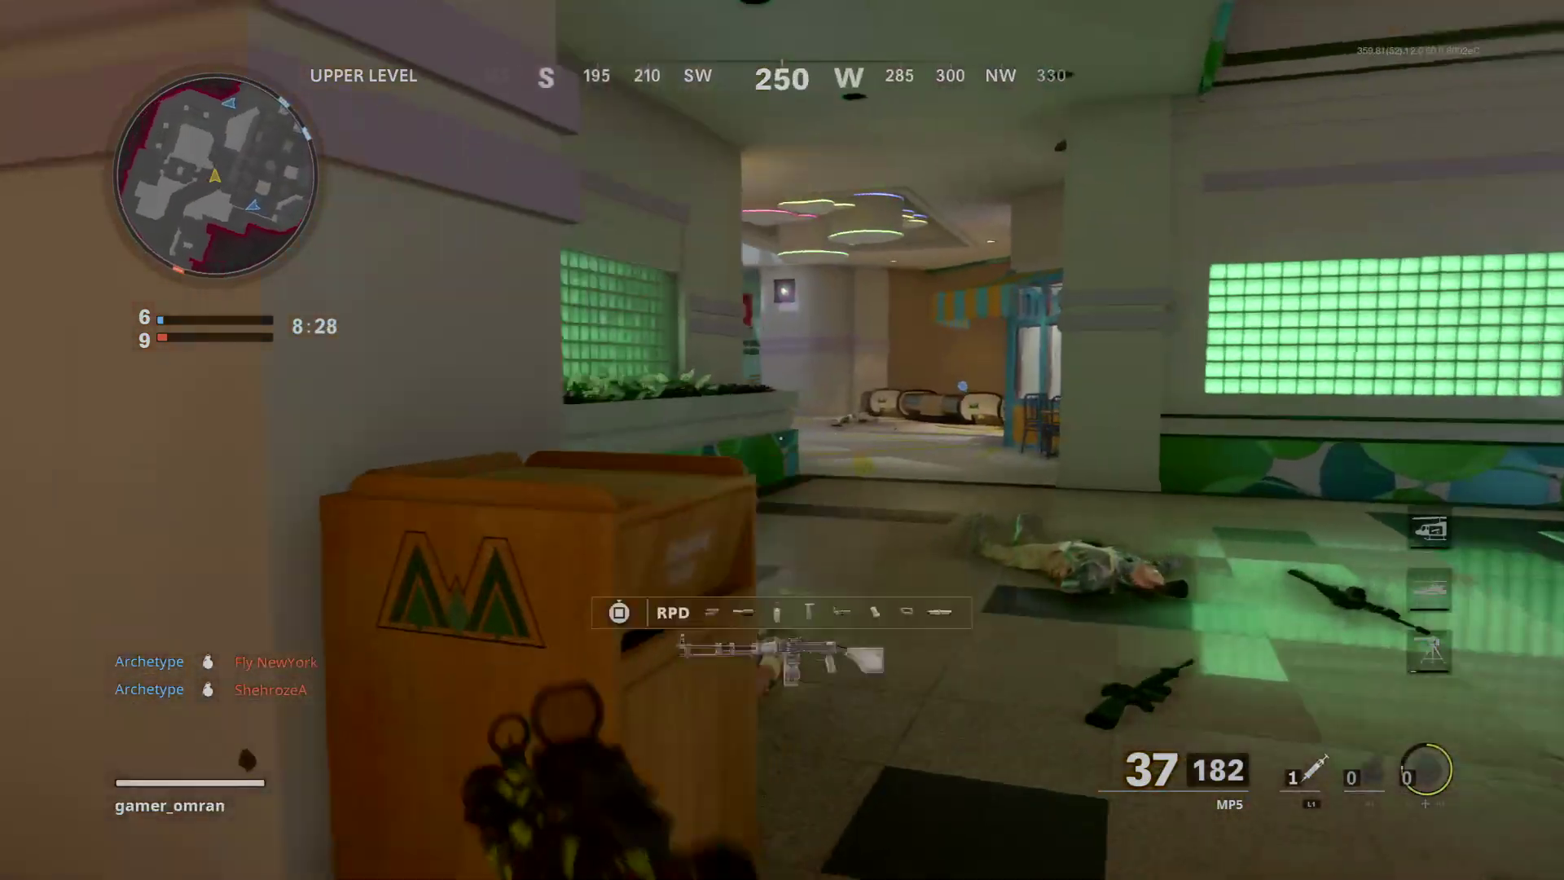
key("w")
left_click(783, 440)
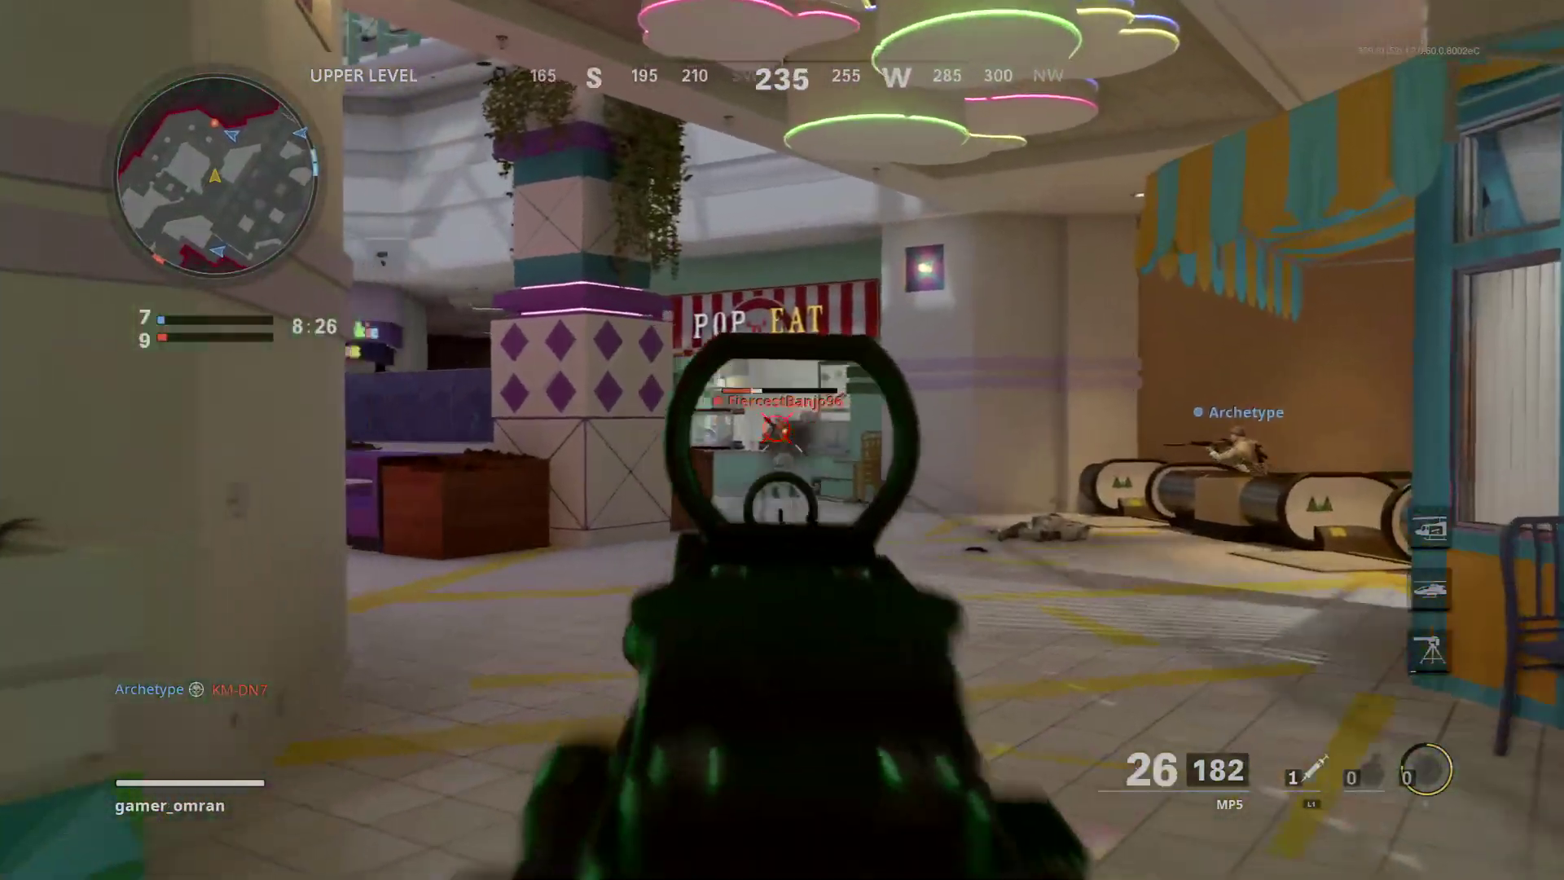
left_click(781, 439)
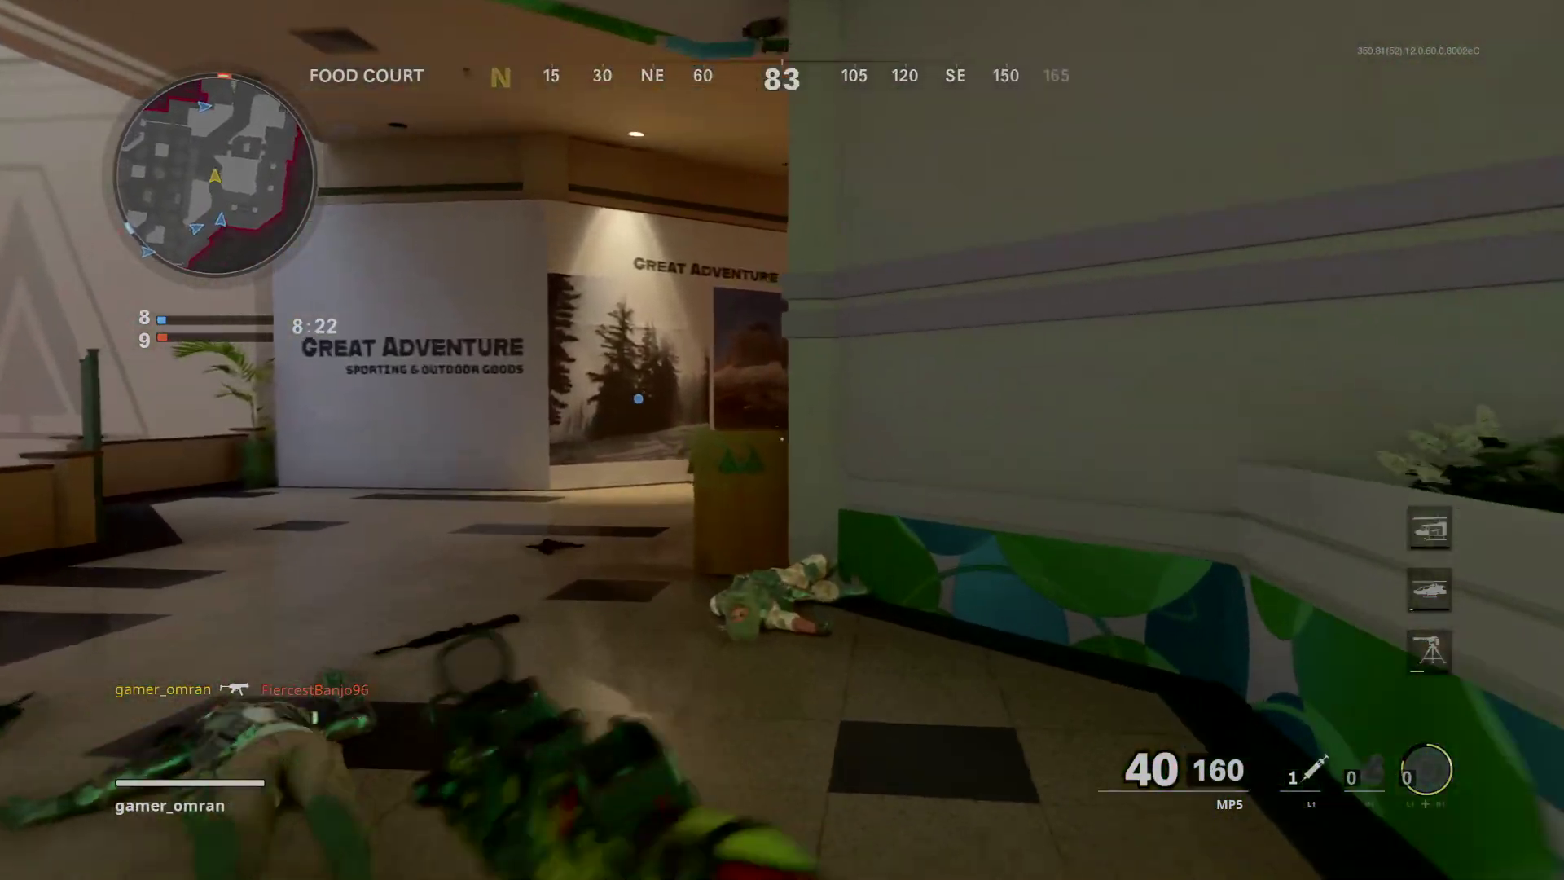
right_click(782, 439)
left_click(783, 441)
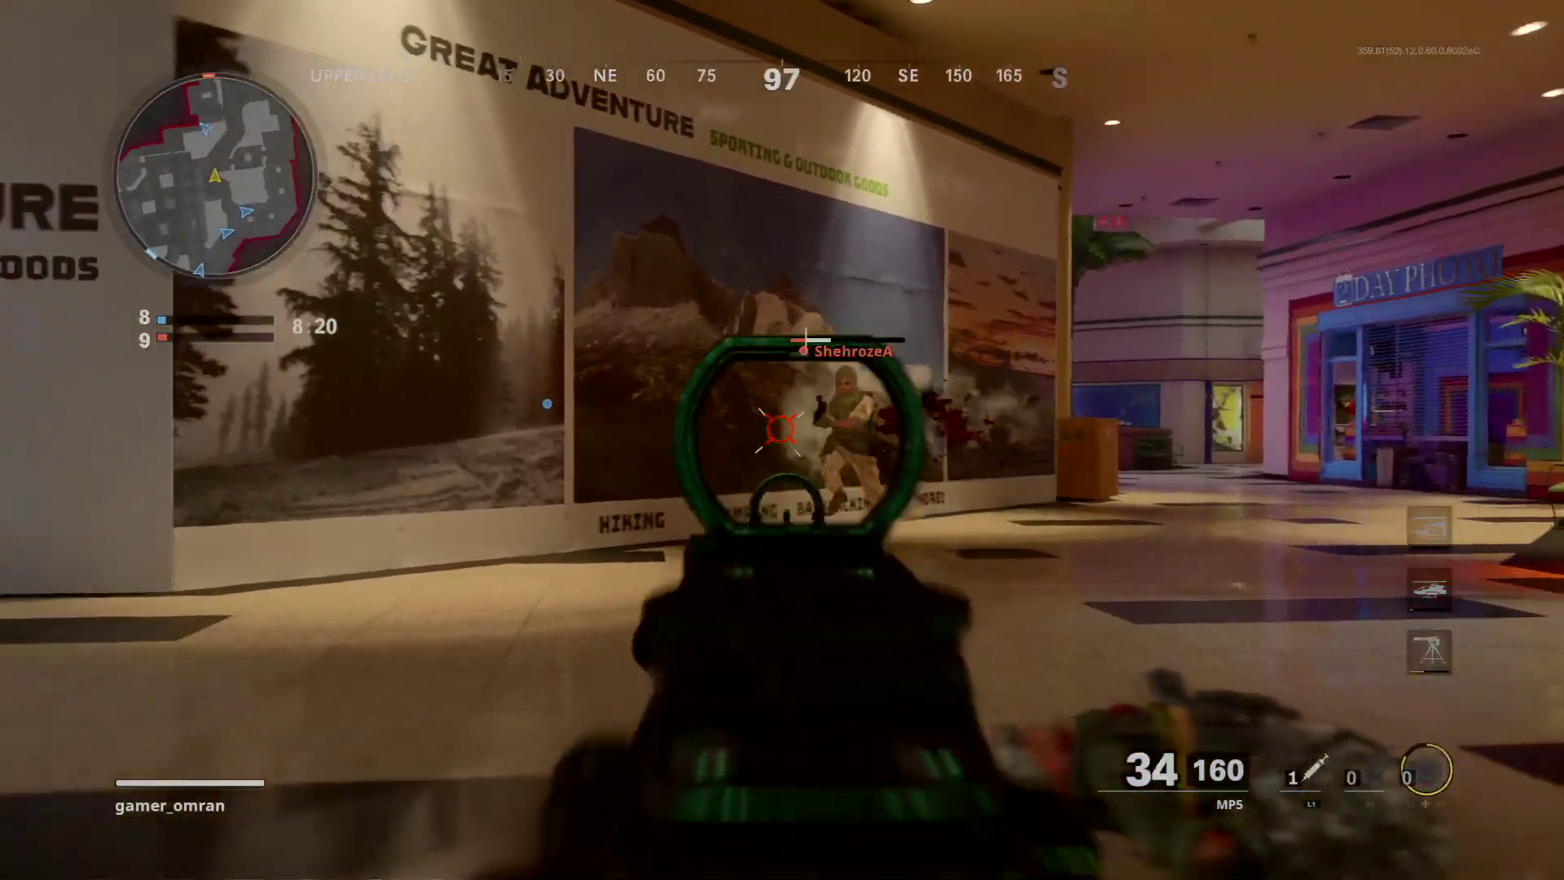
key("r")
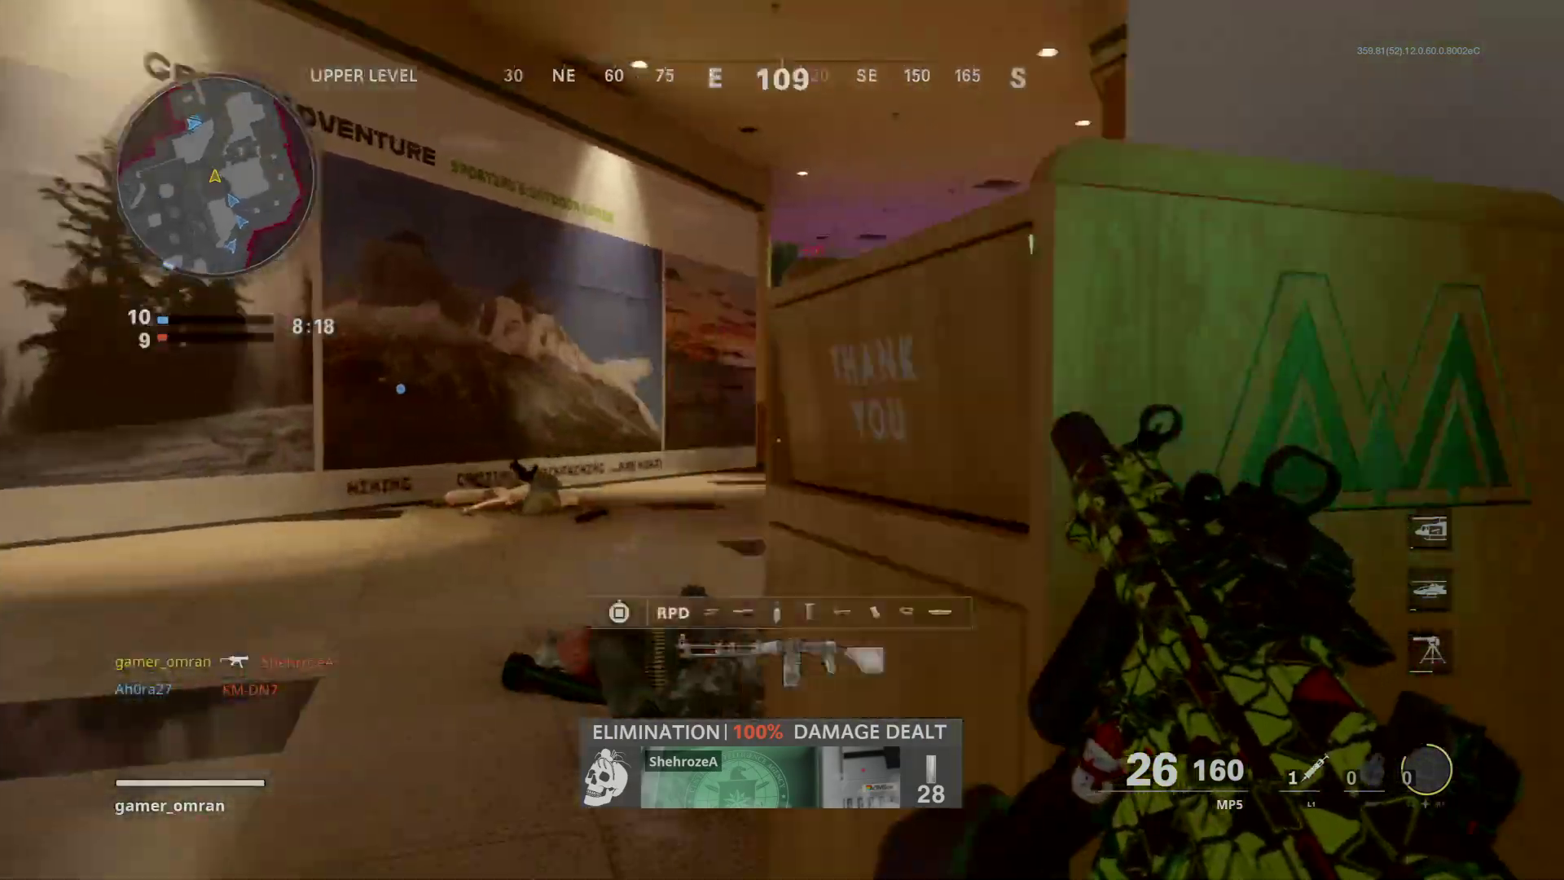
key("w")
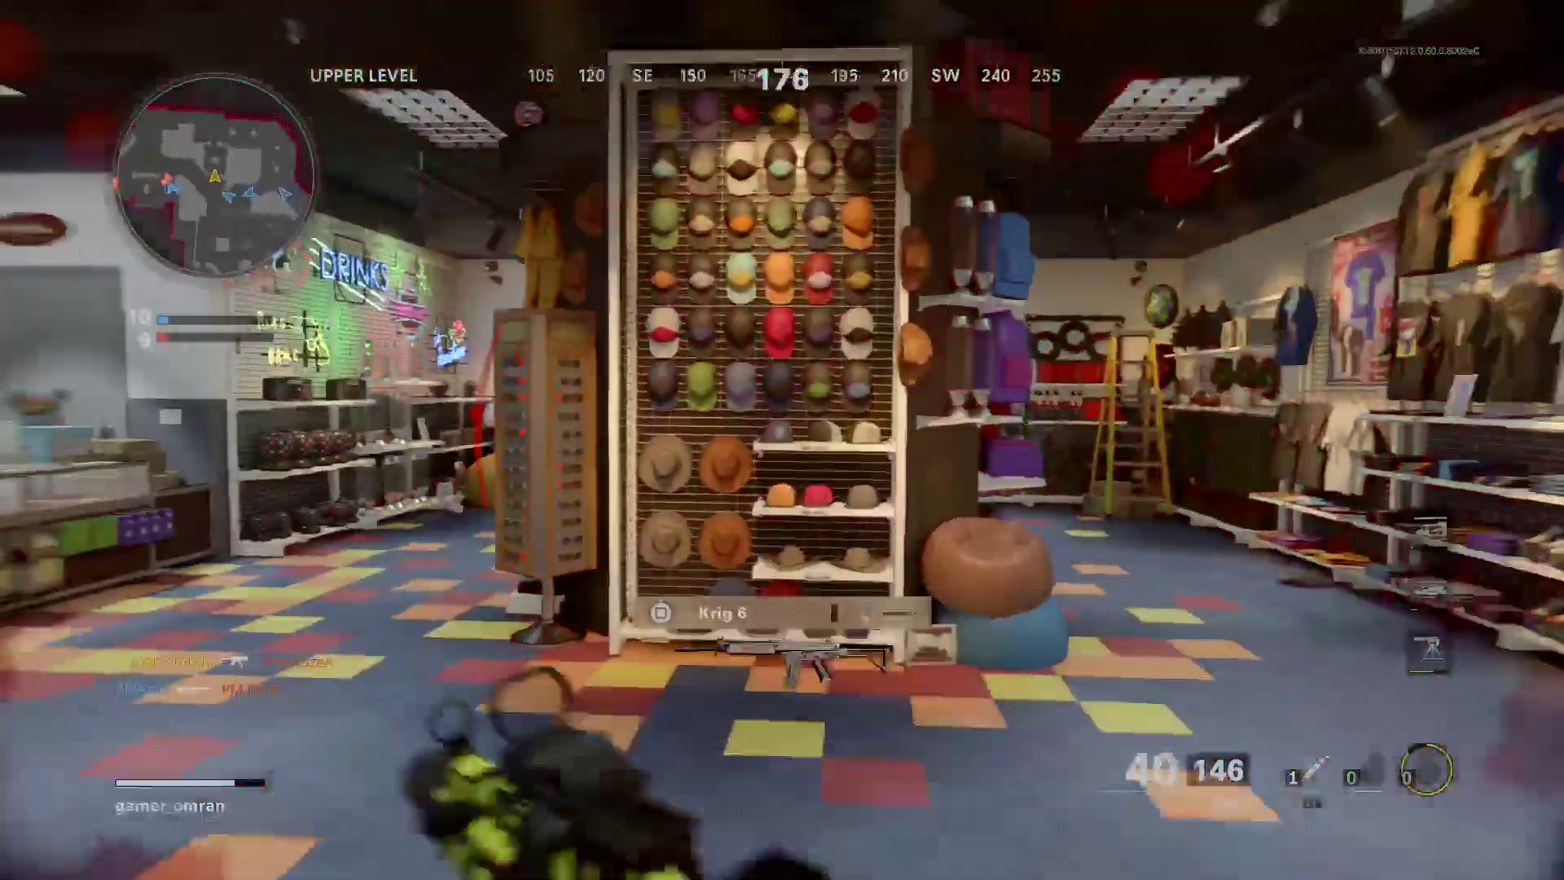
key("w")
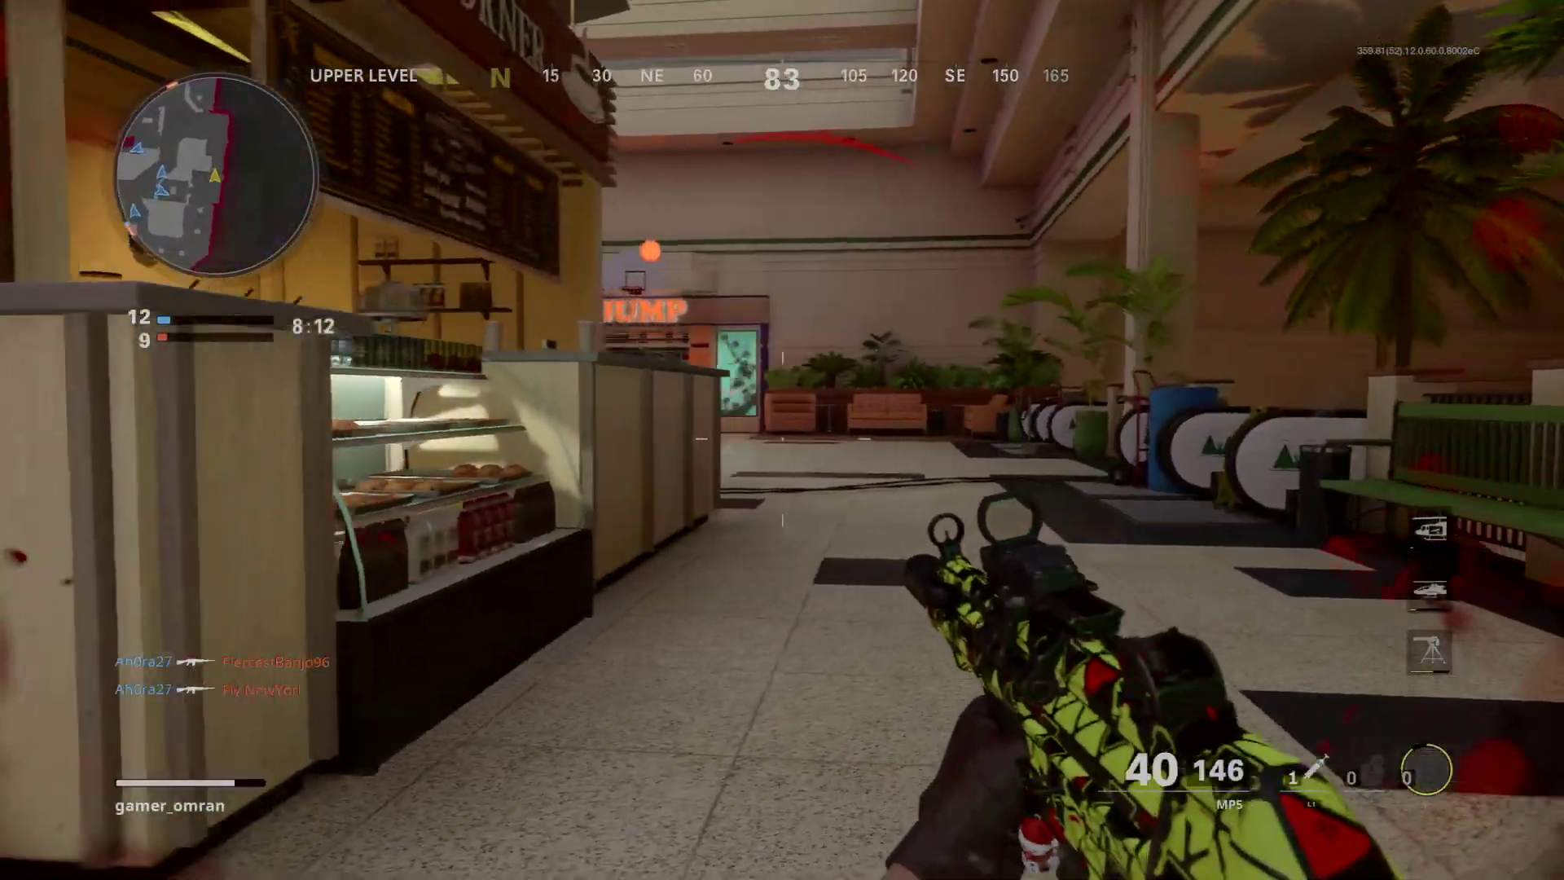
key("w")
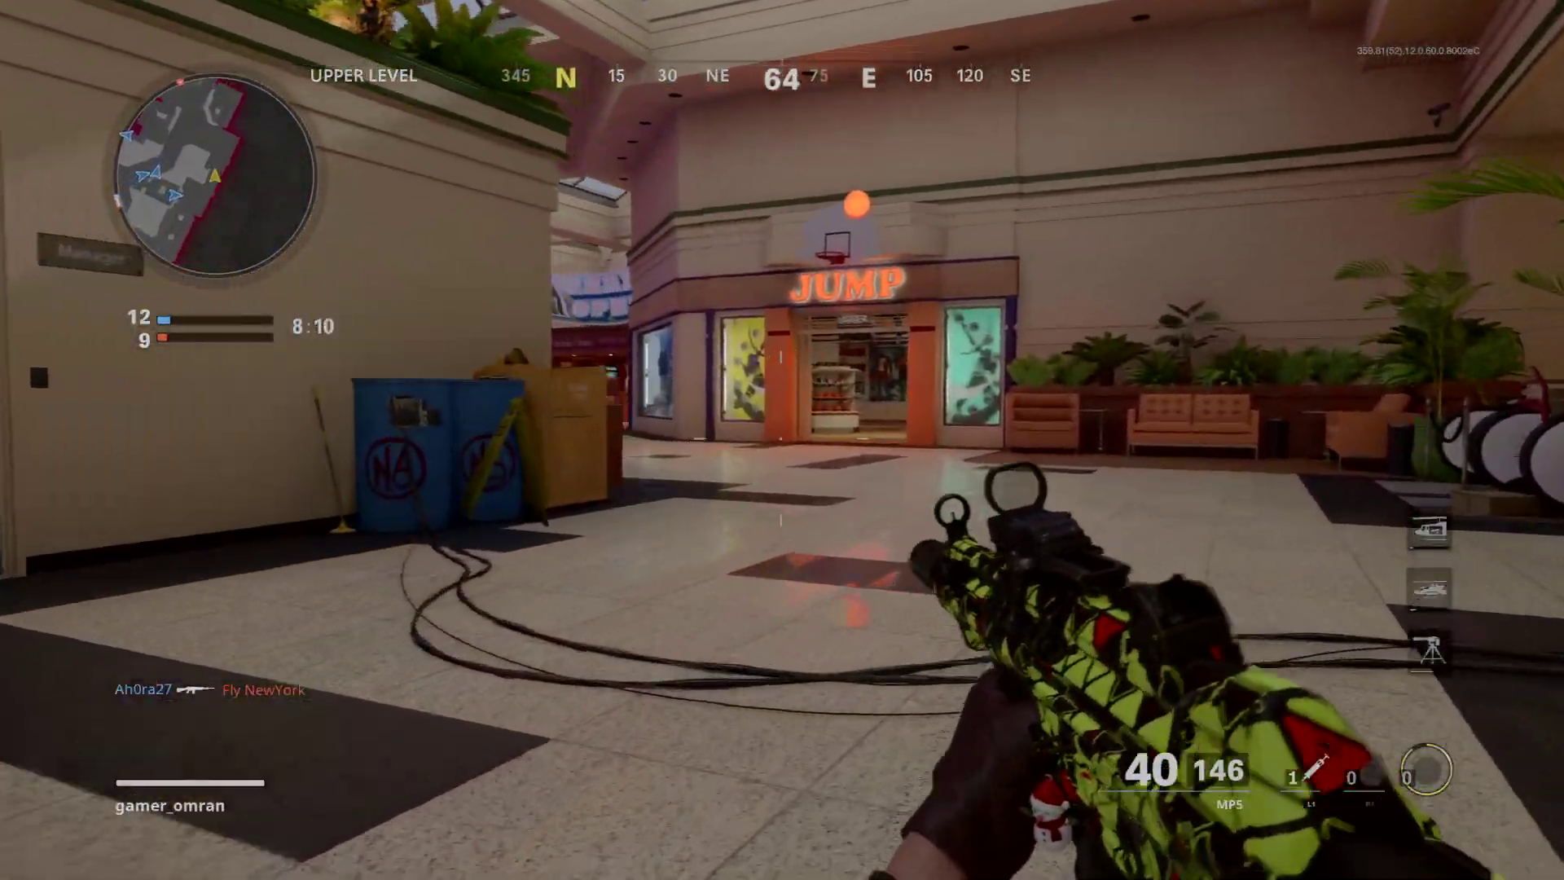
key("w")
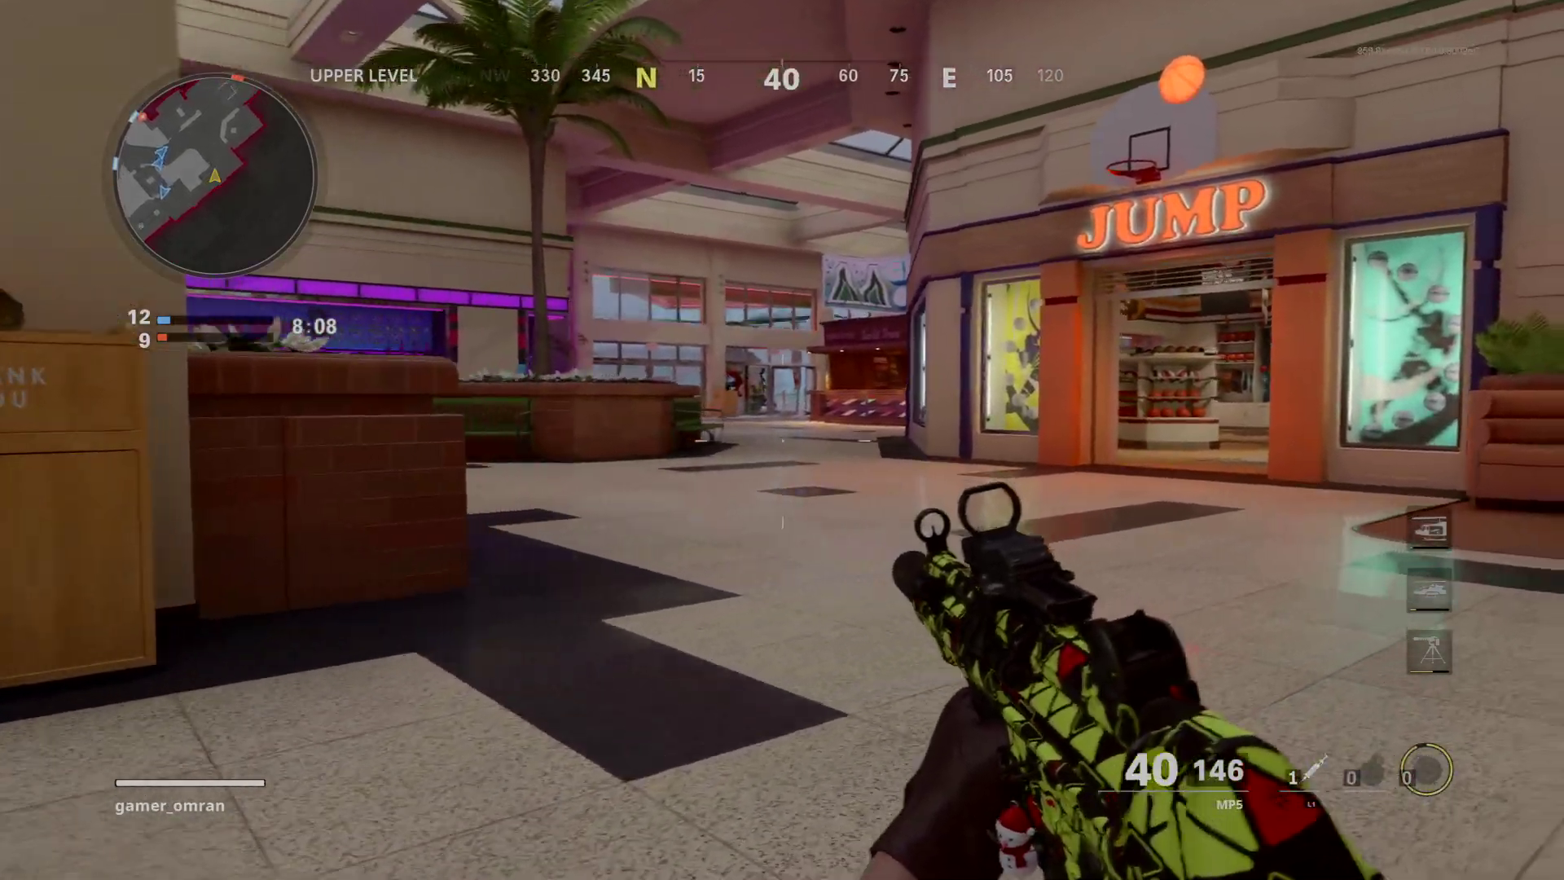
key("w")
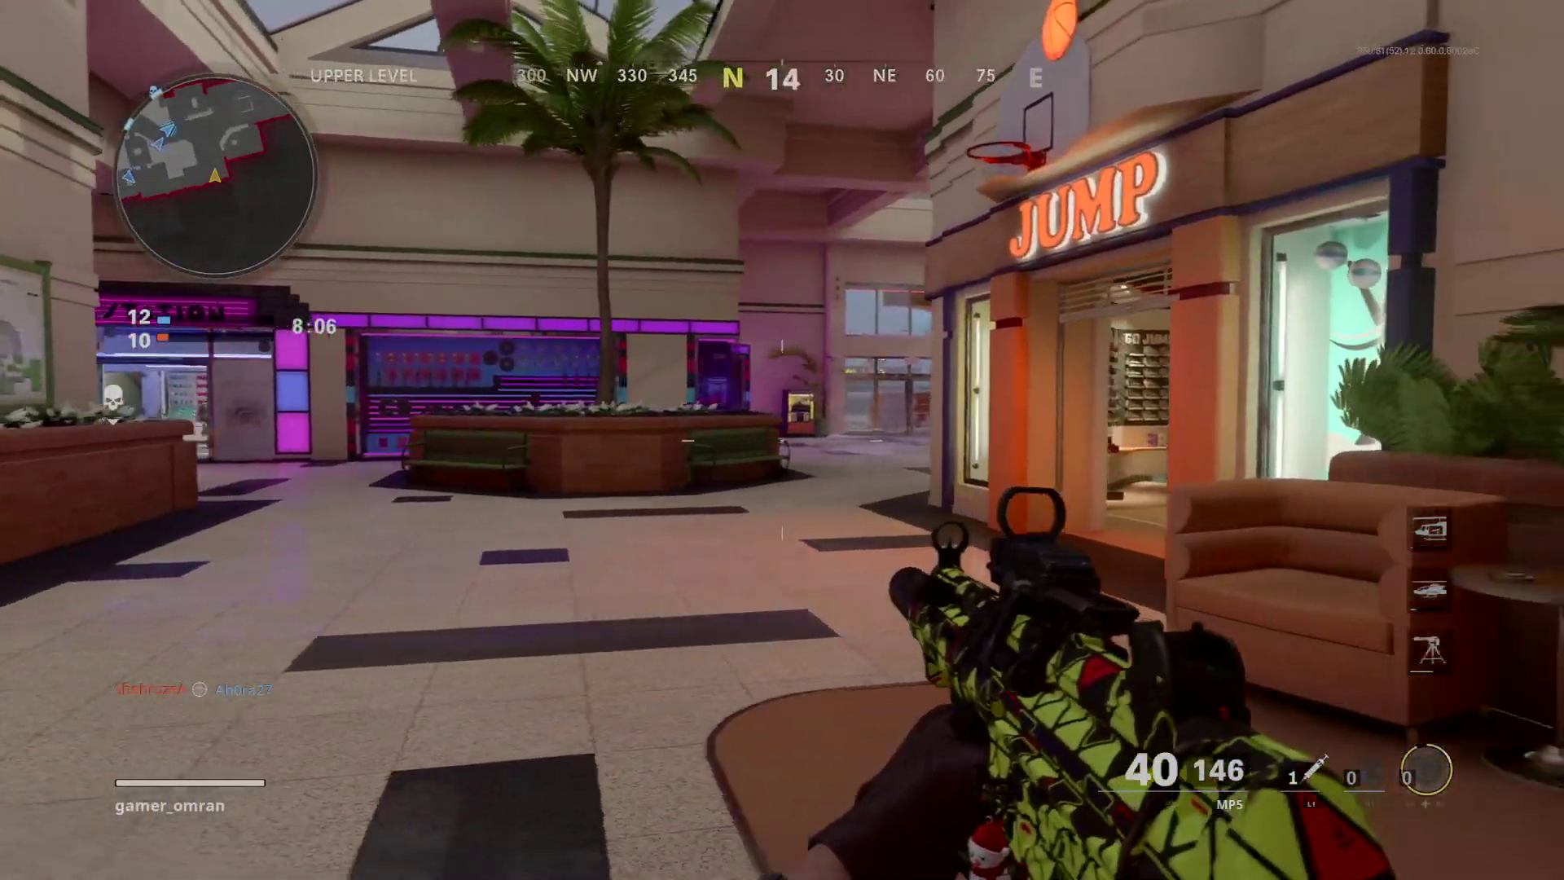
key("w")
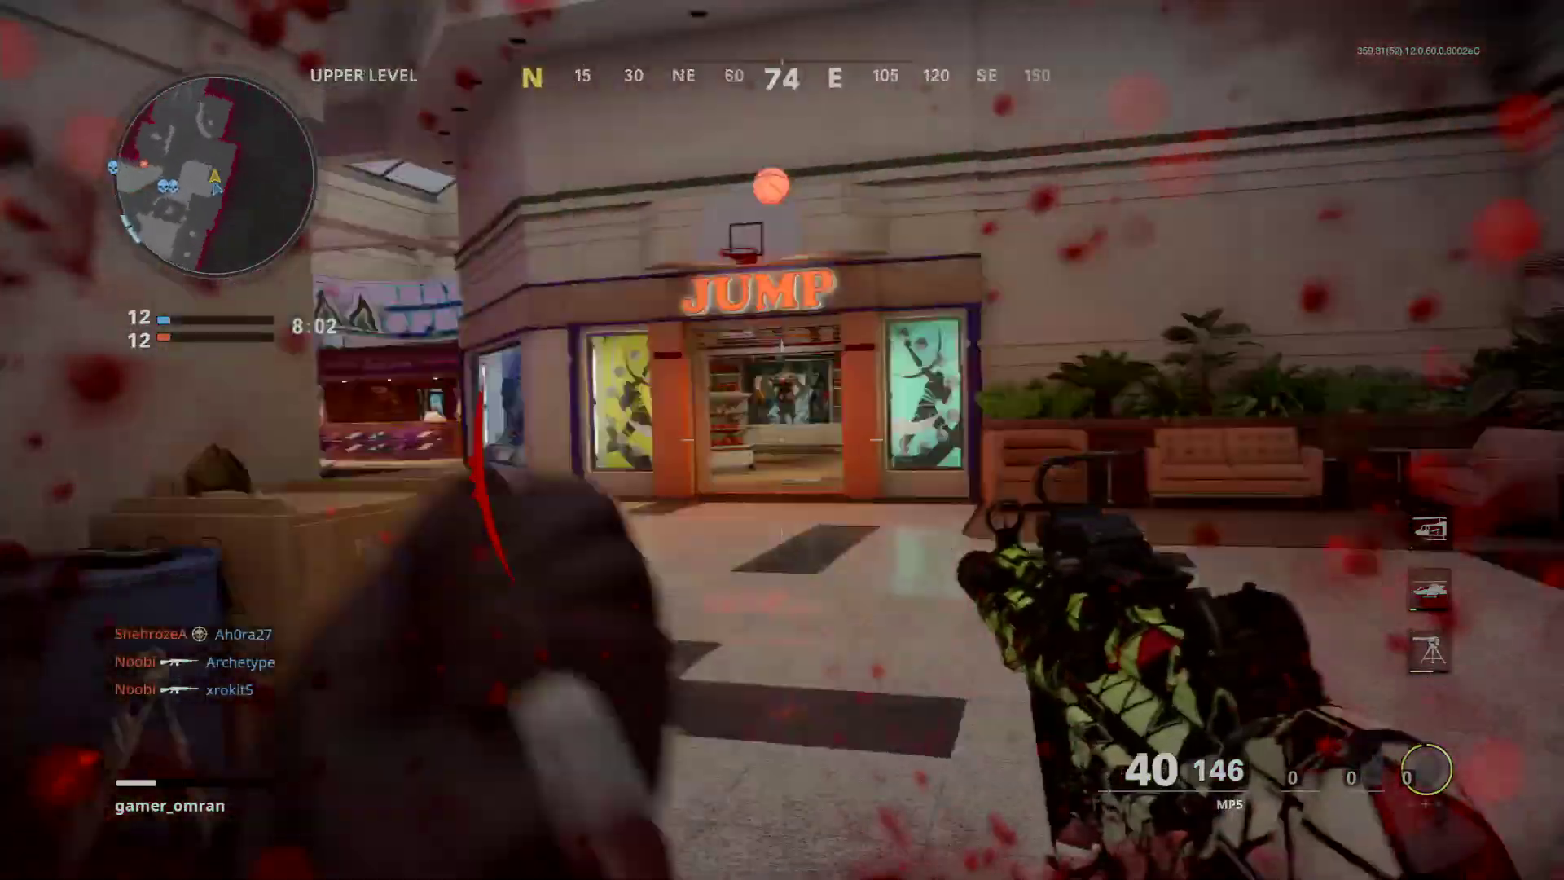
key("w")
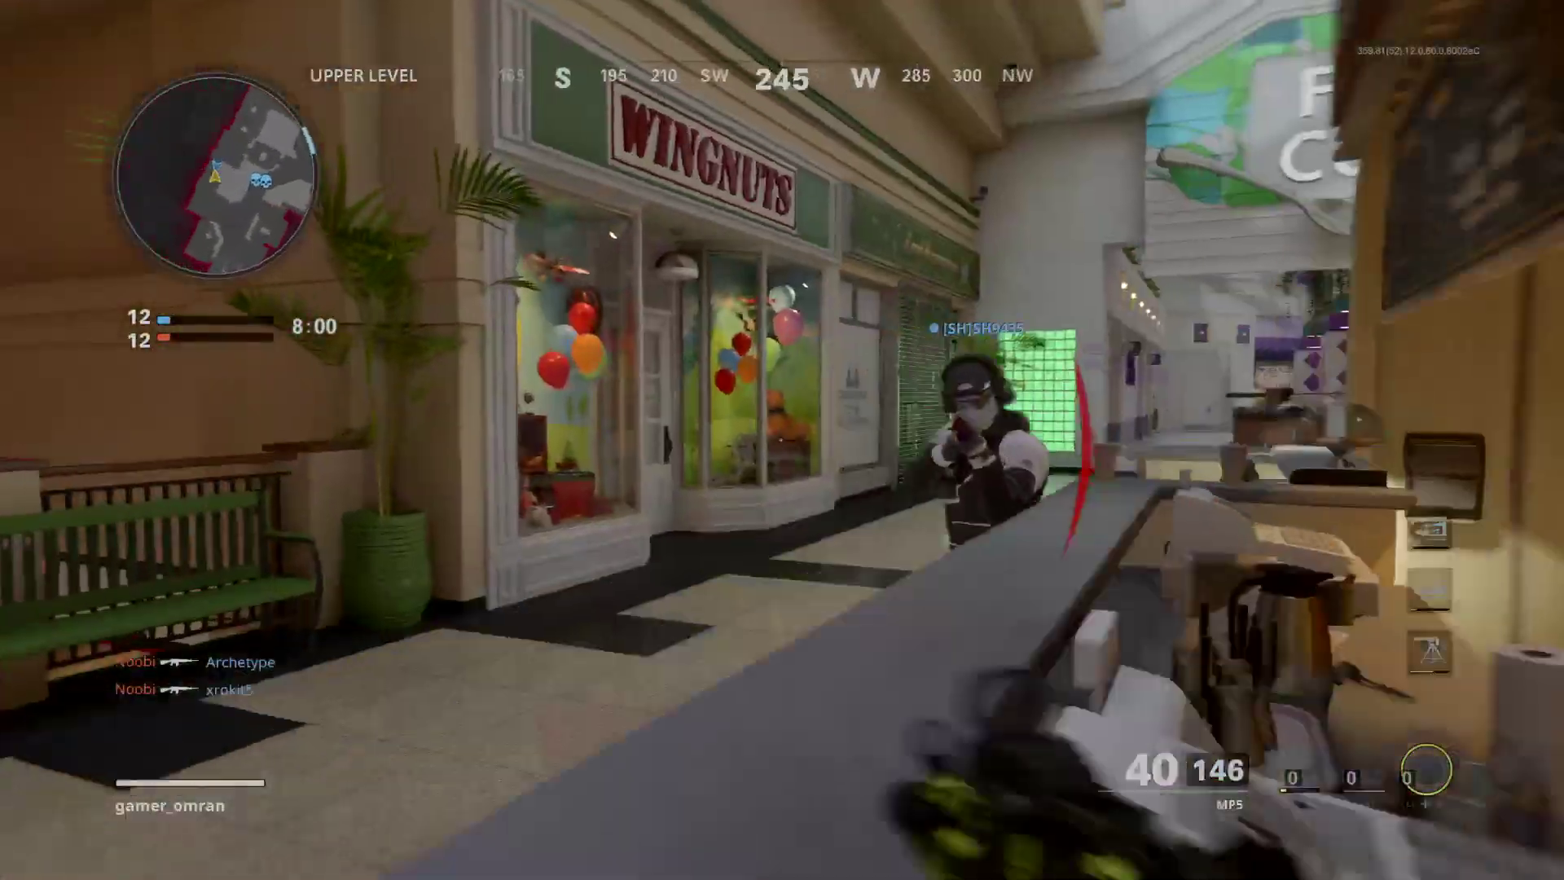
key("w")
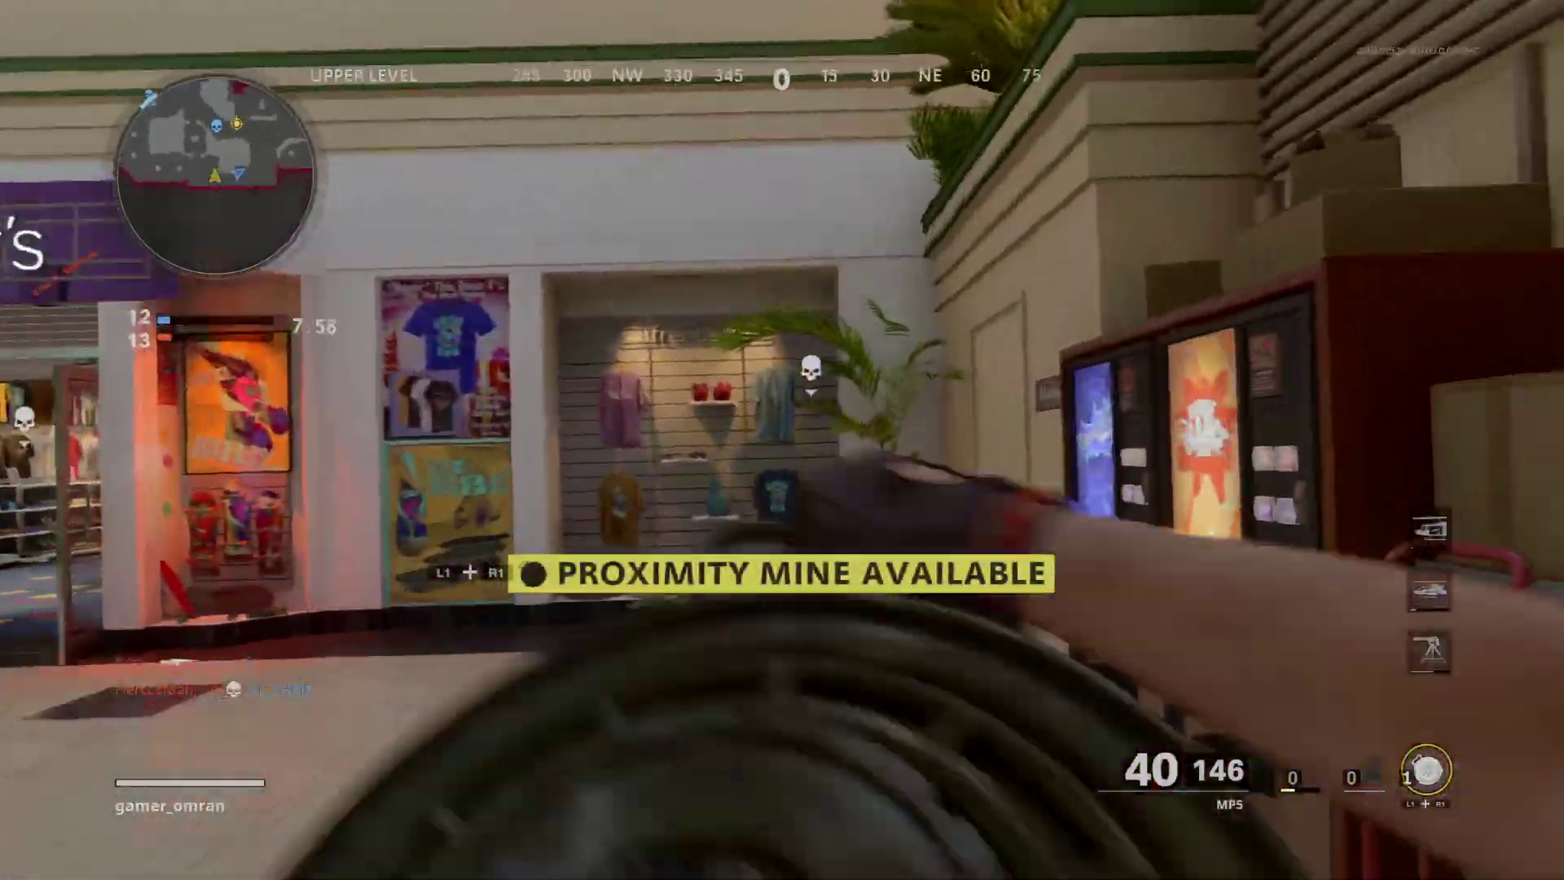
key("w")
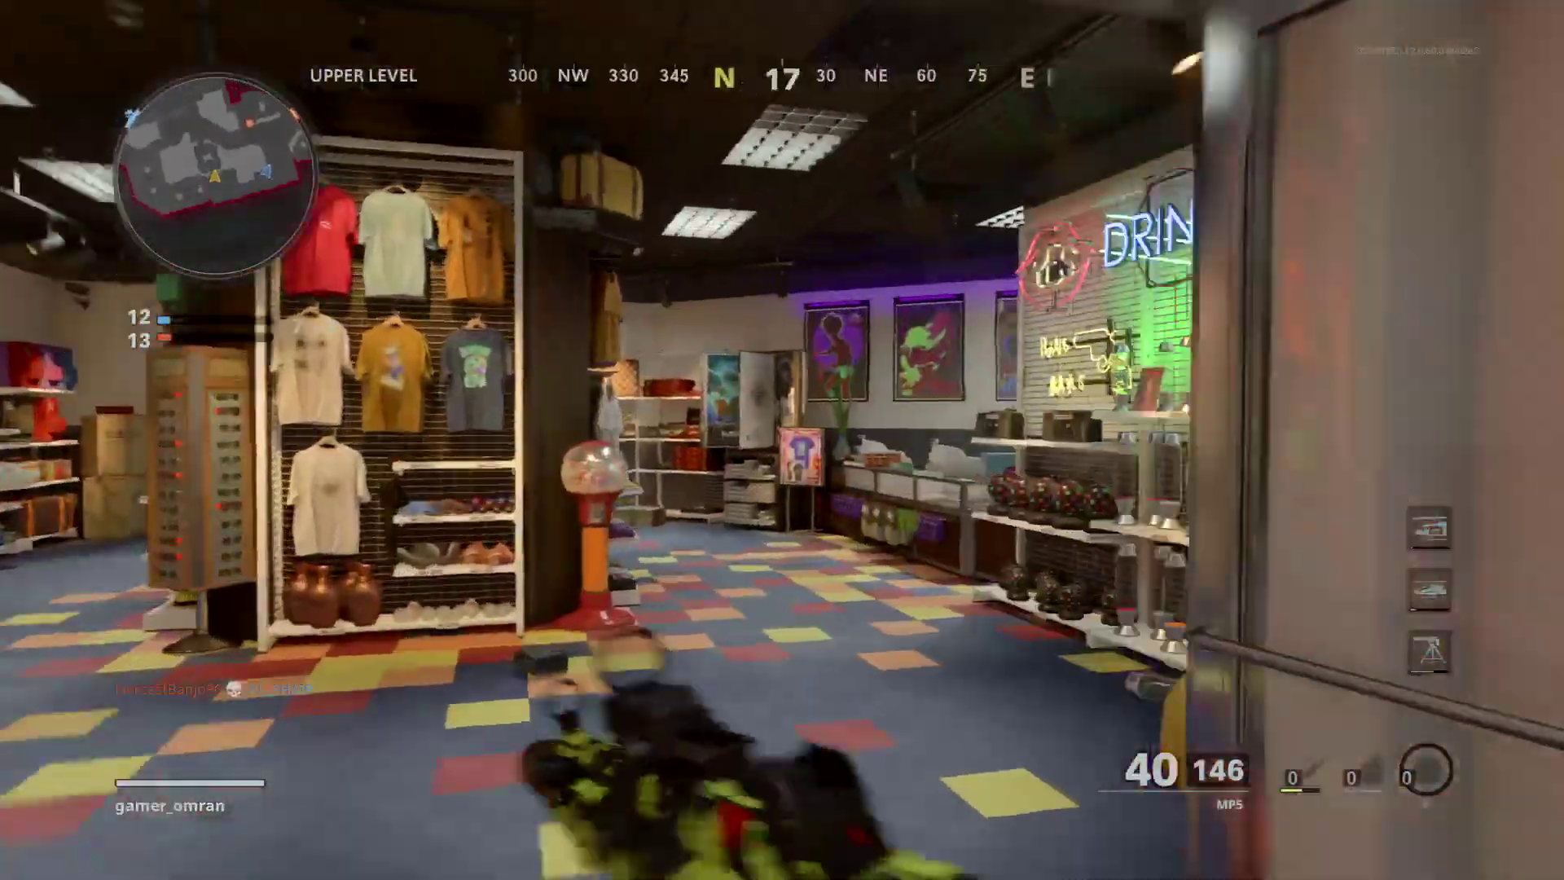
key("w")
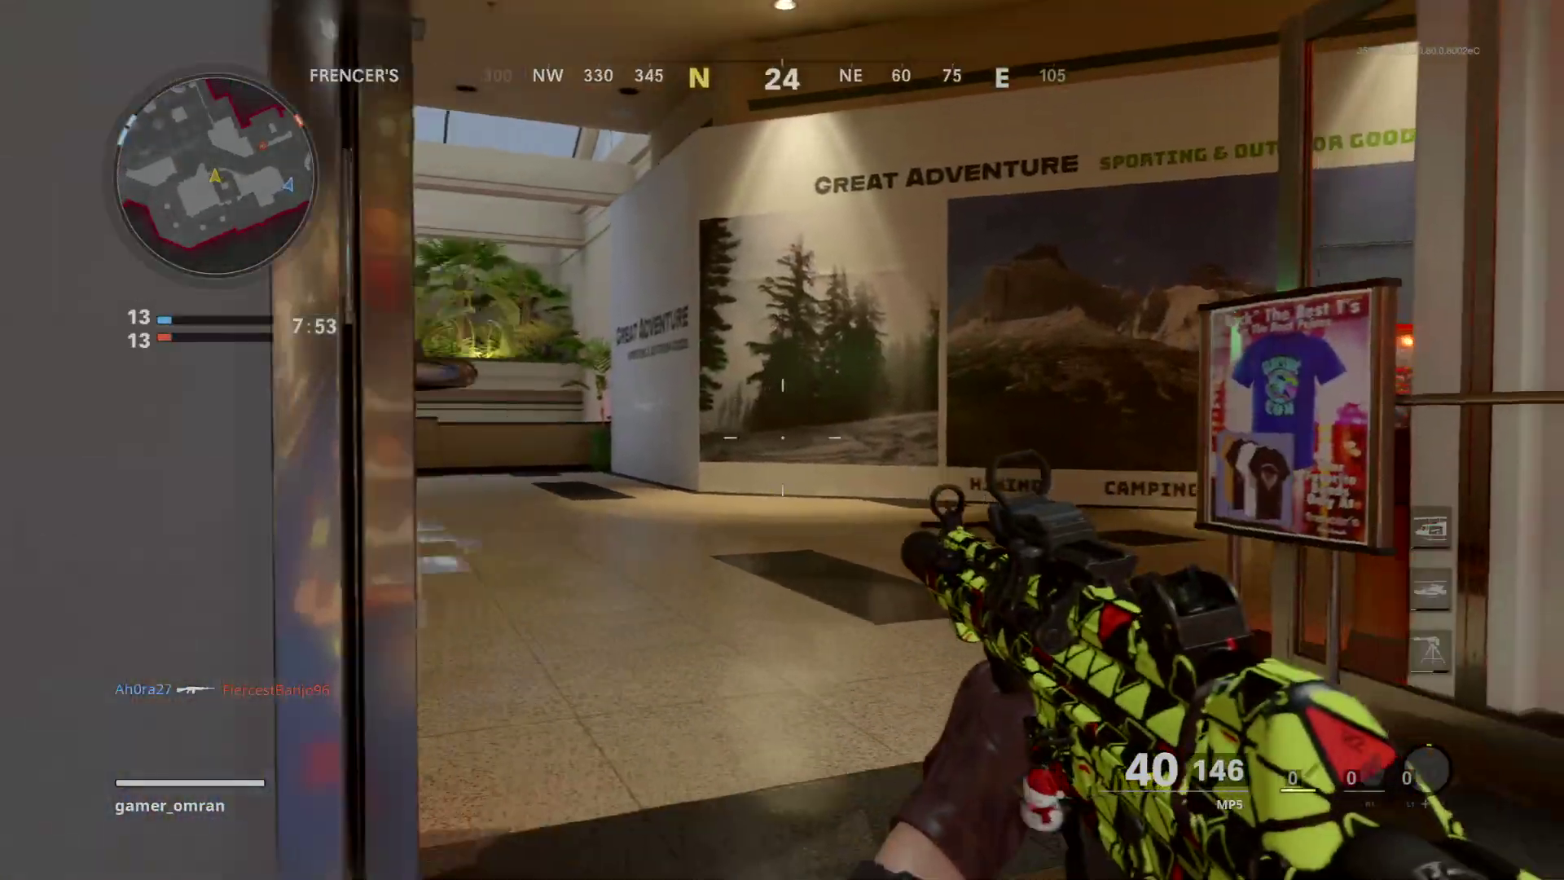
key("w")
right_click(781, 440)
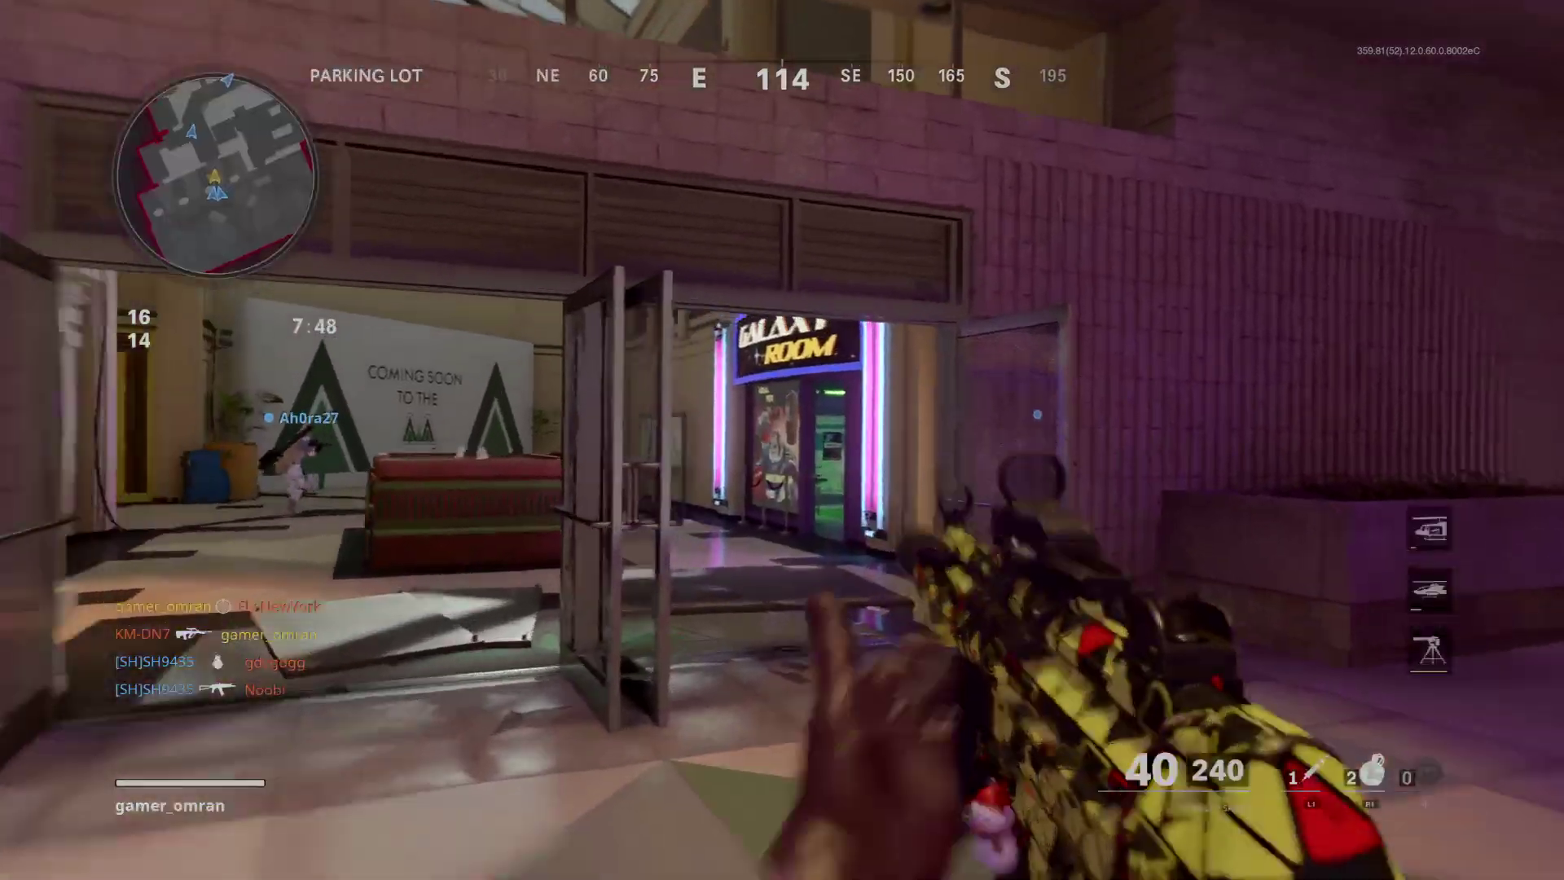
key("w")
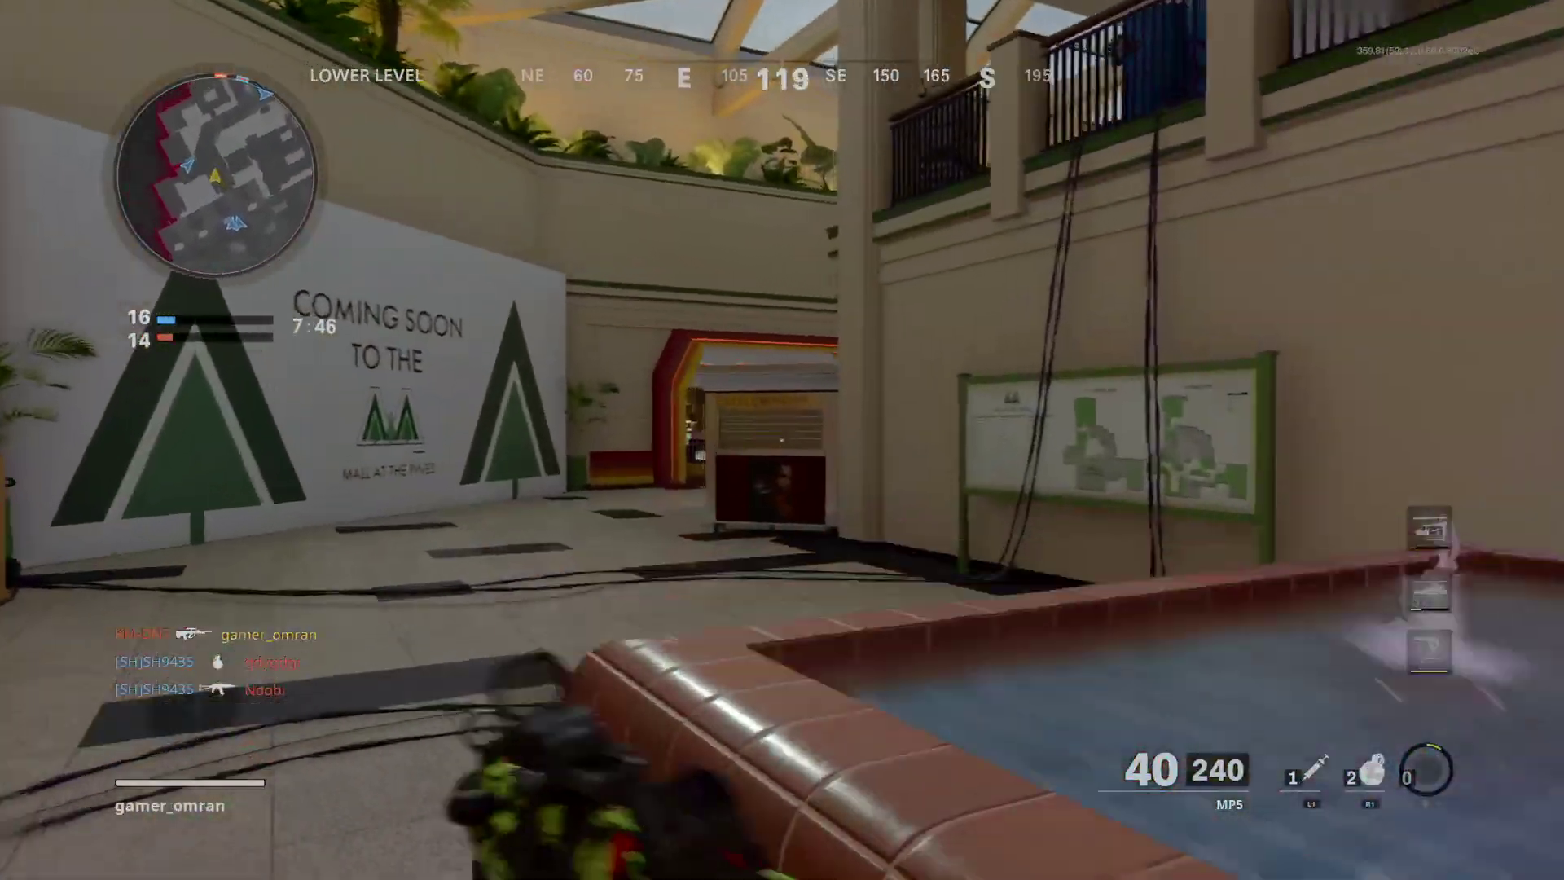
key("w")
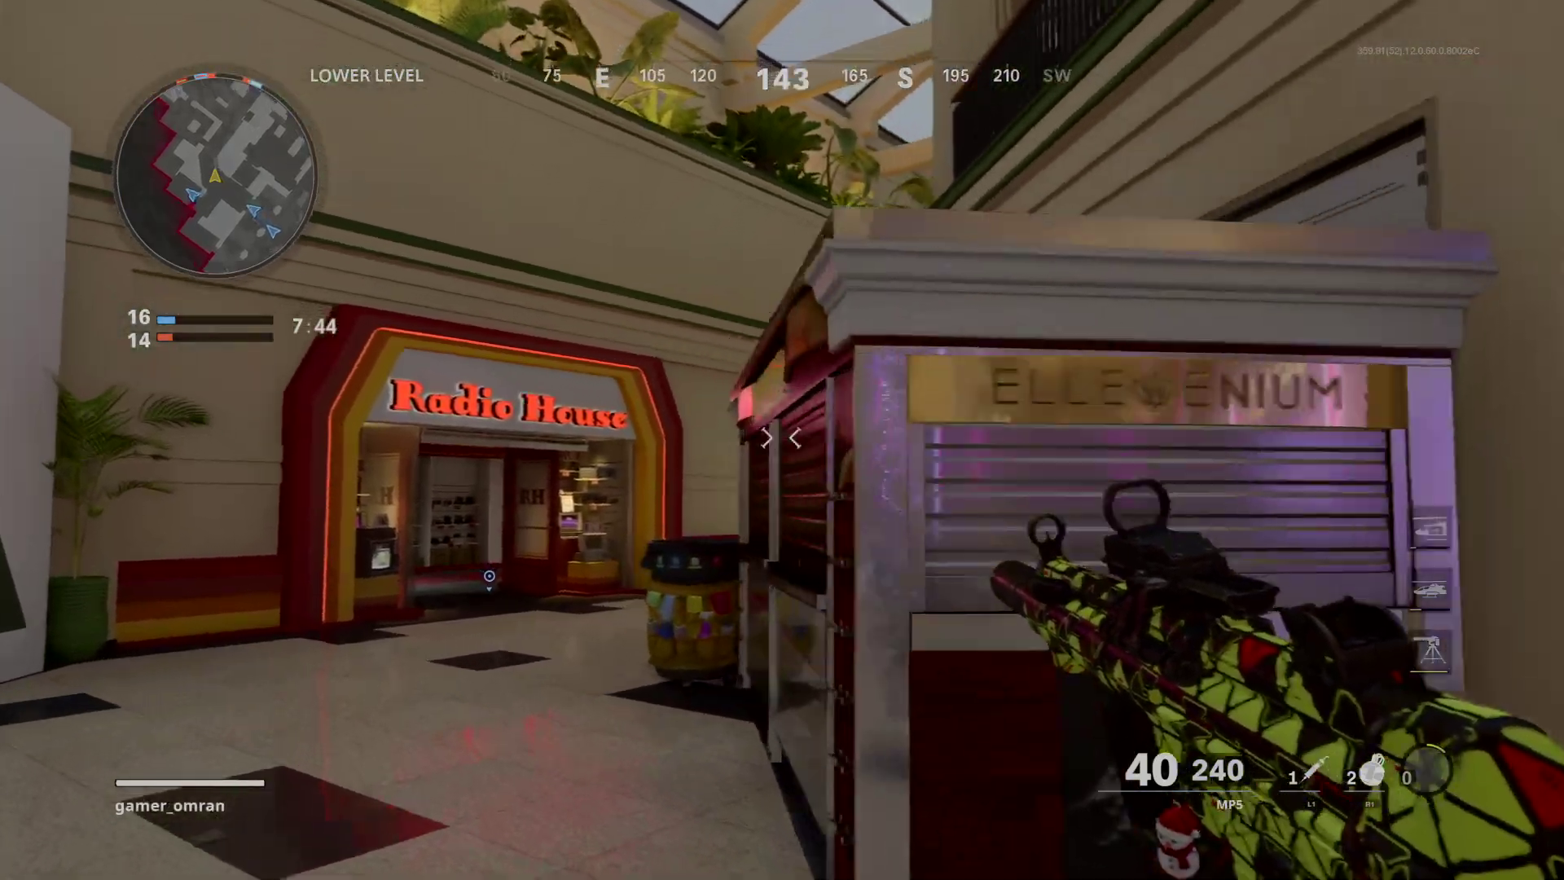
key("v")
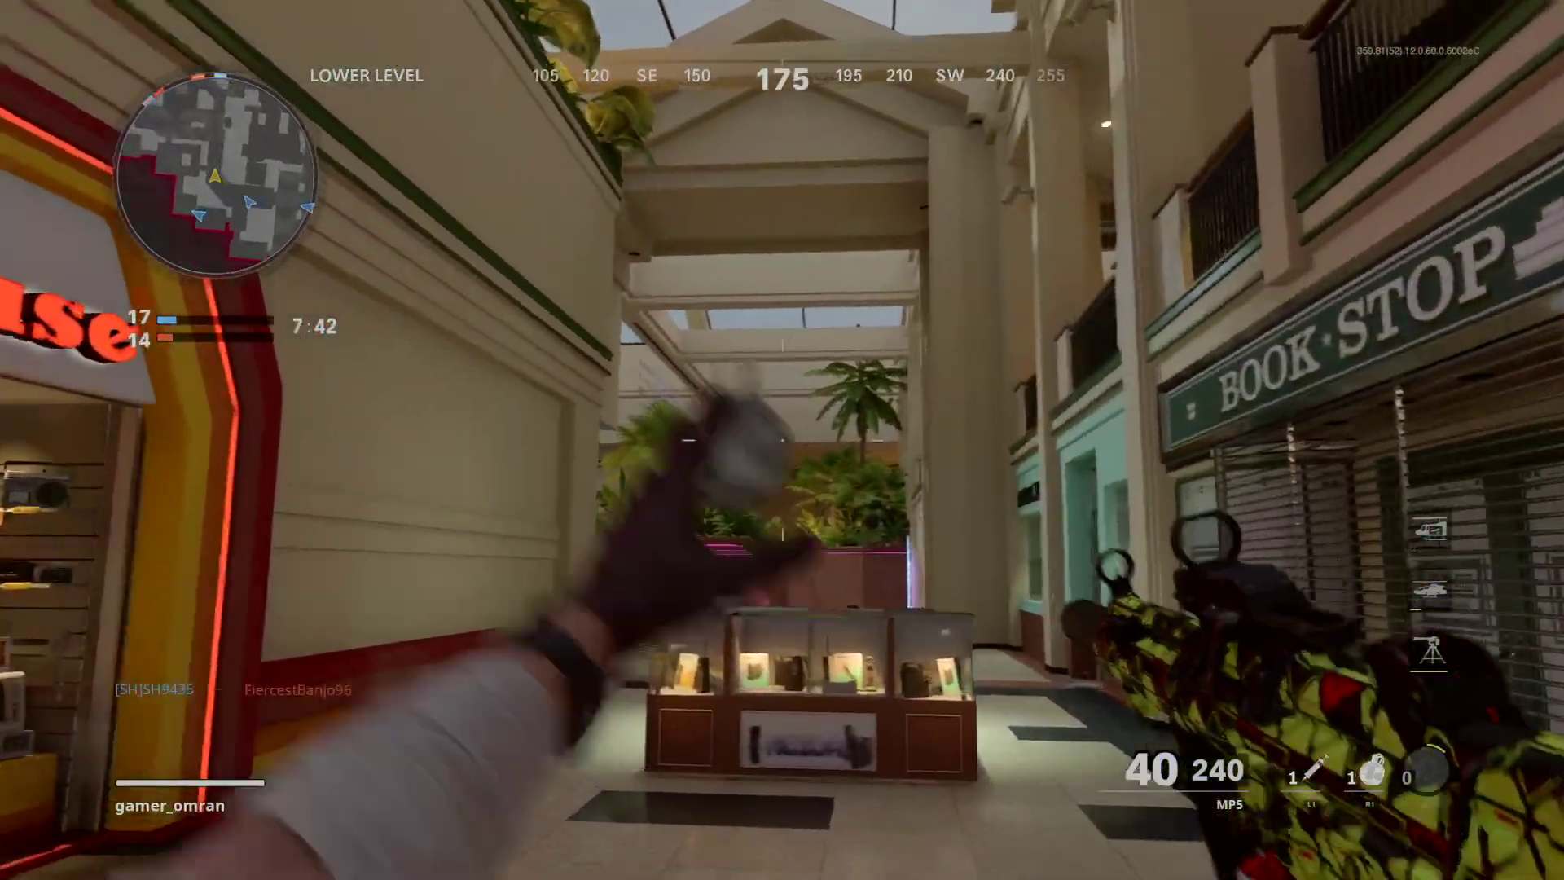
key("w")
key("w")
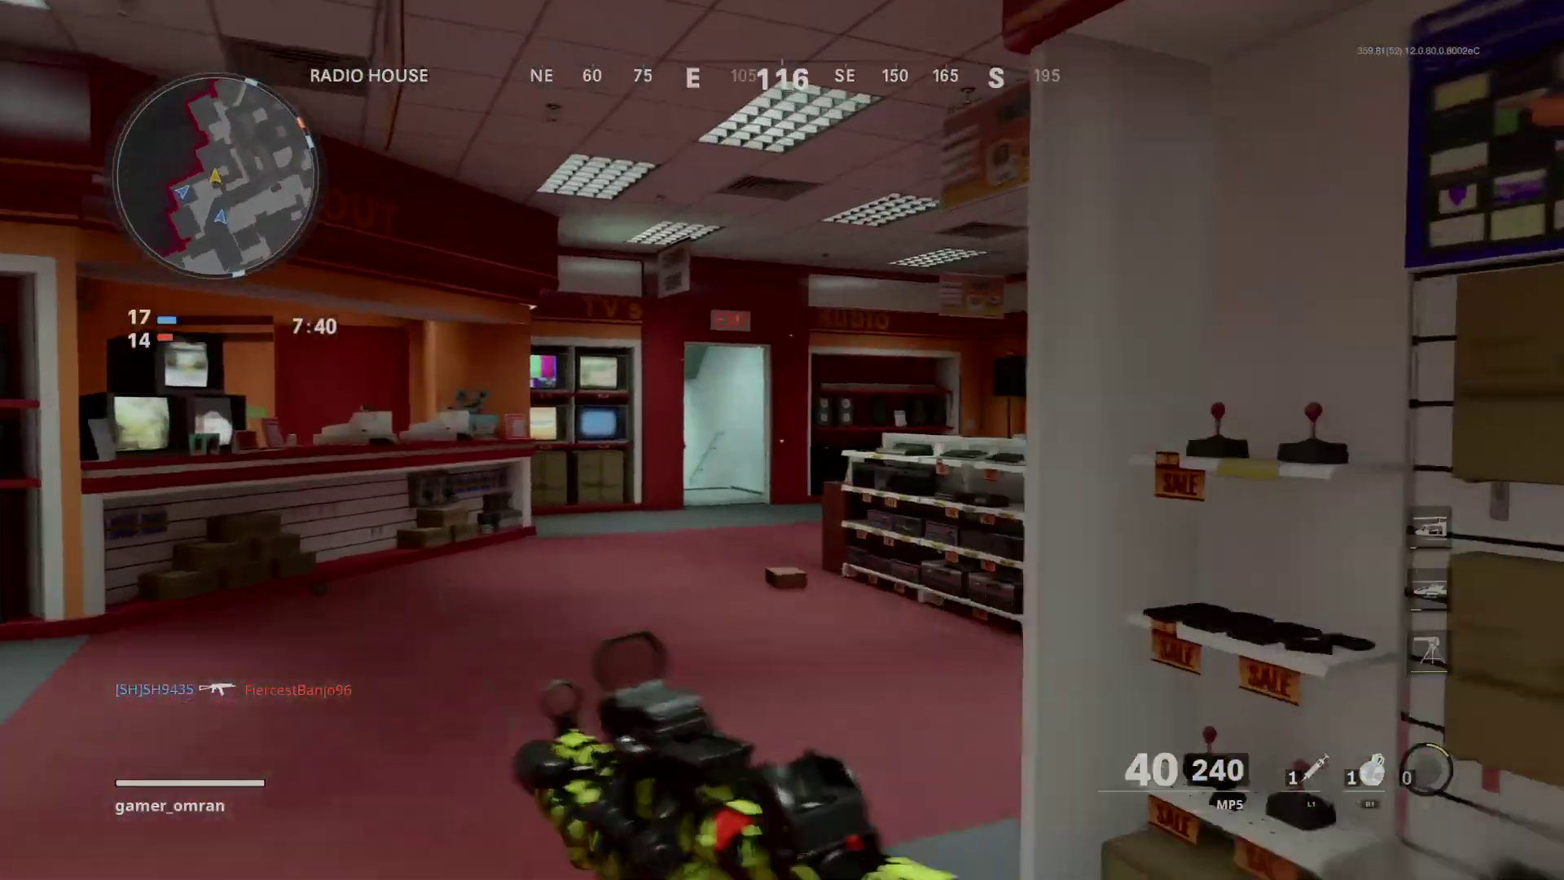
key("w")
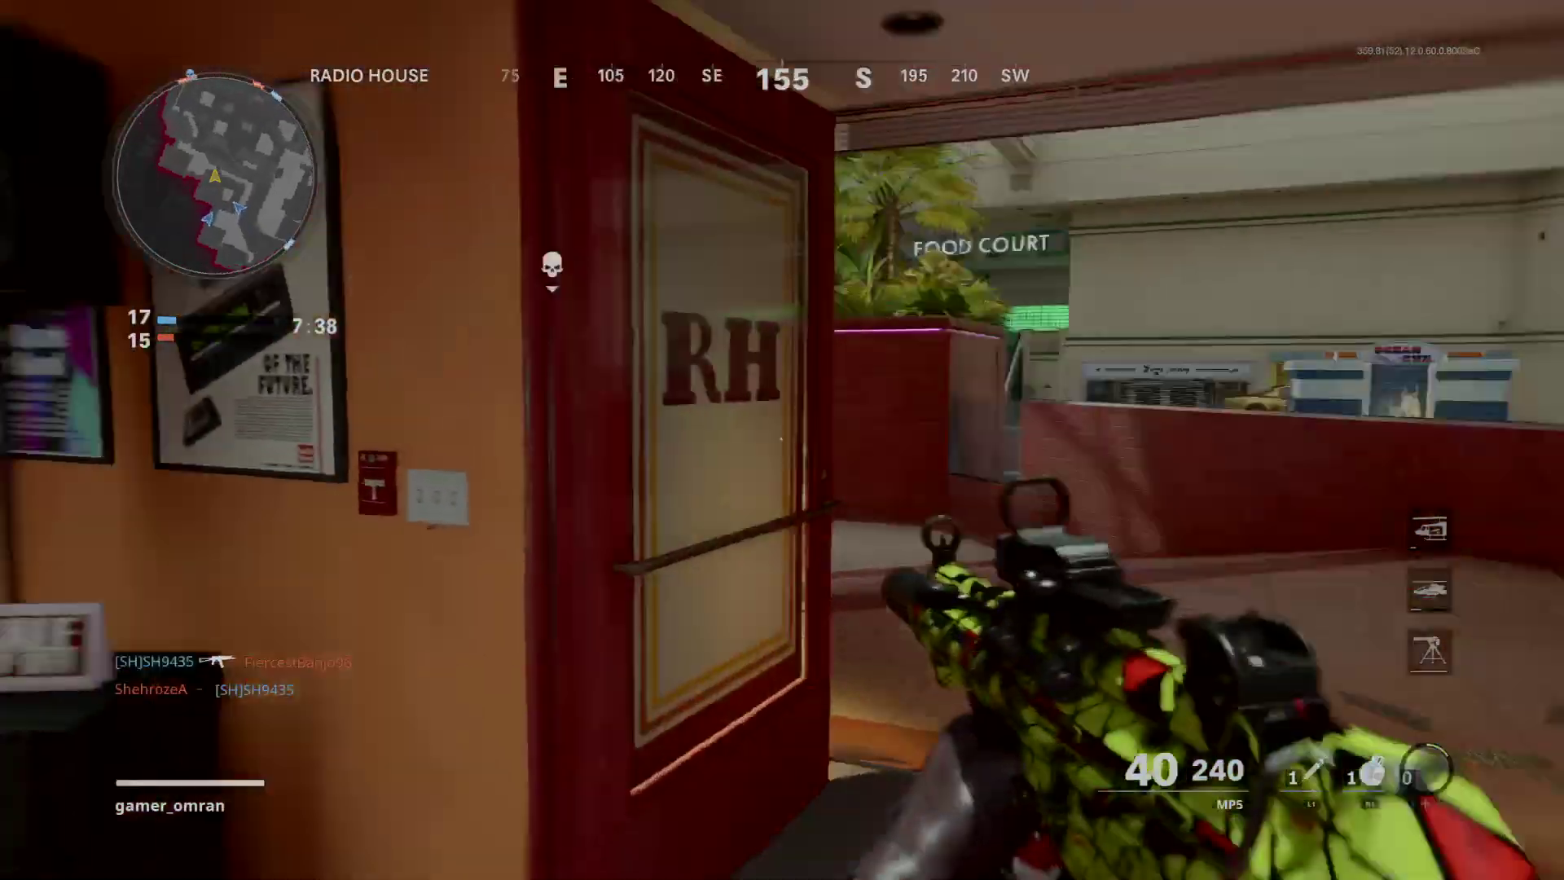
right_click(782, 440)
left_click(782, 440)
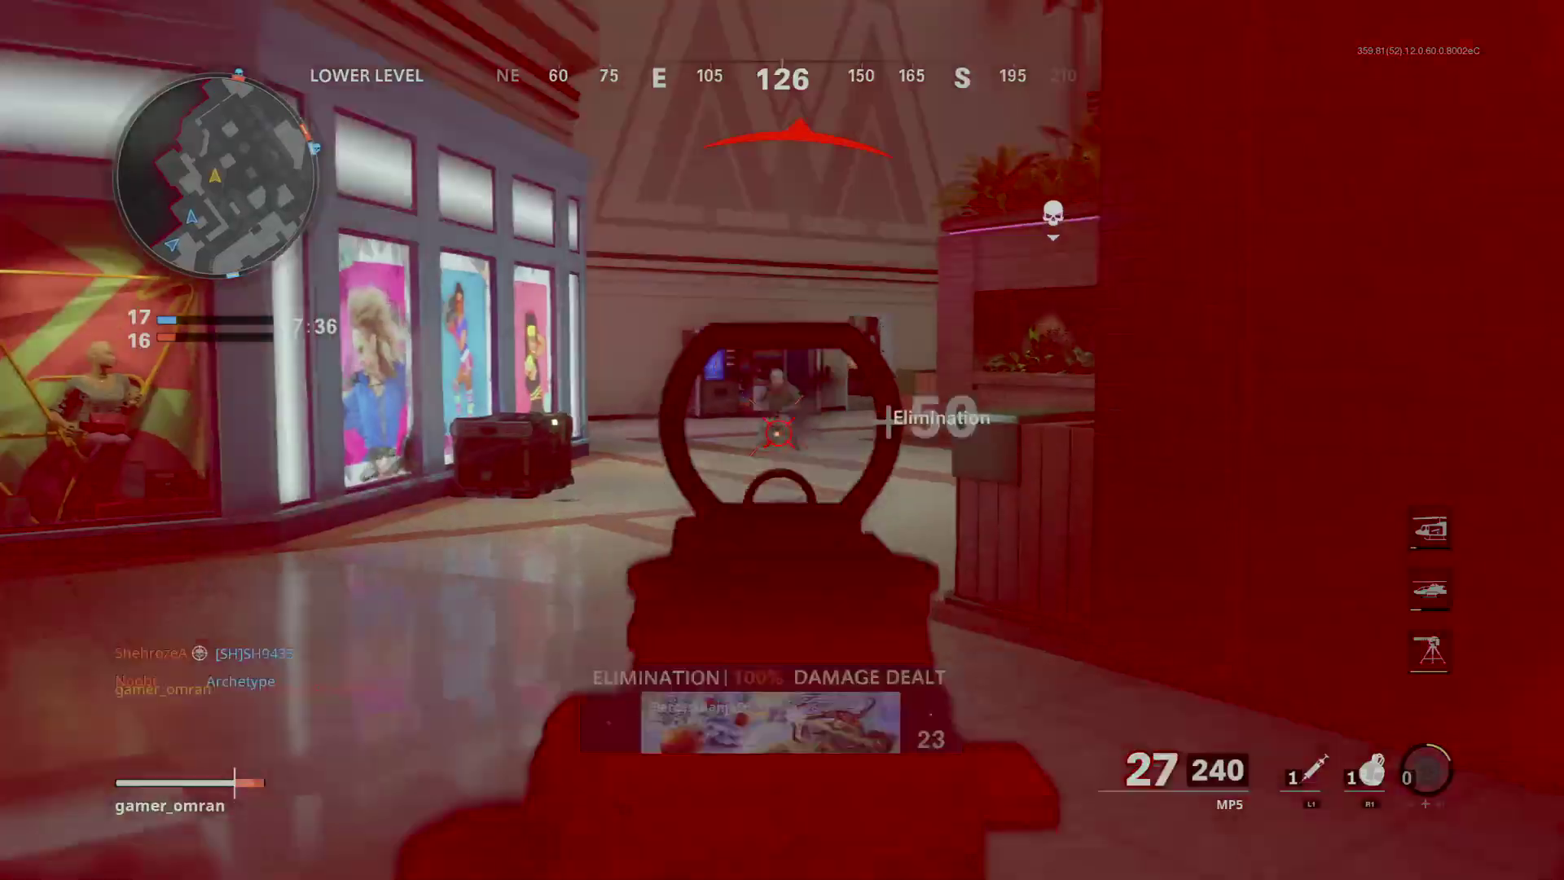
key("w")
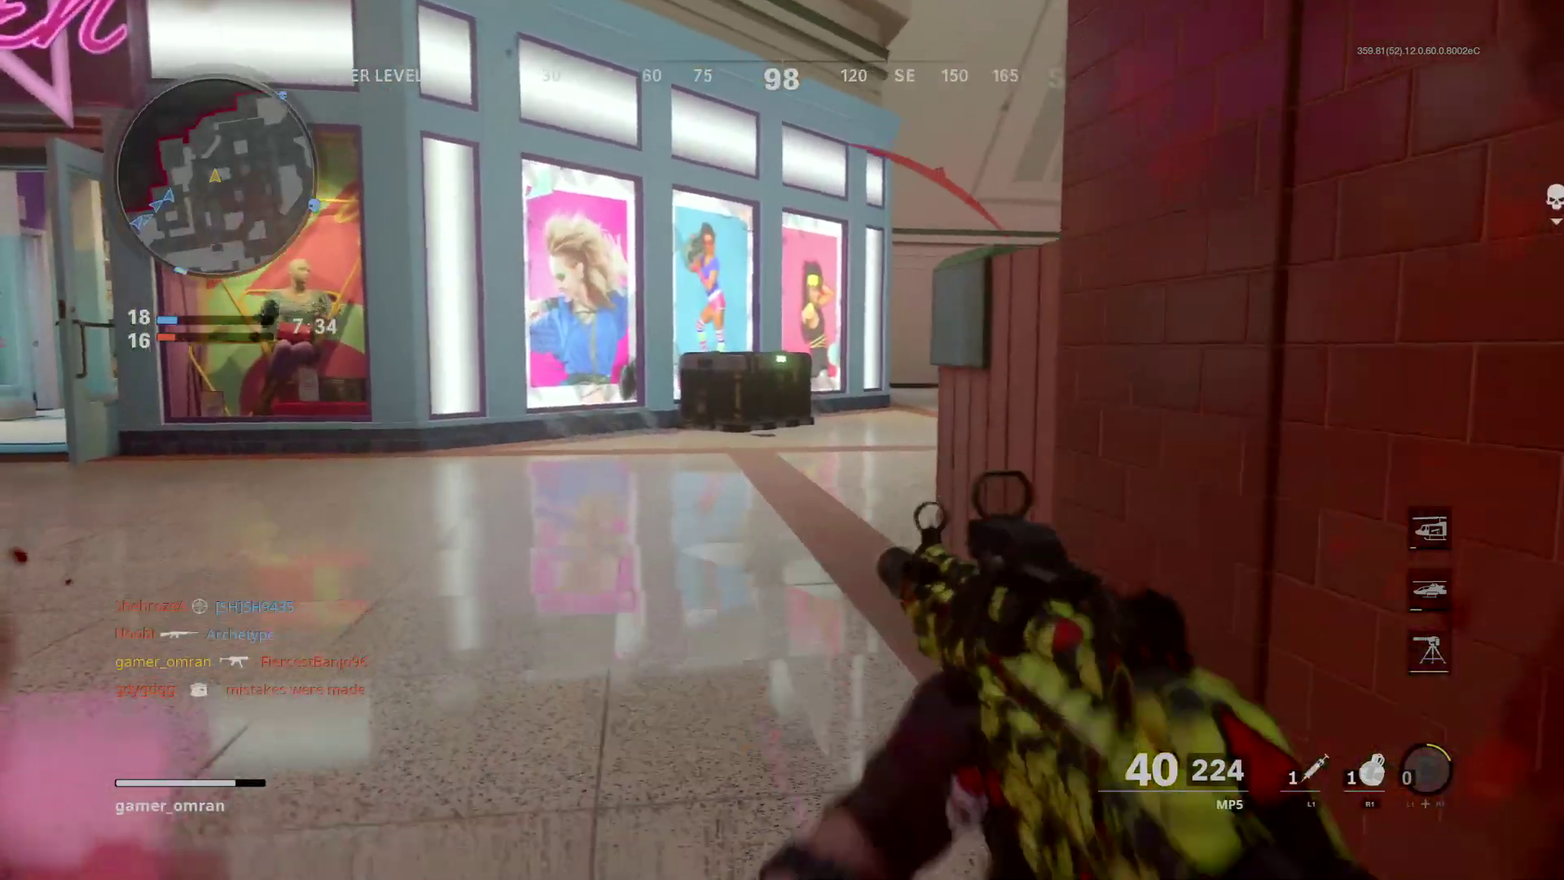
key("g")
key("w")
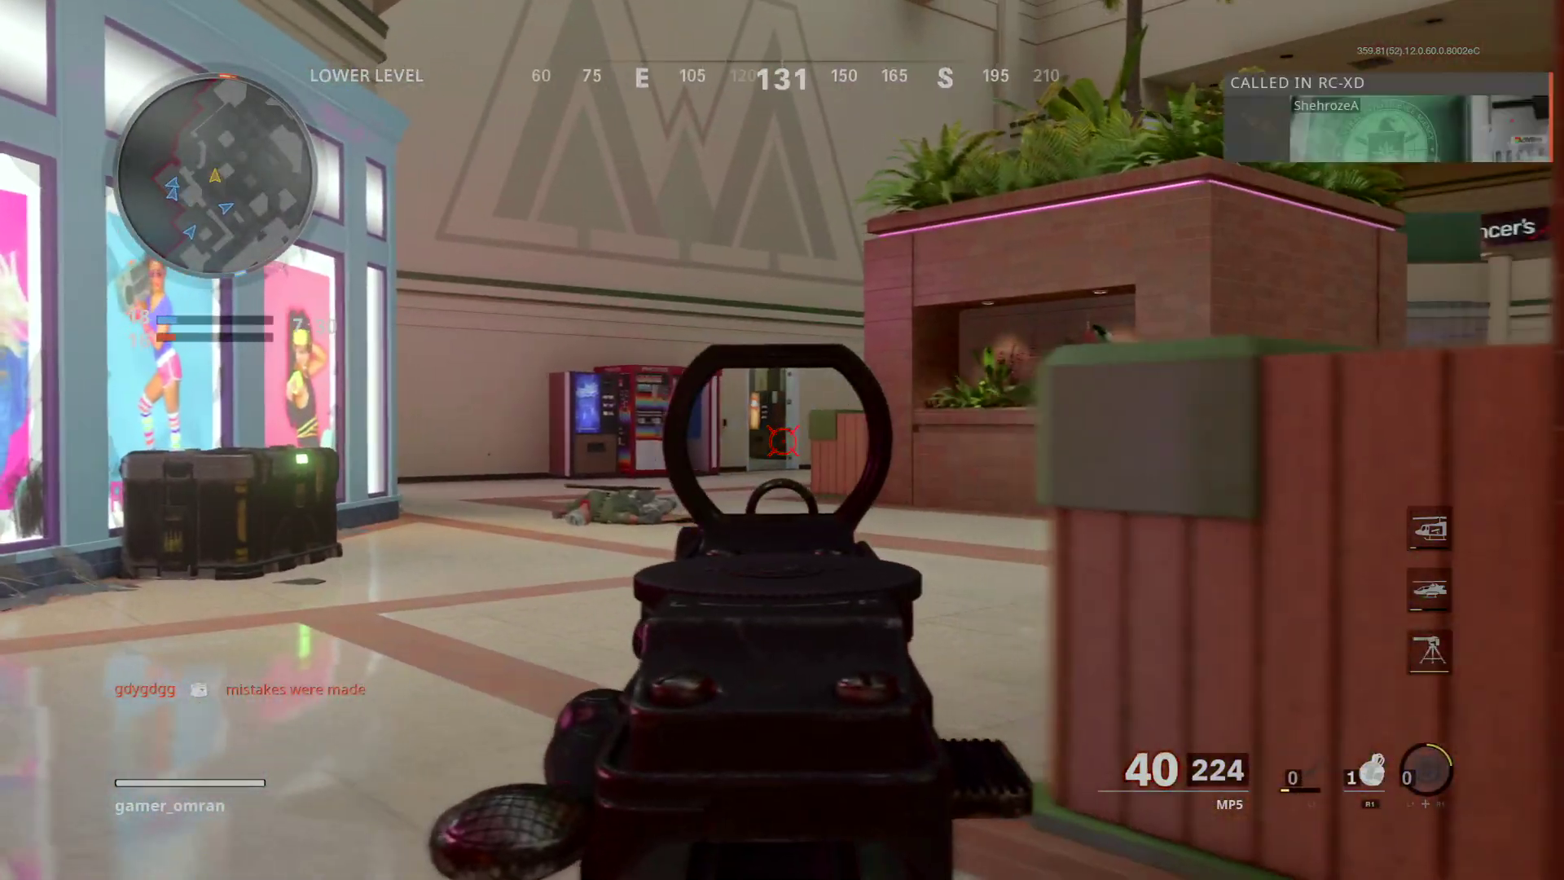
key("w")
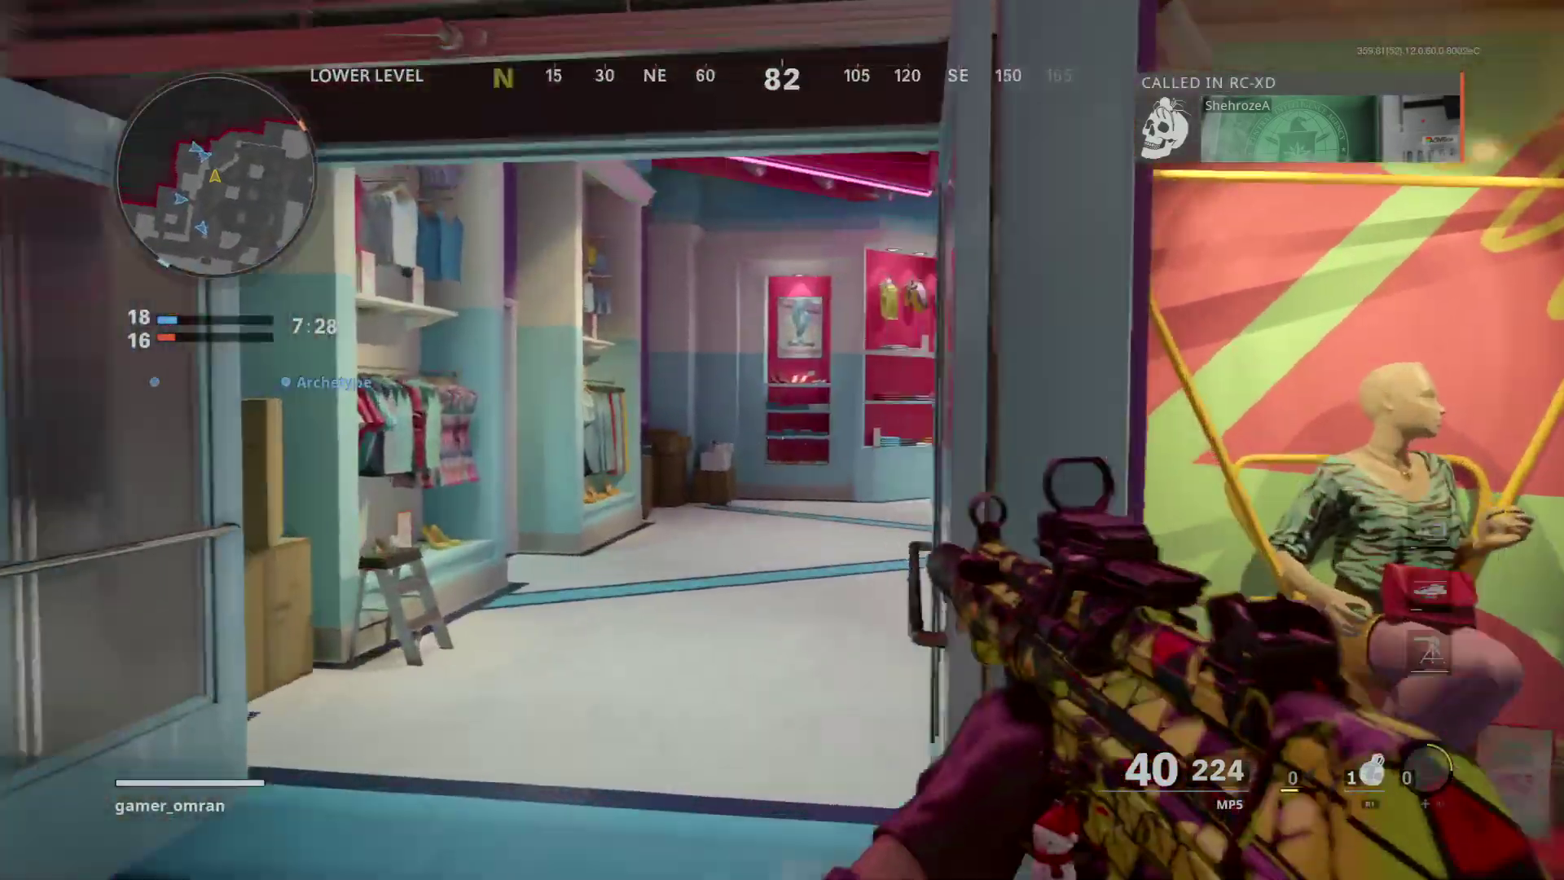
key("w")
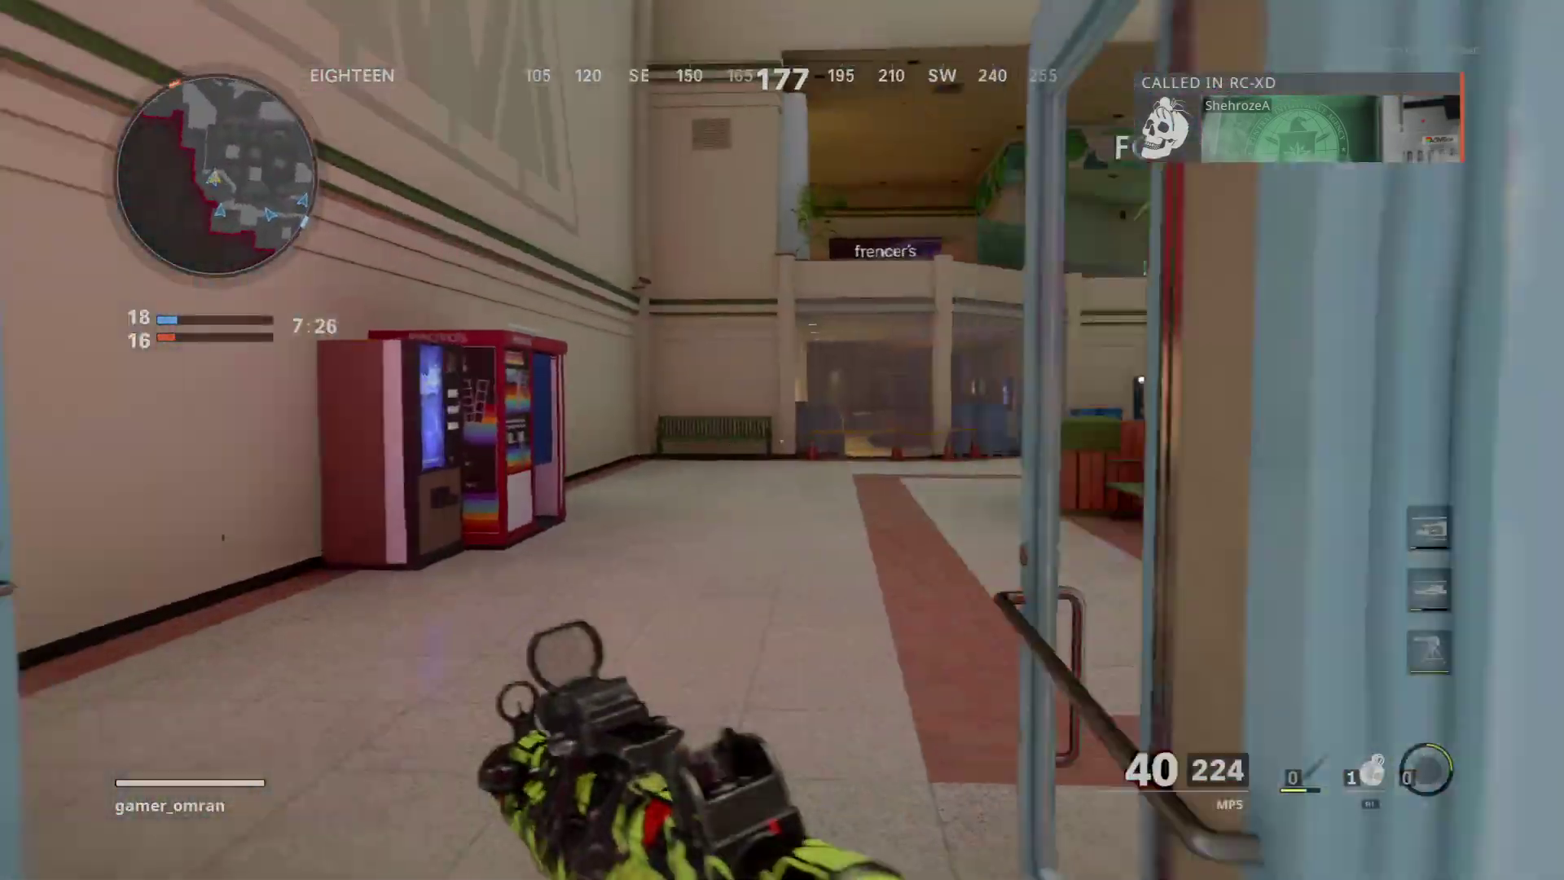
key("shift+w")
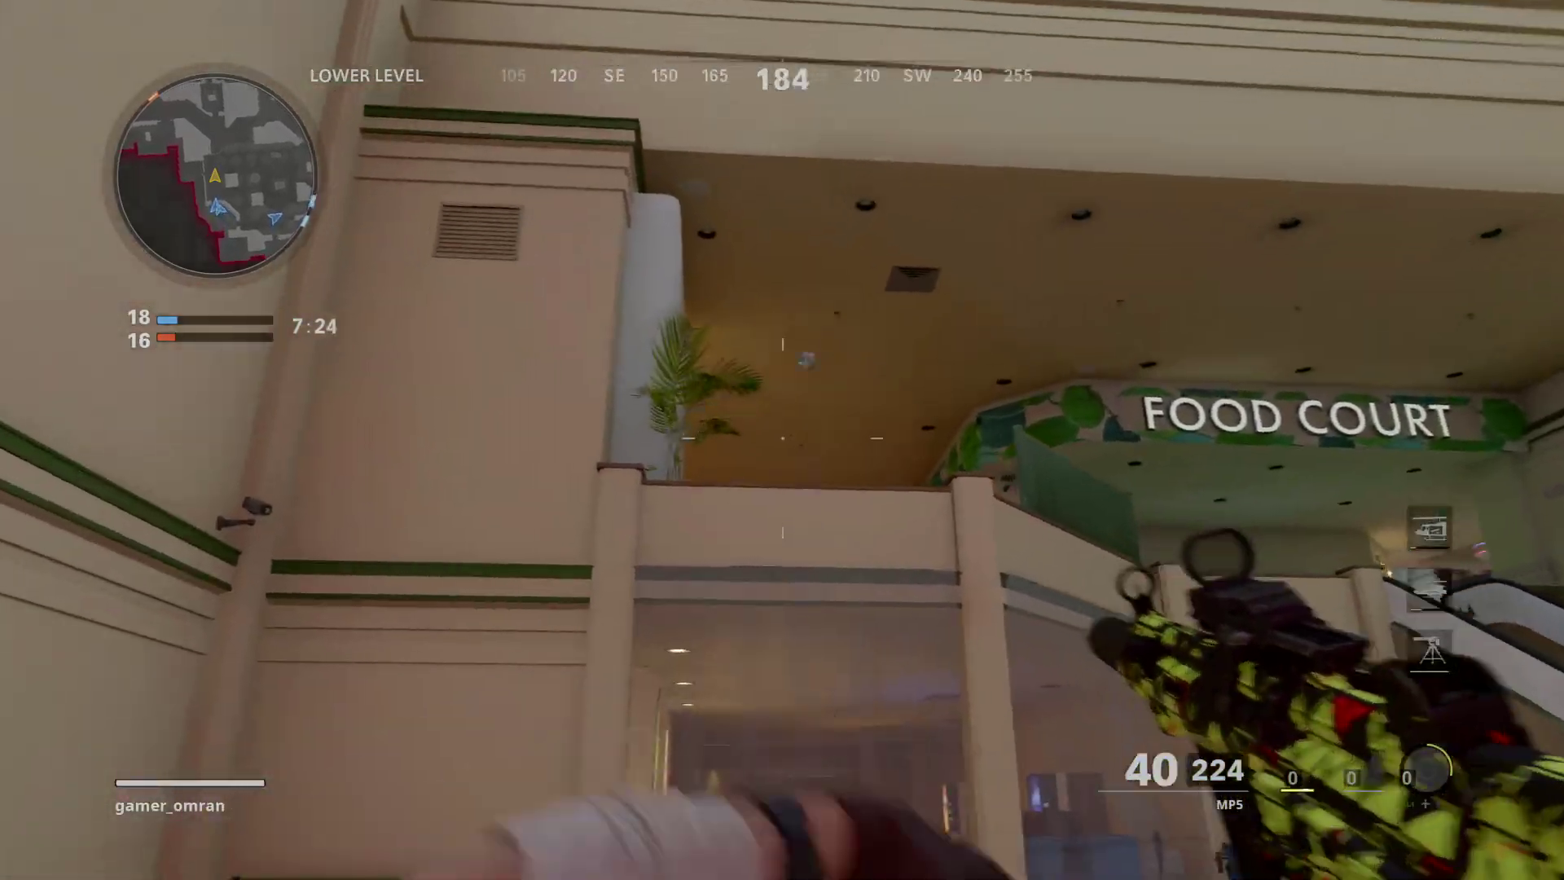
key("shift+w")
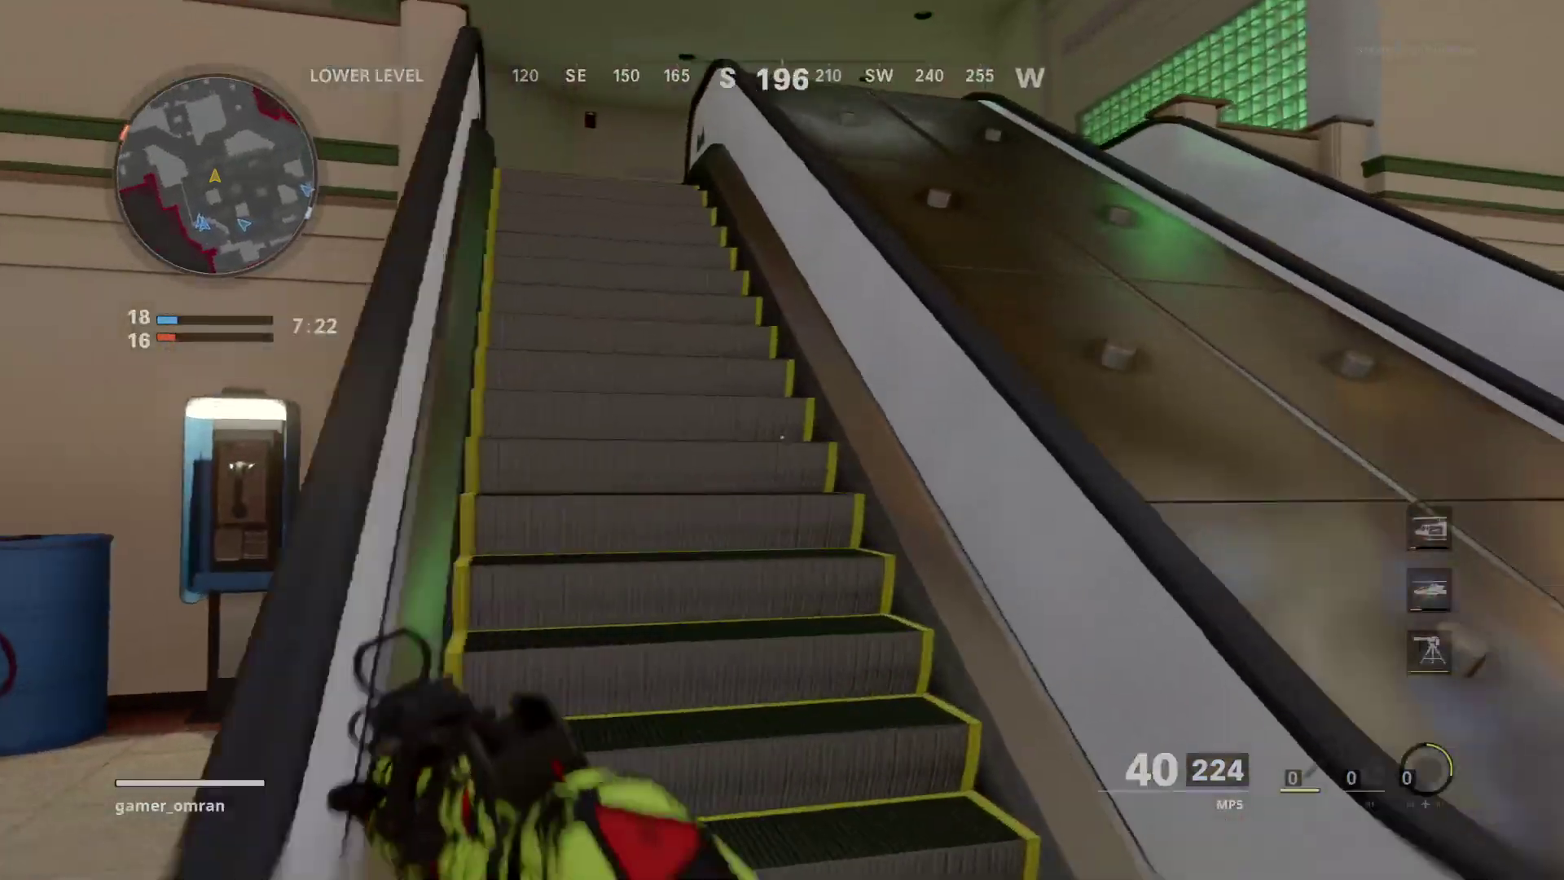
key("w")
right_click(782, 440)
left_click(782, 440)
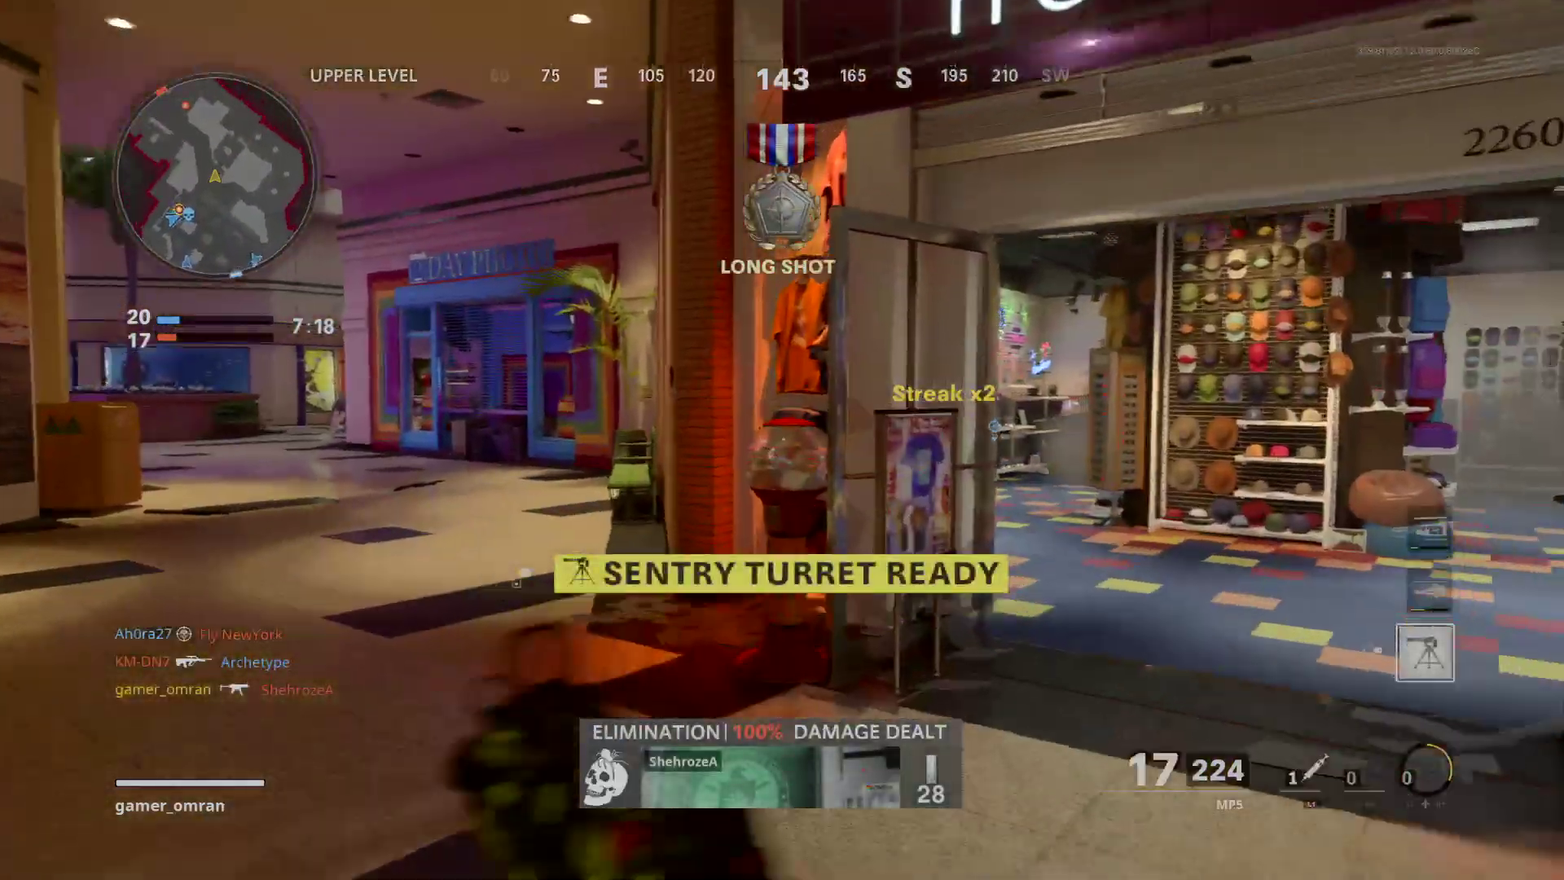
key("4")
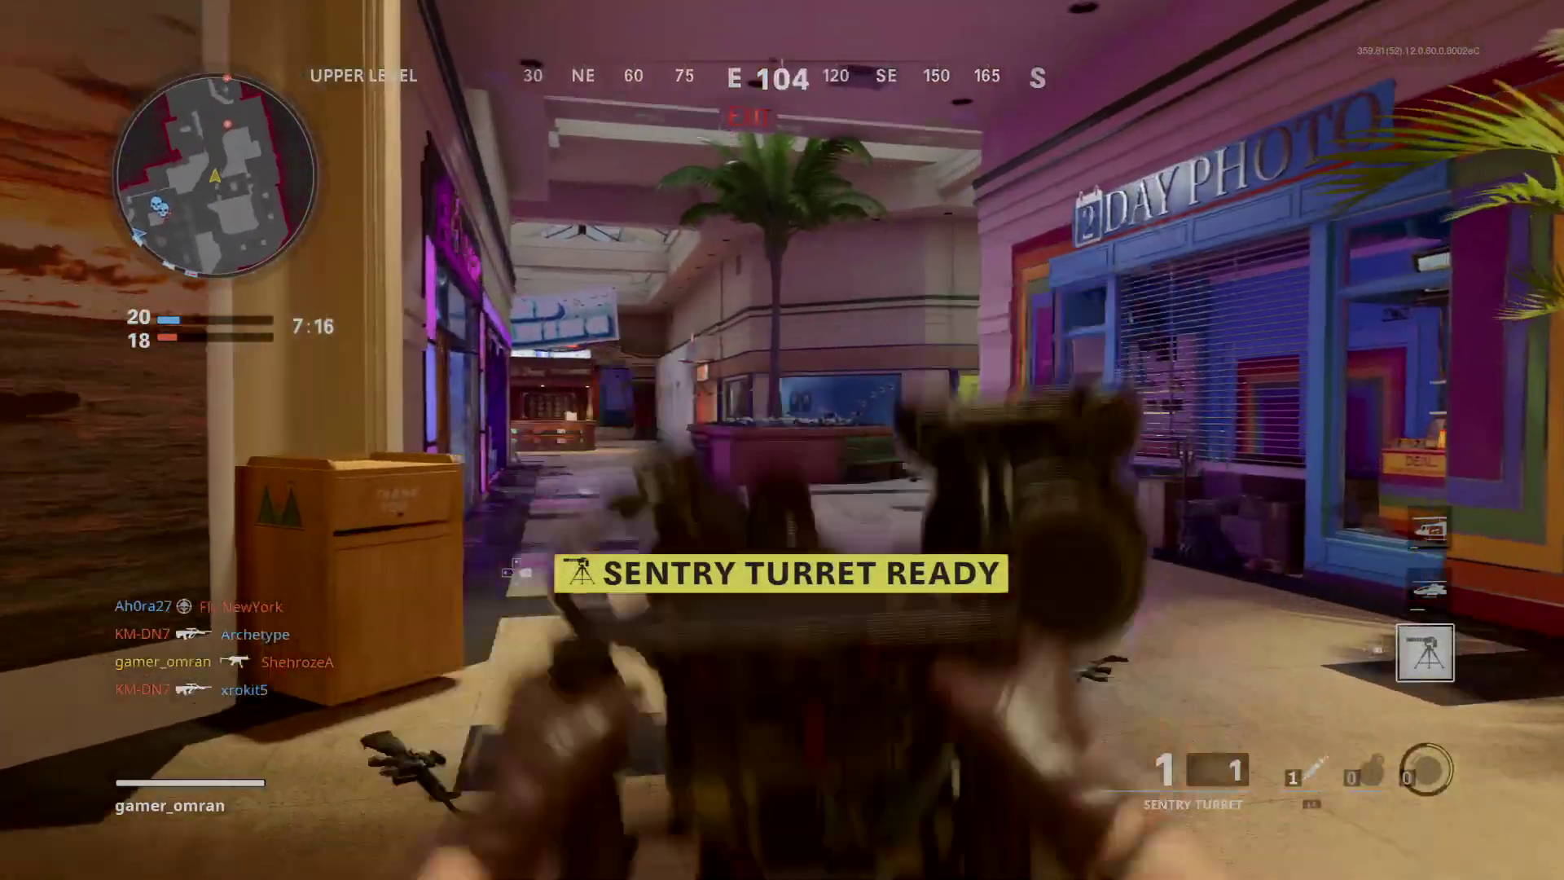
left_click(782, 440)
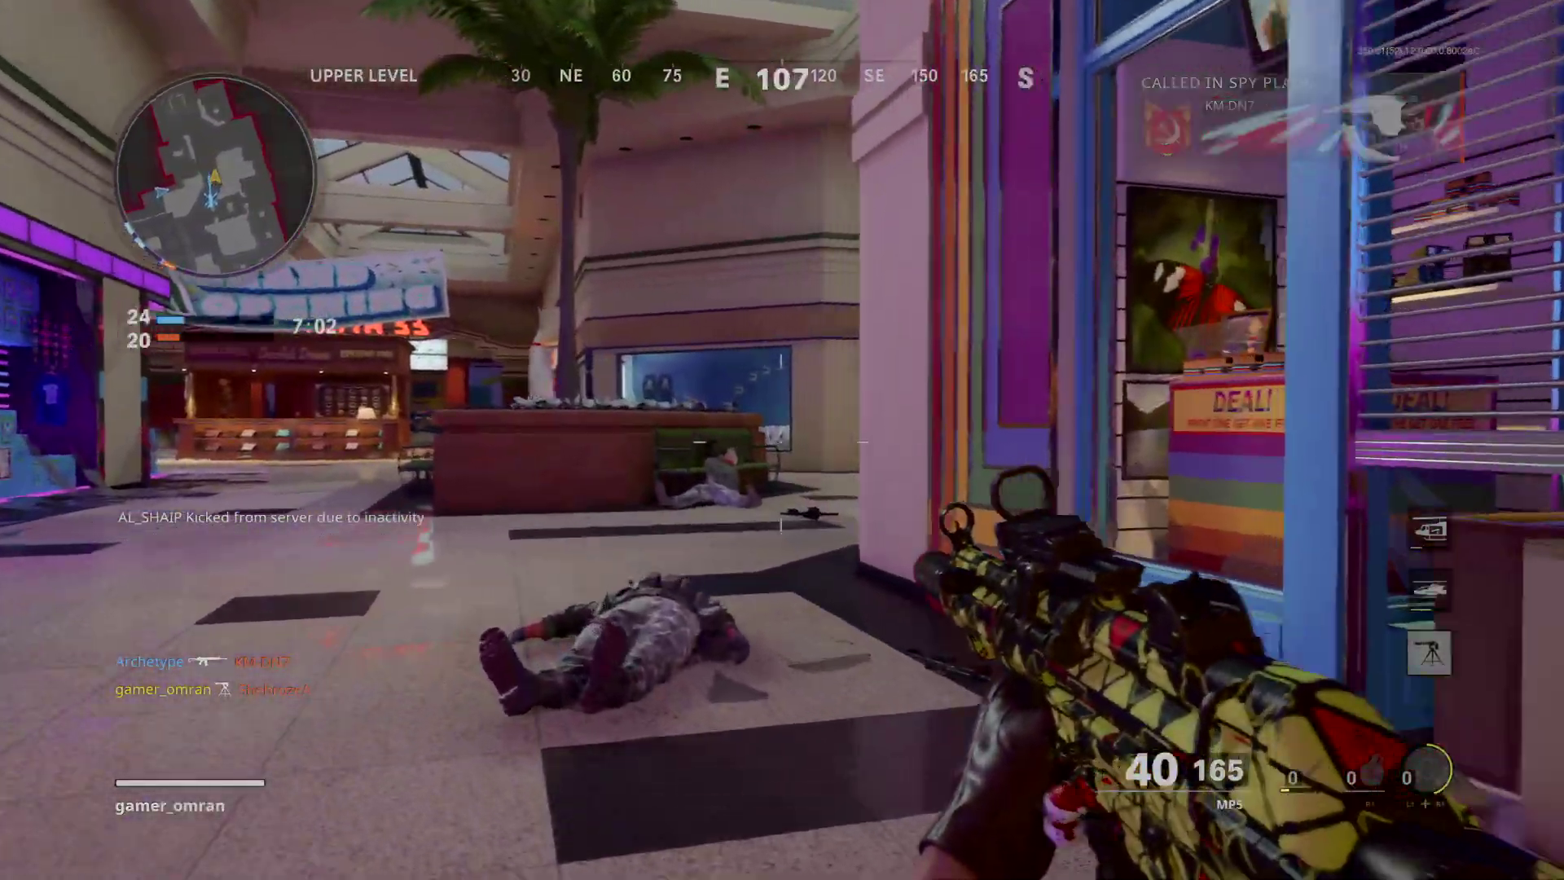
key("w")
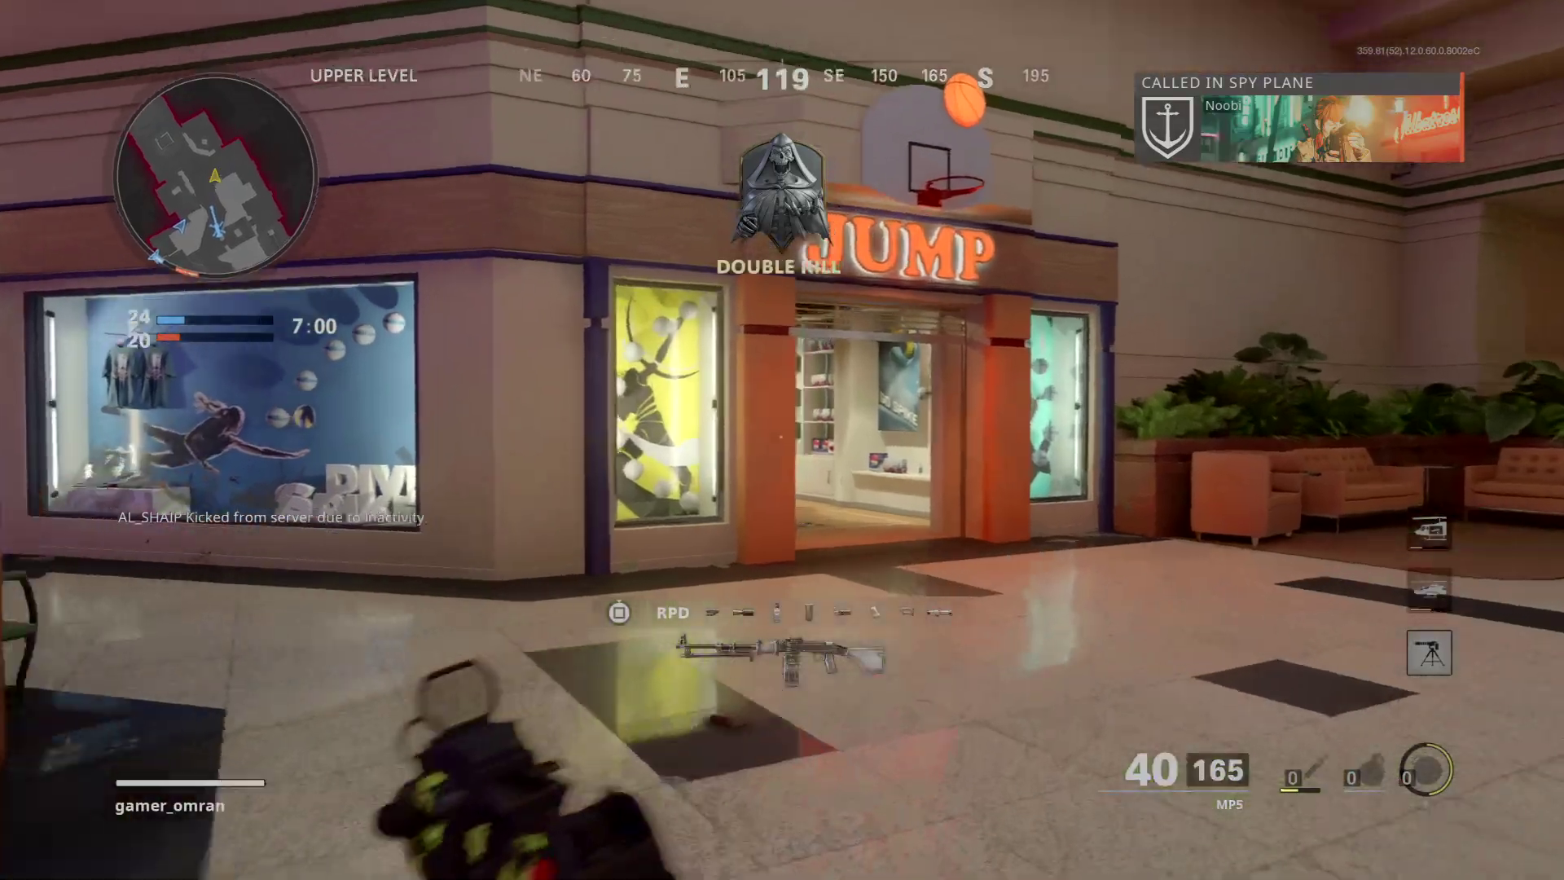
key("w")
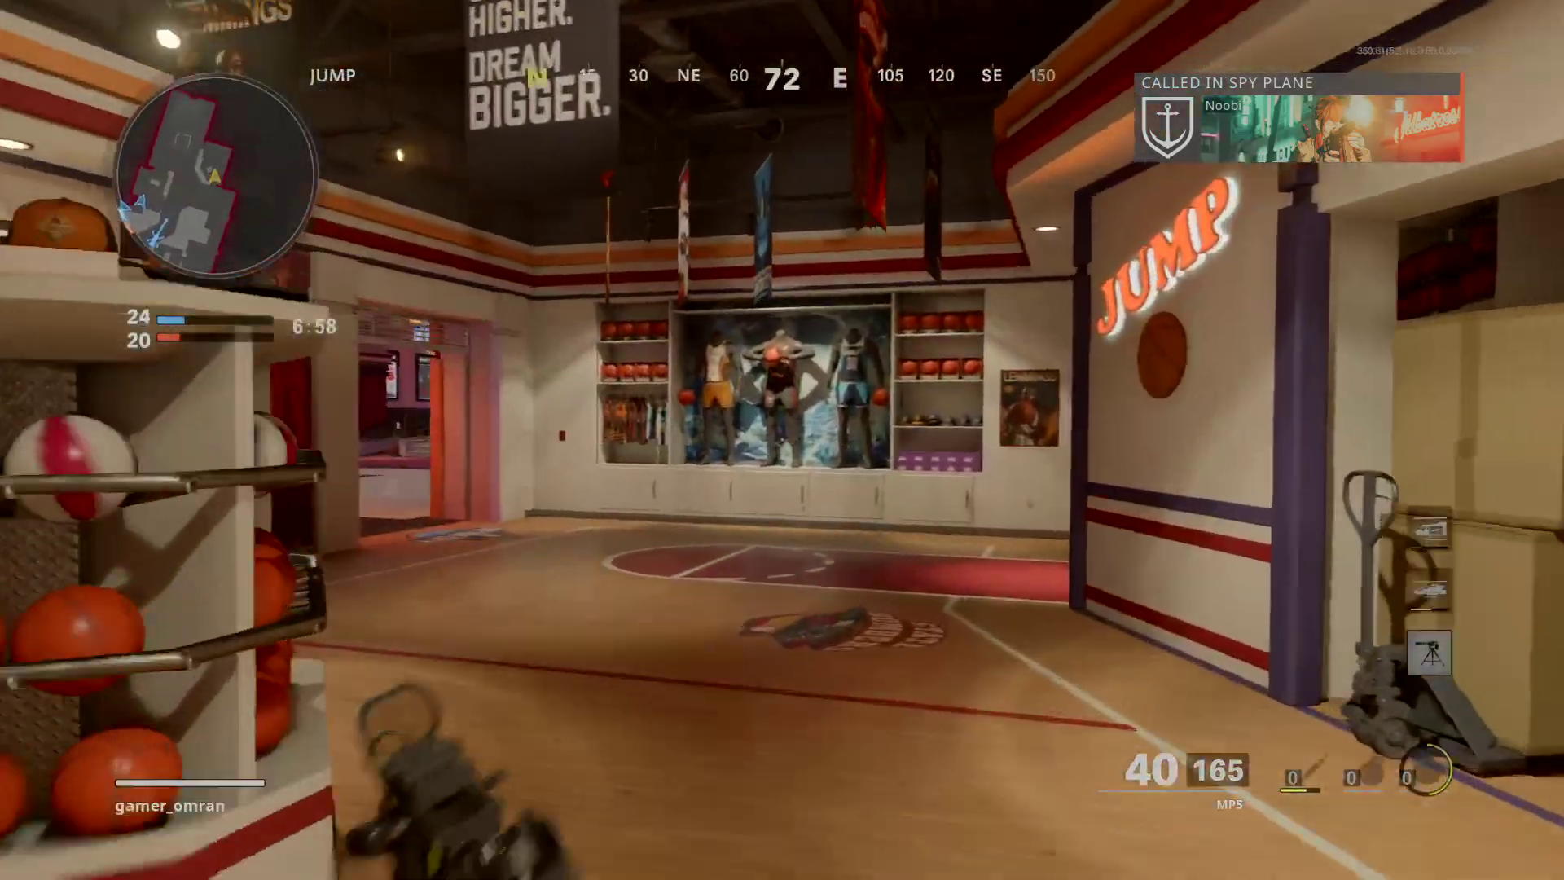
key("w")
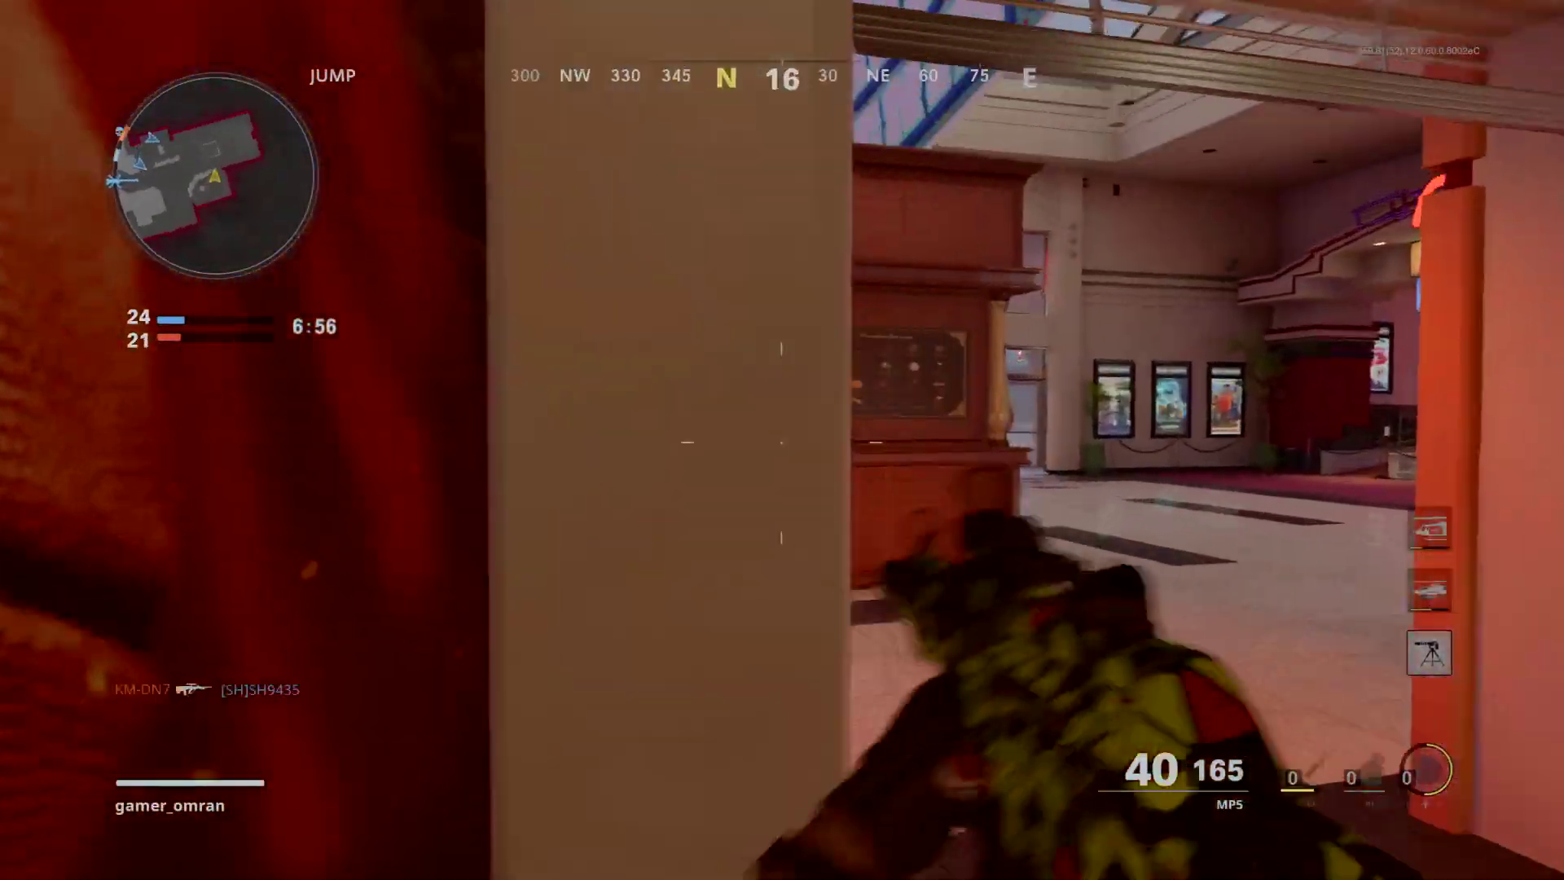
key("w")
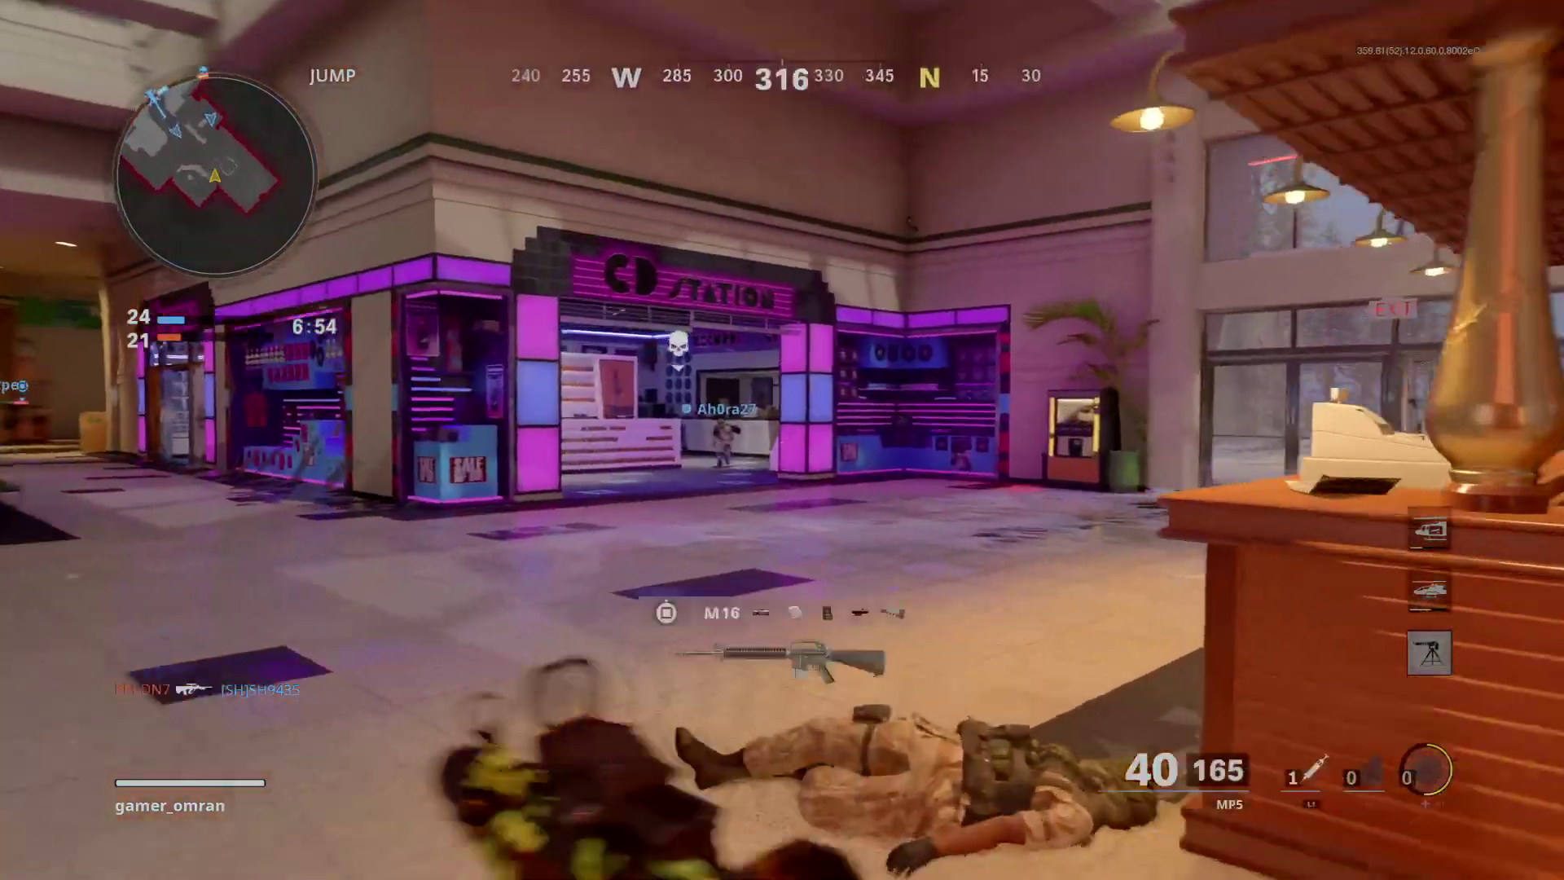
key("w")
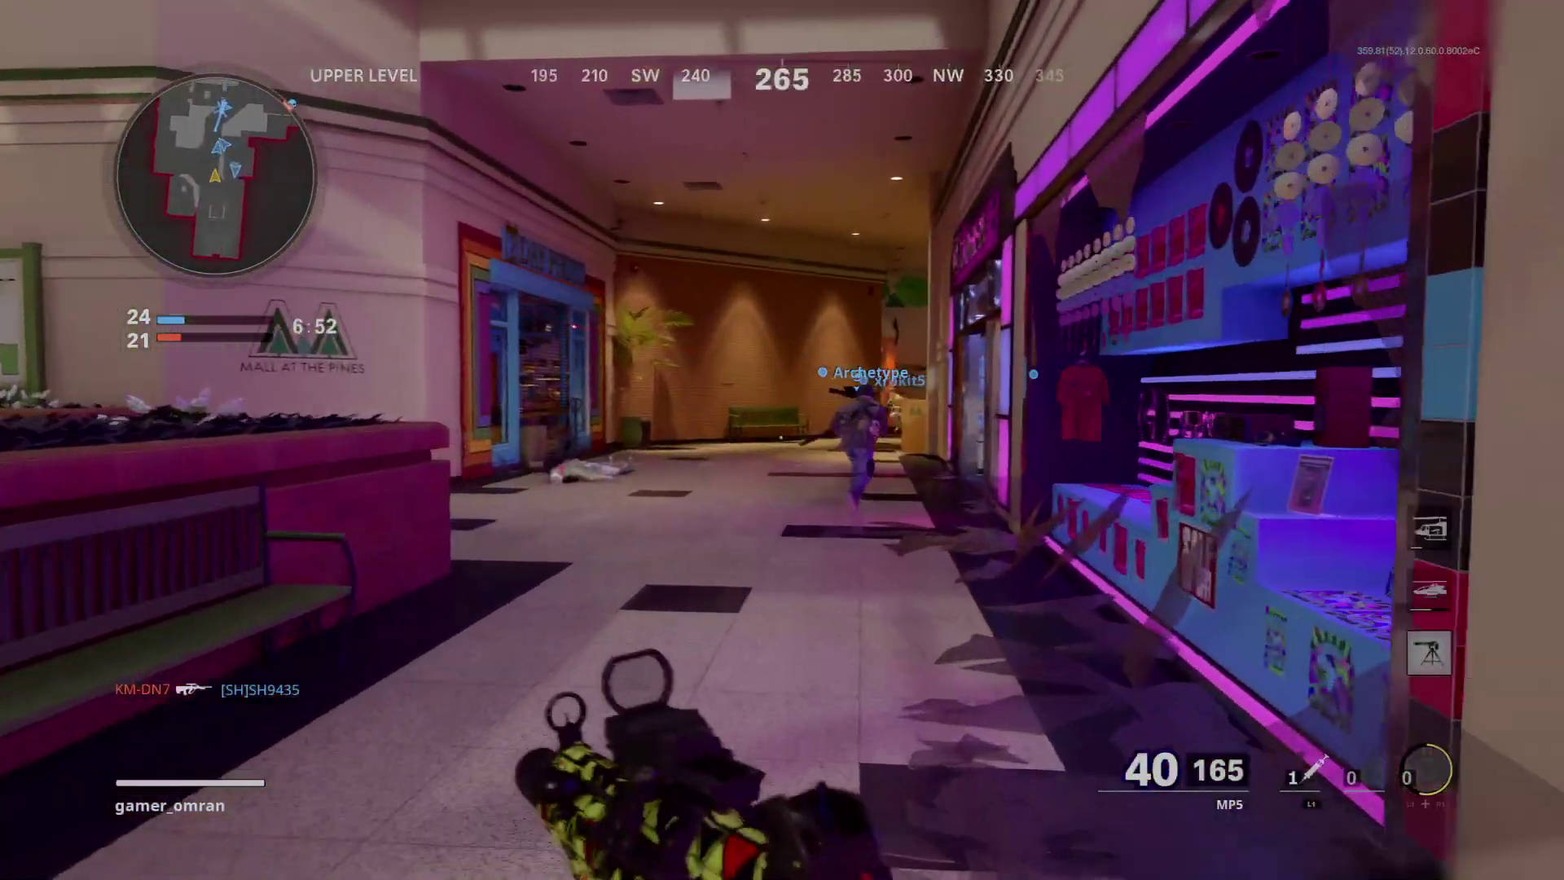
key("w")
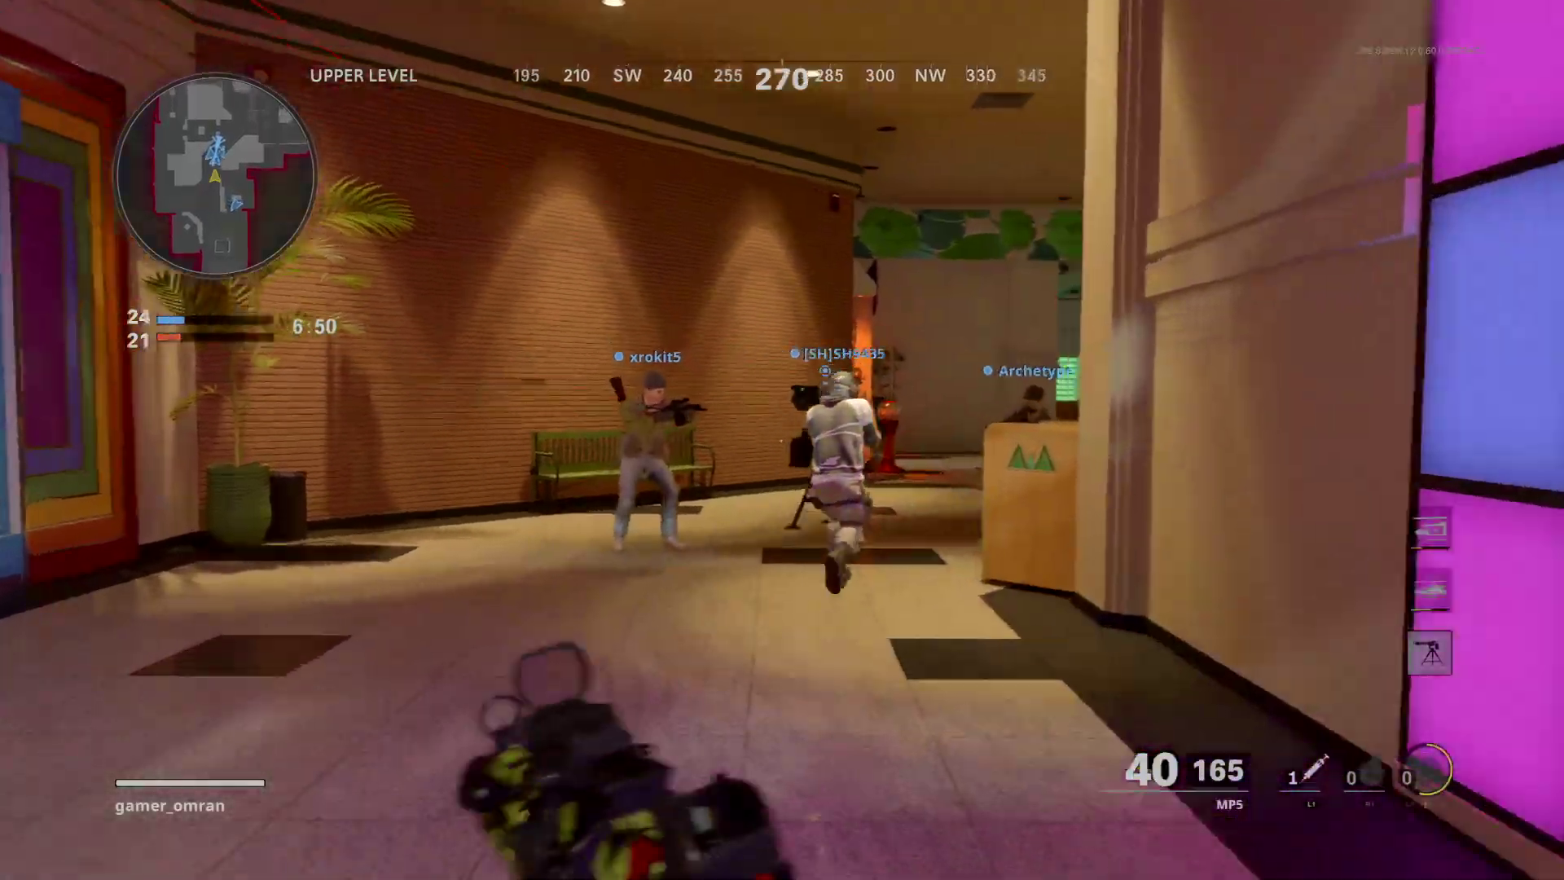
key("w")
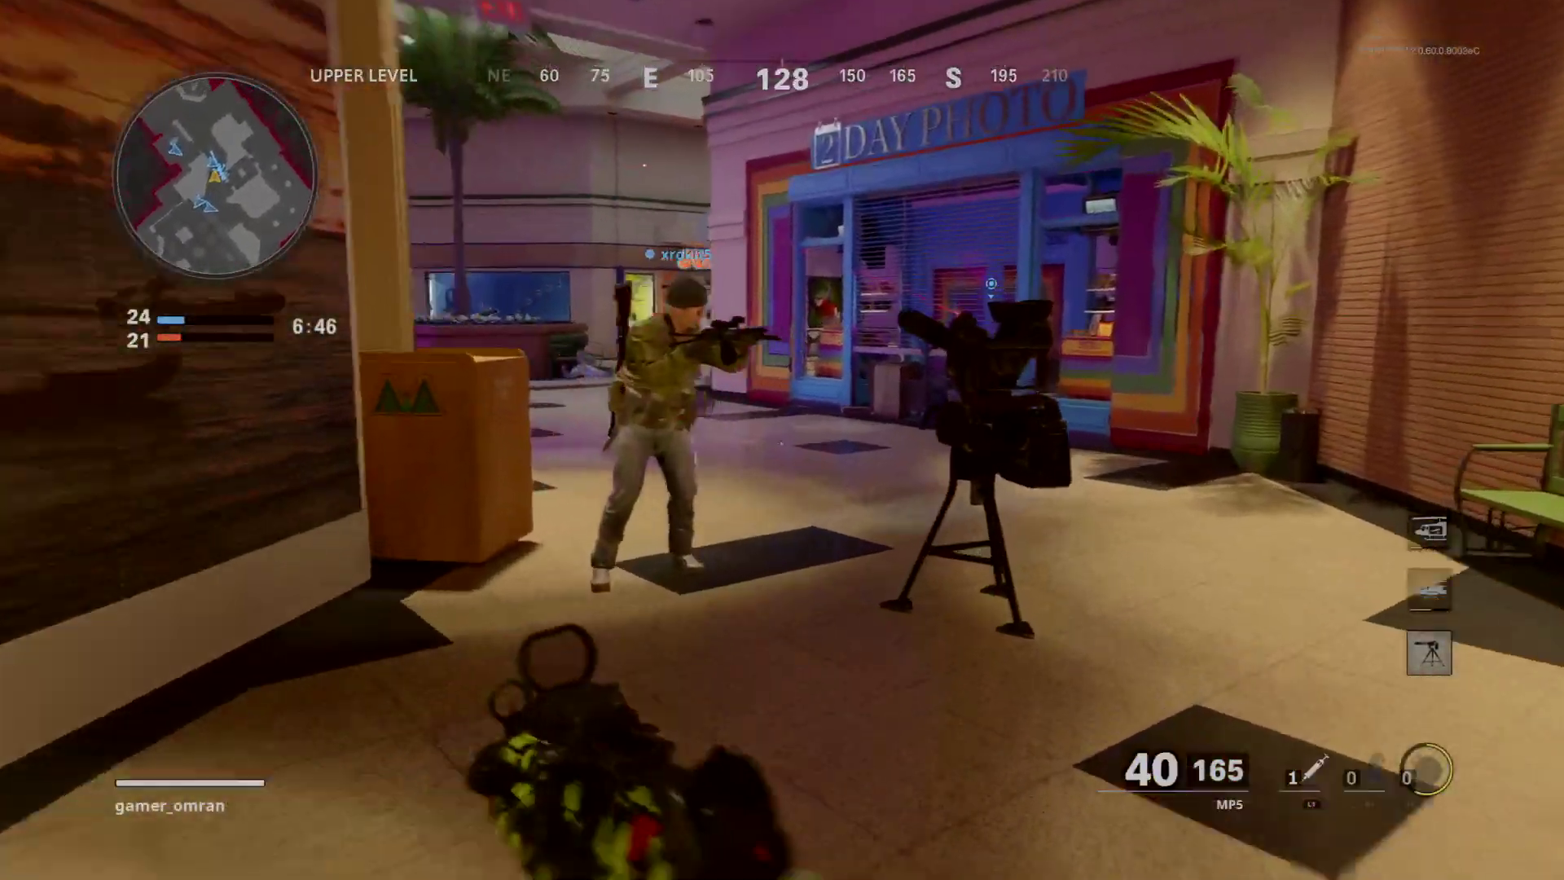
key("f")
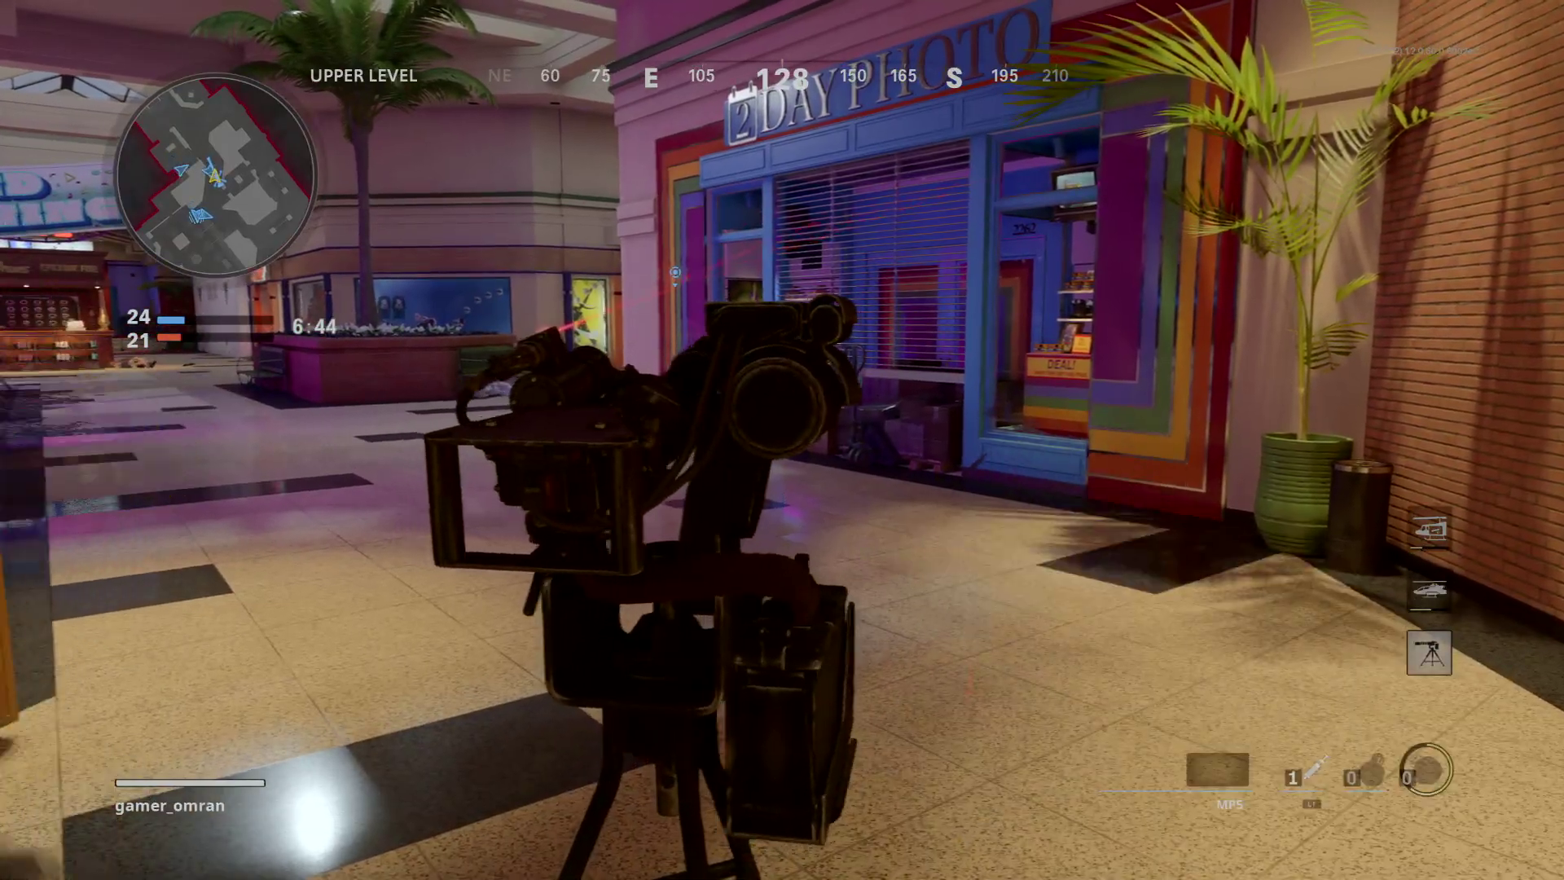
left_click(782, 441)
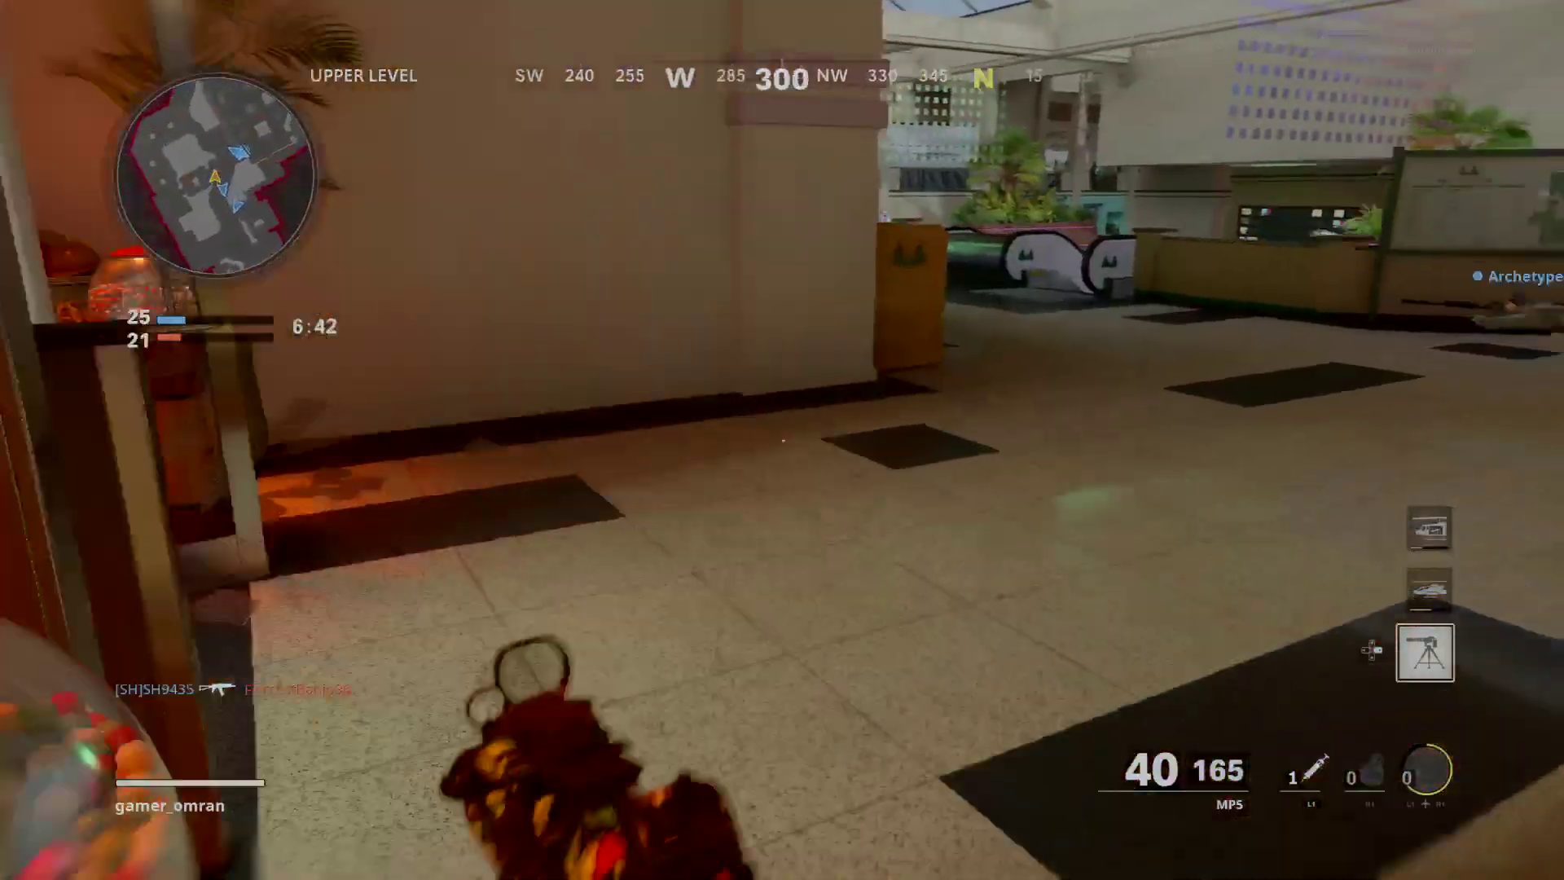
key("f")
key("w")
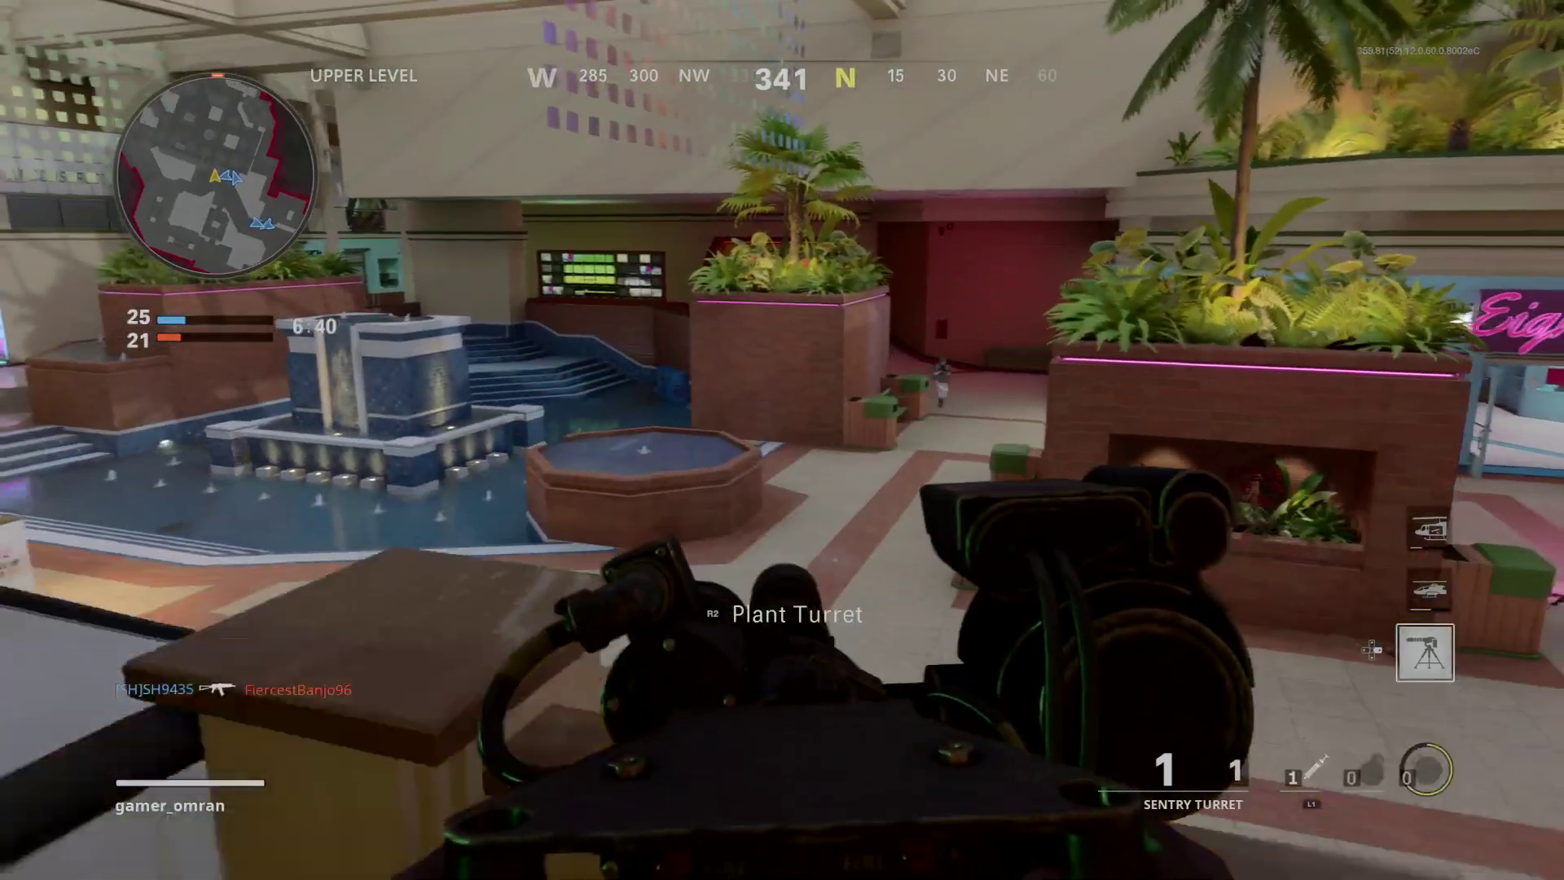
left_click(782, 440)
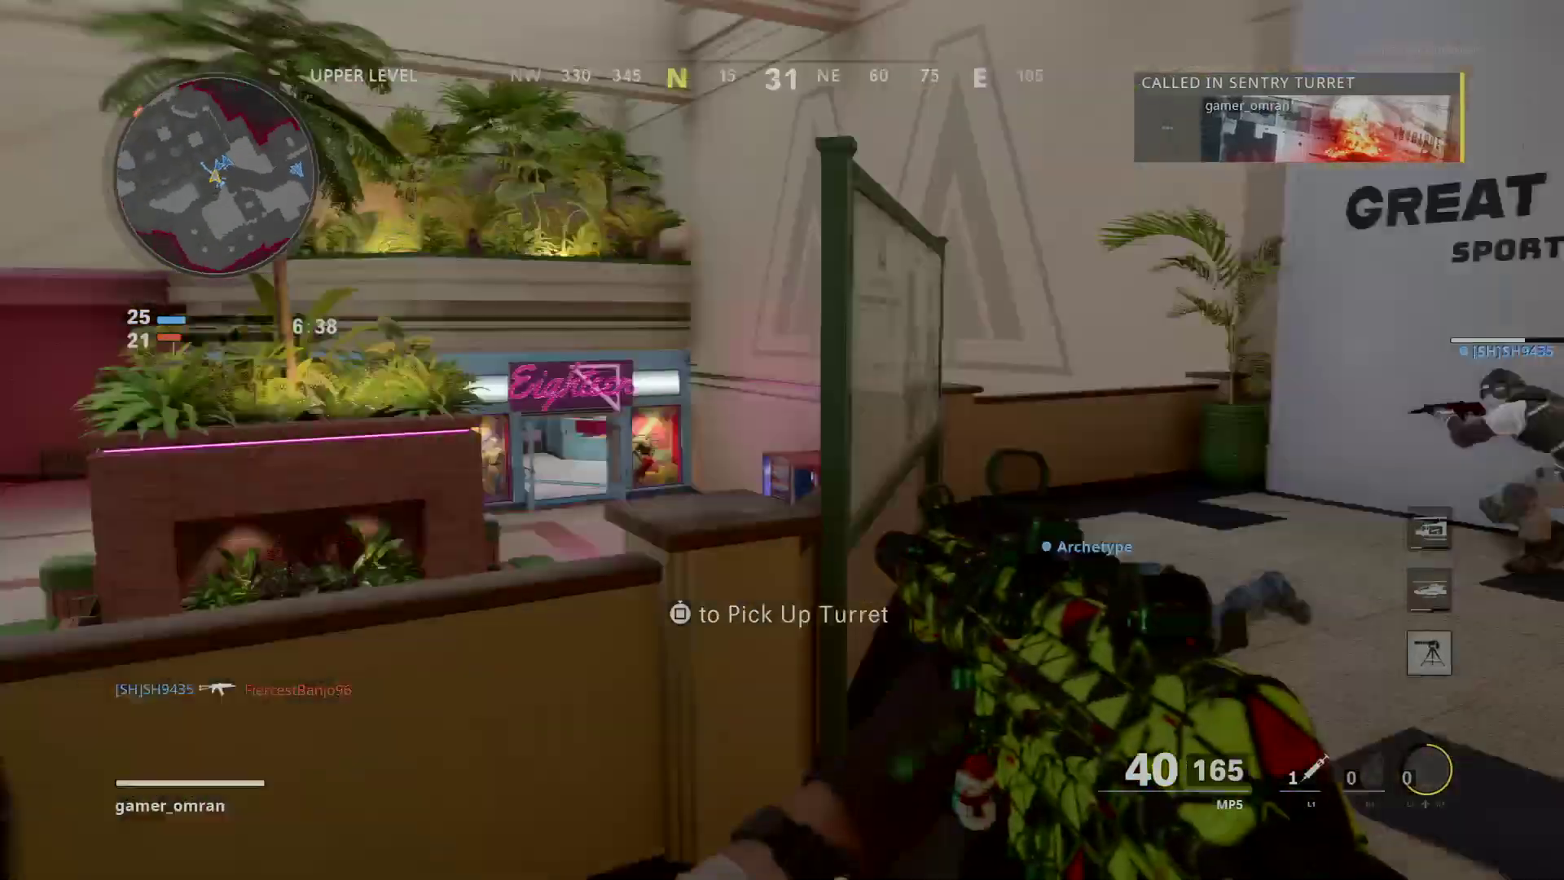
key("w")
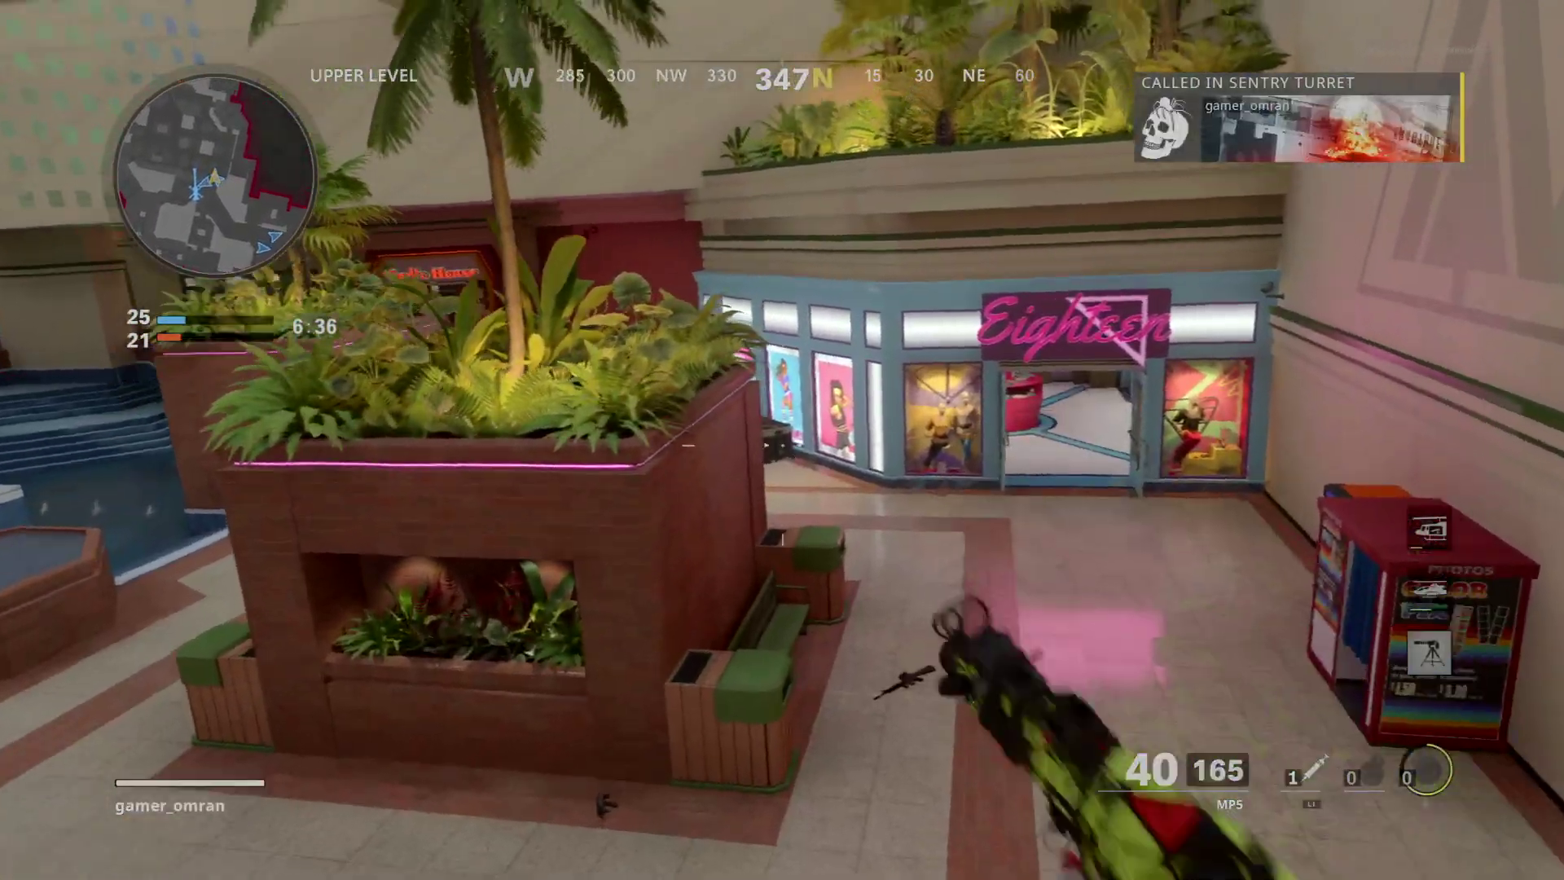
key("w")
left_click(781, 440)
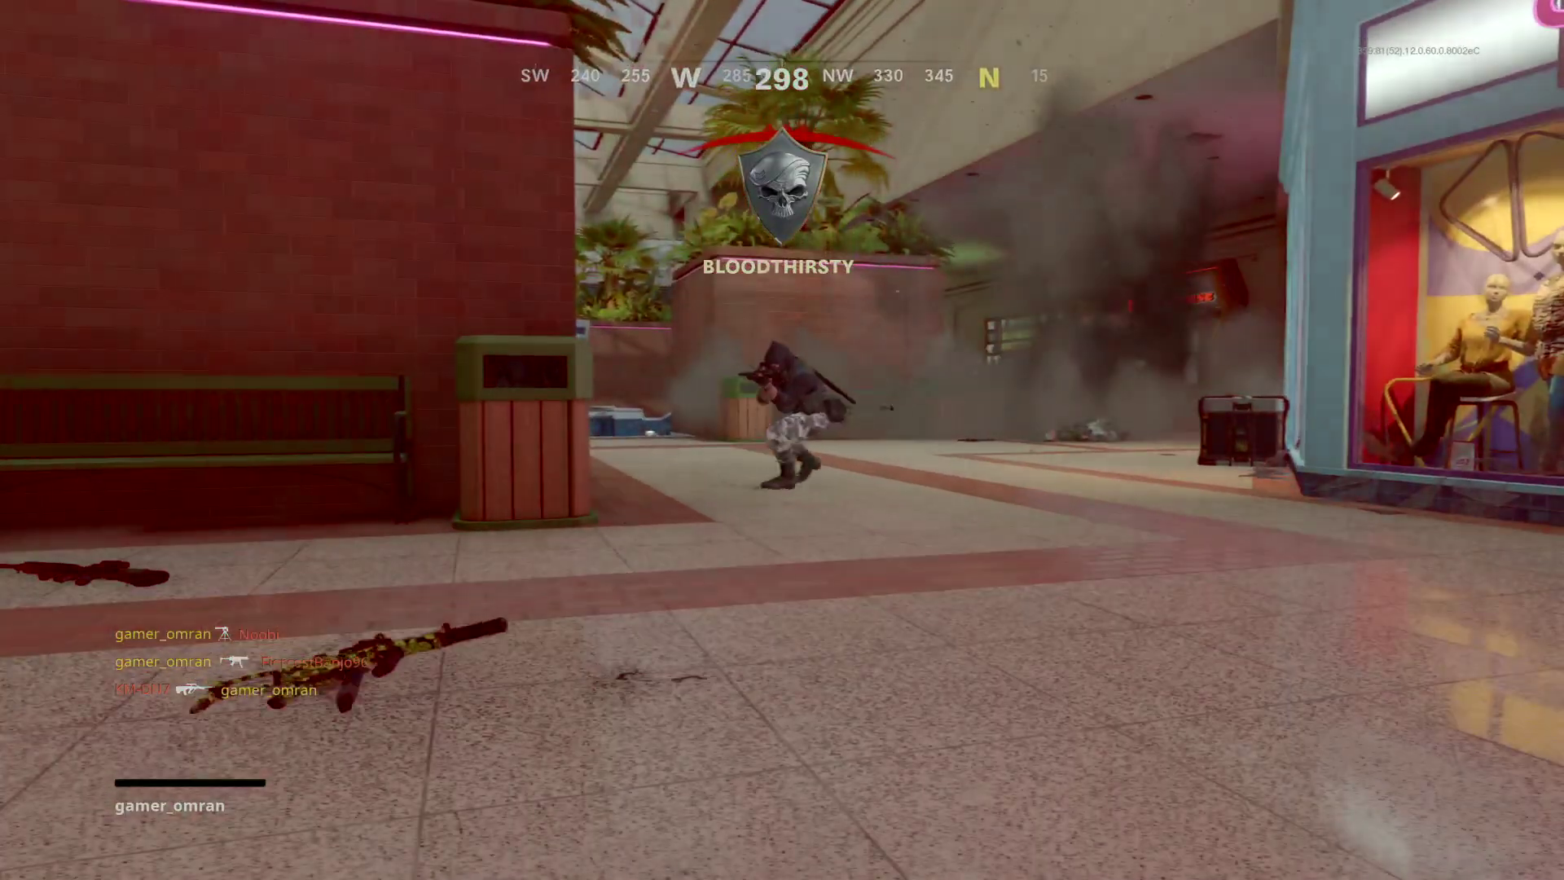
key("w")
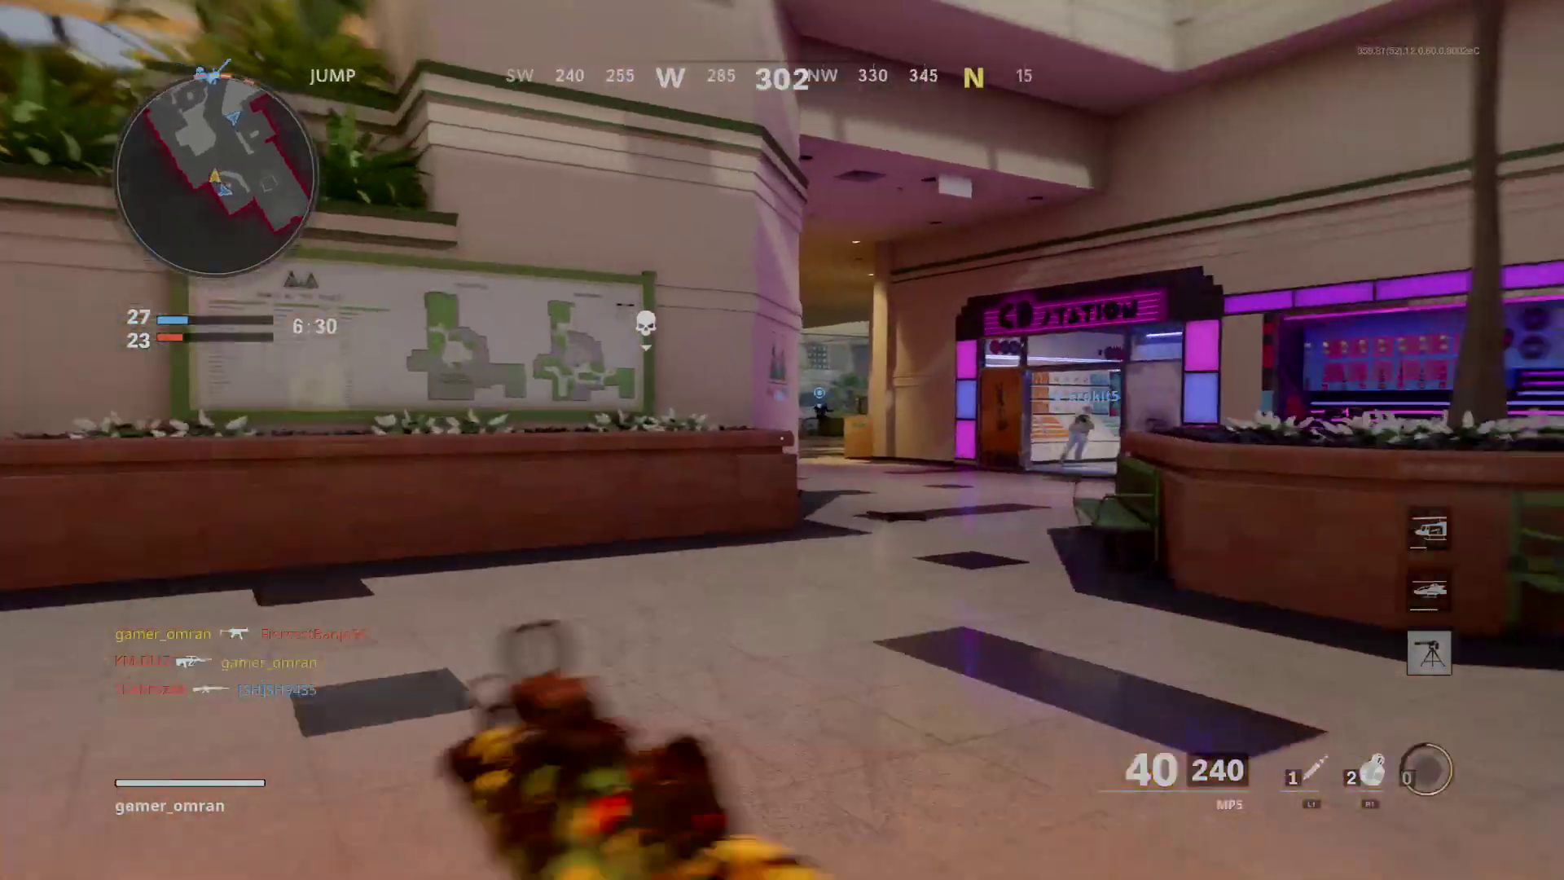
key("w")
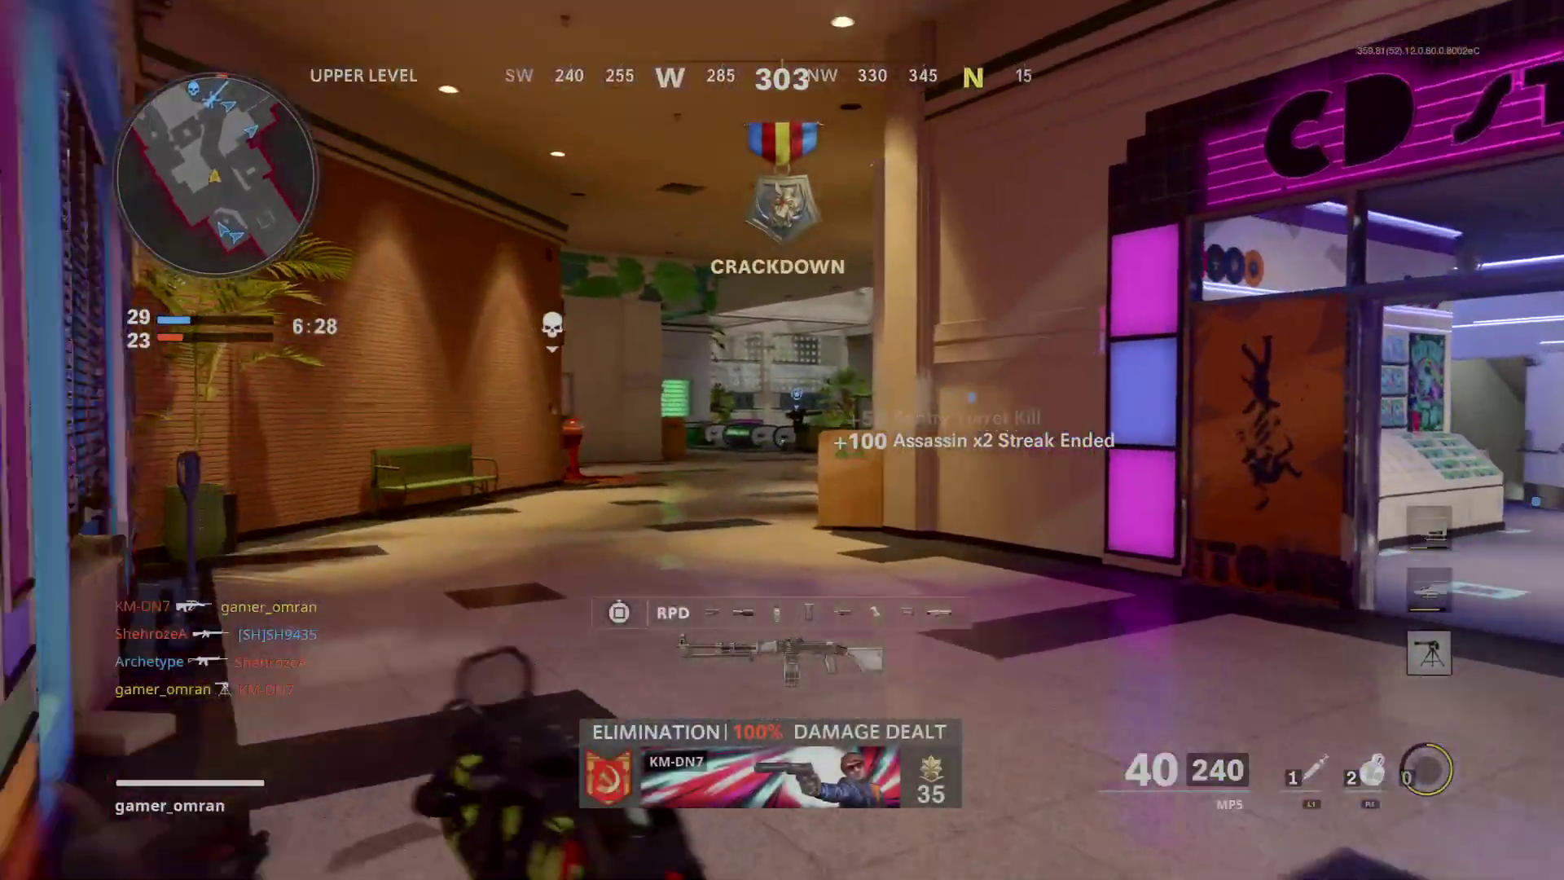
key("w")
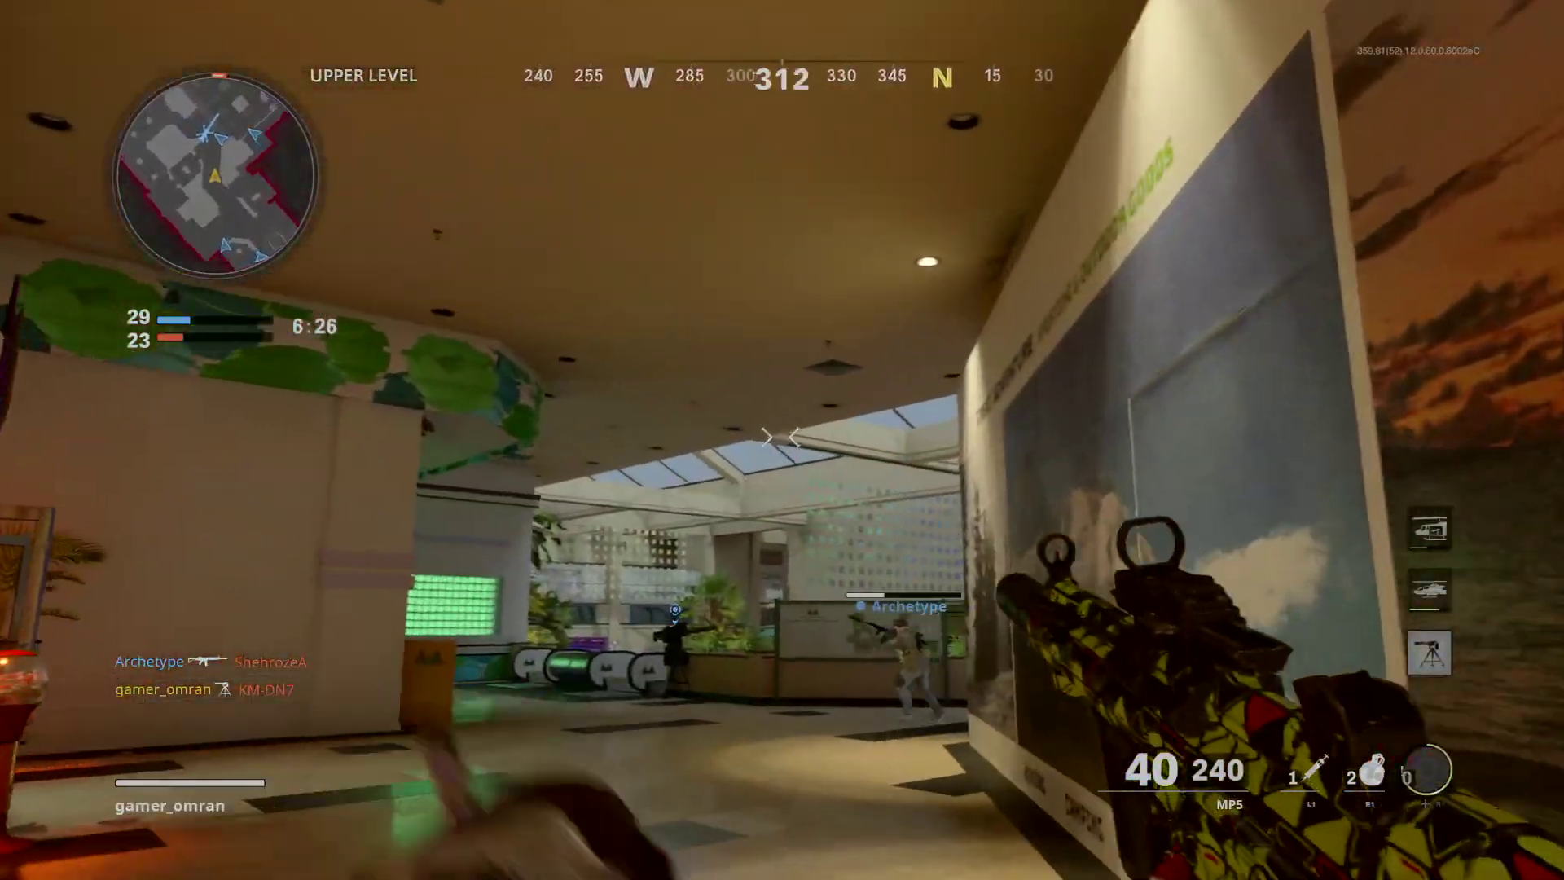
key("w")
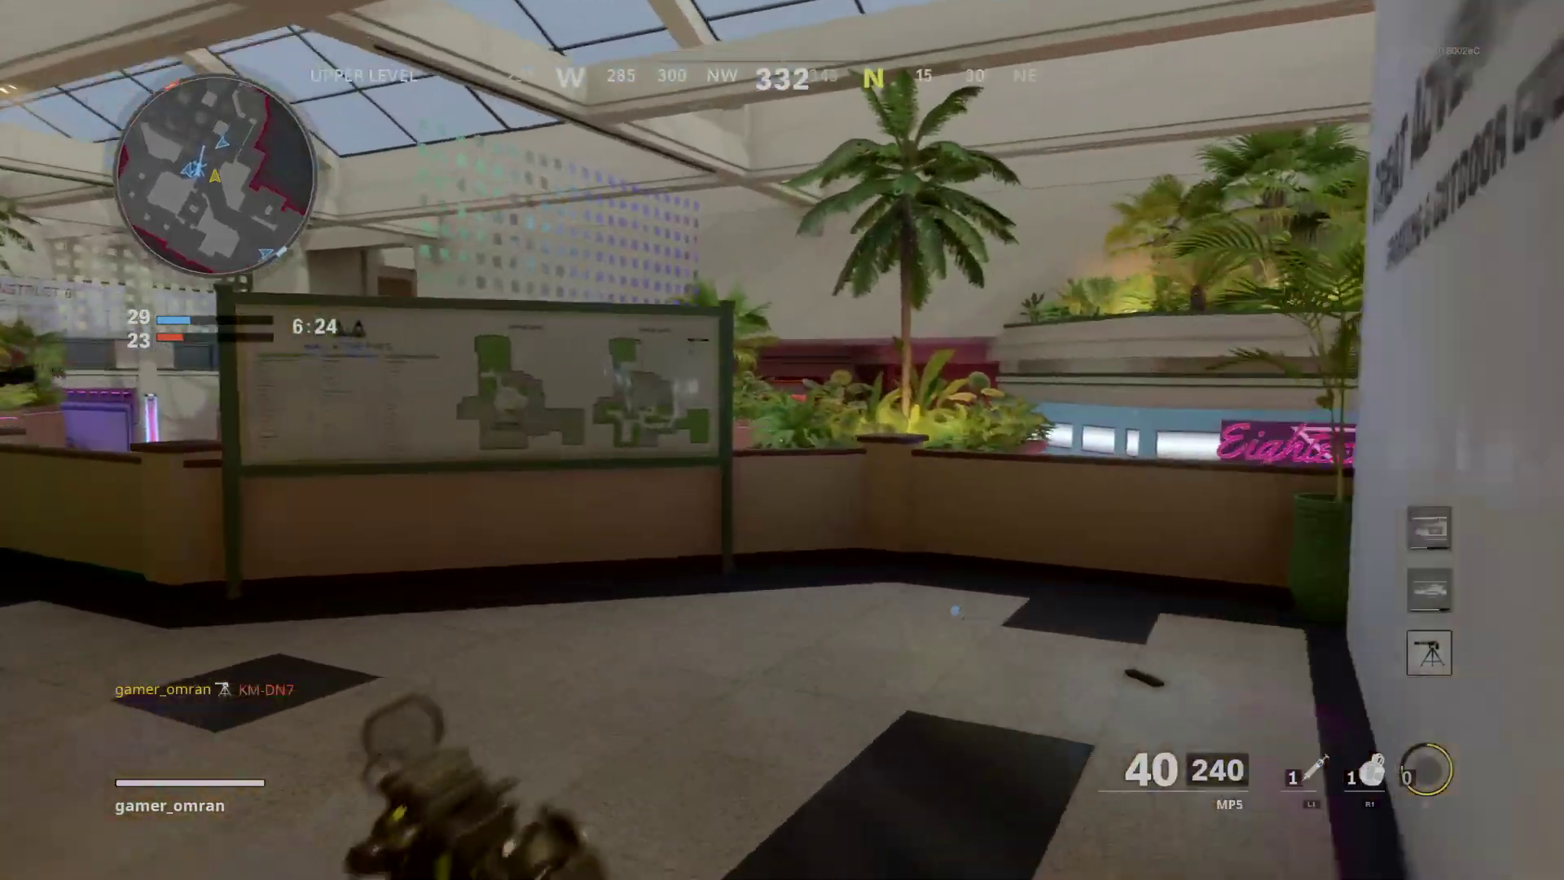
key("w")
left_click(782, 440)
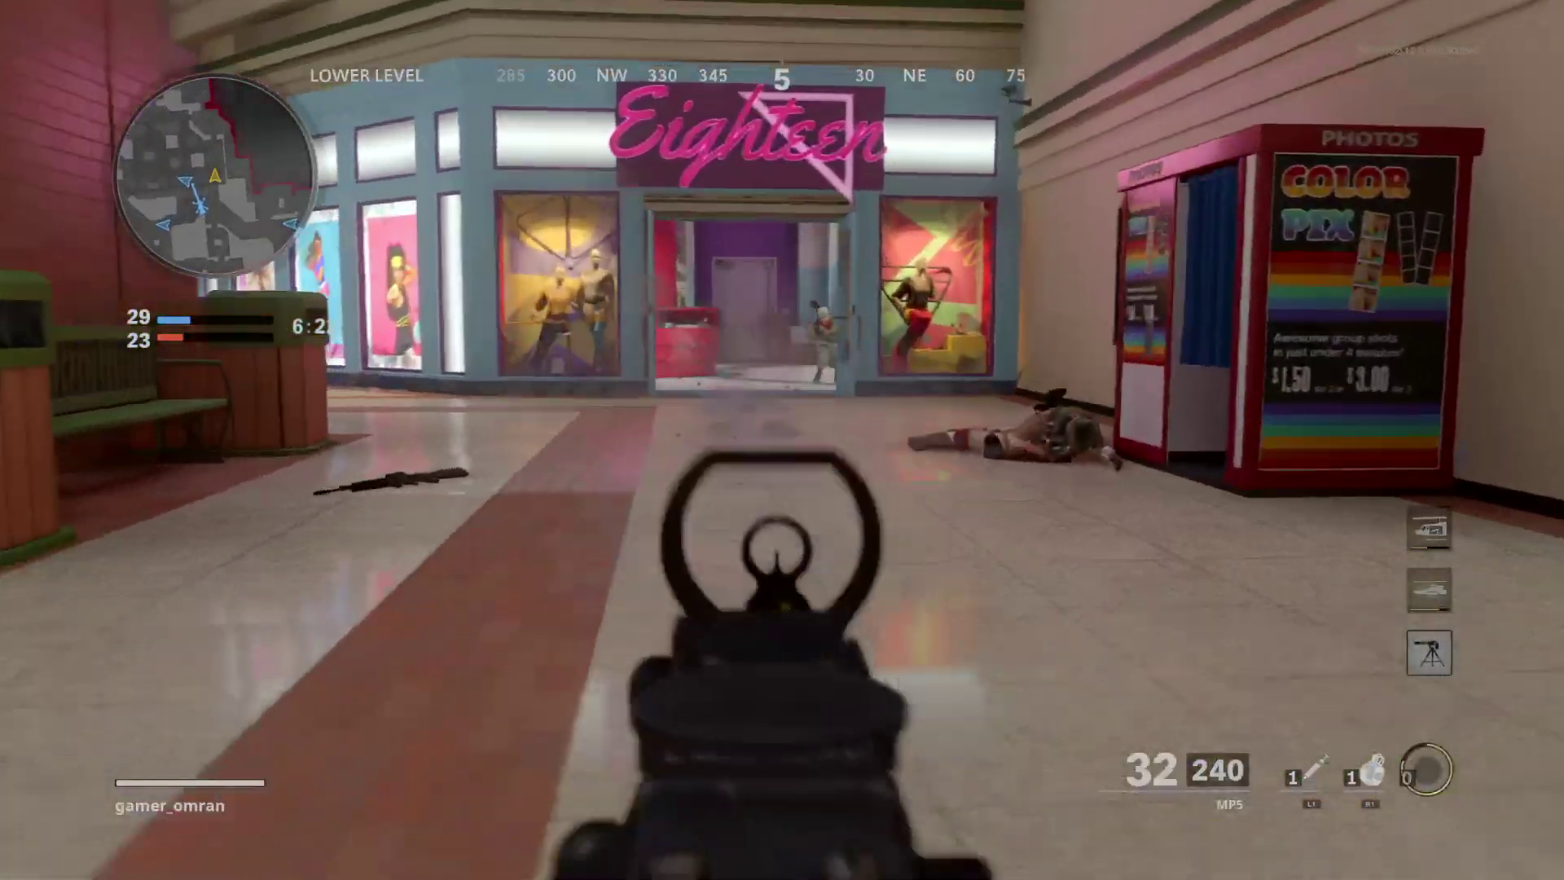
left_click(782, 441)
key("w")
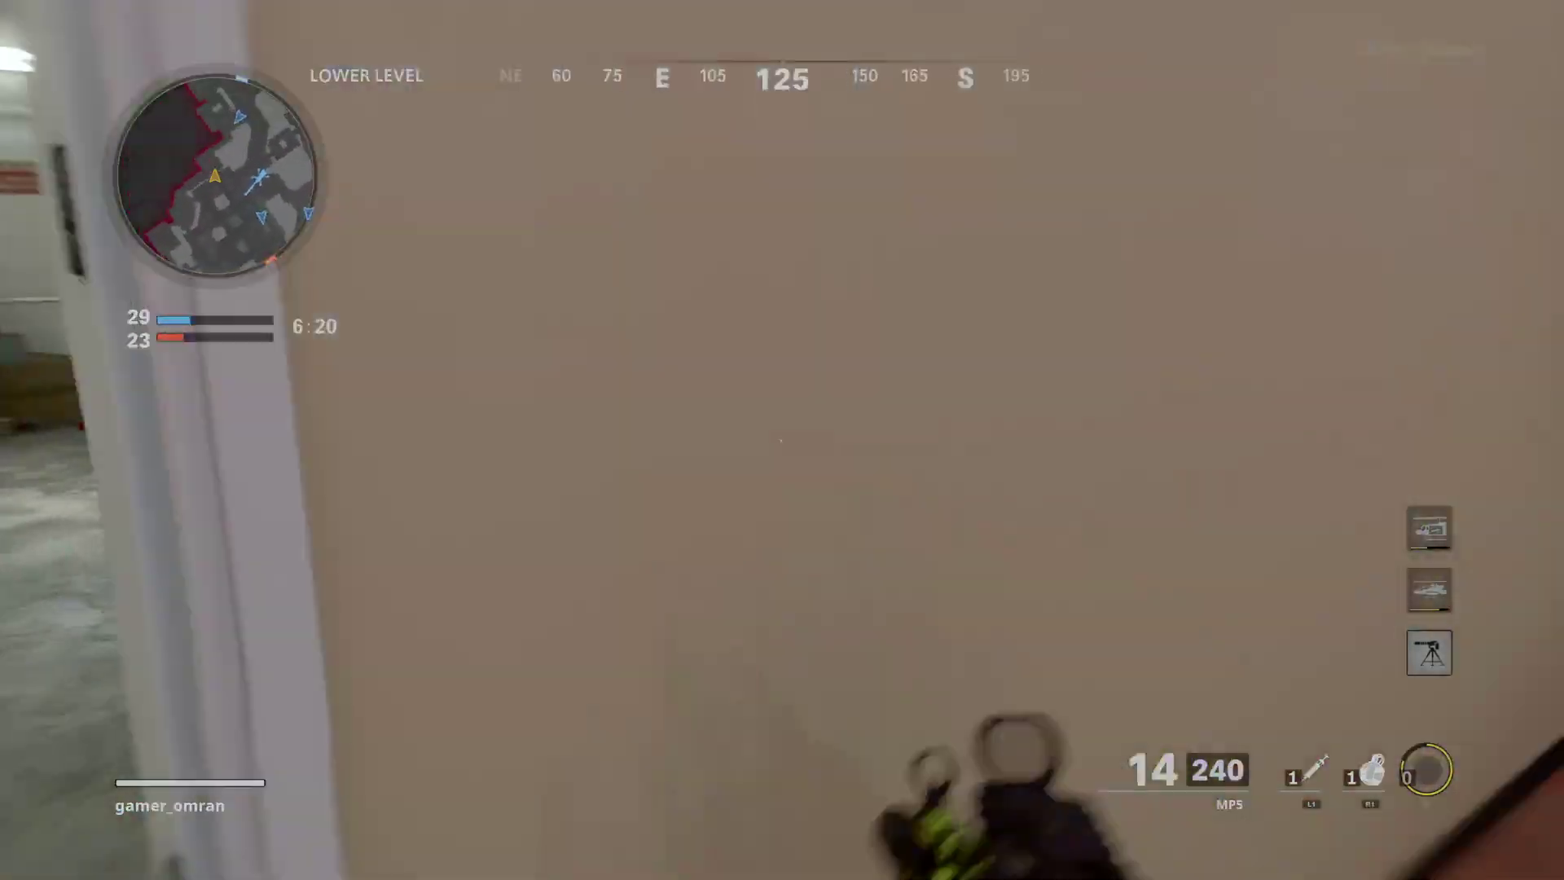
key("w")
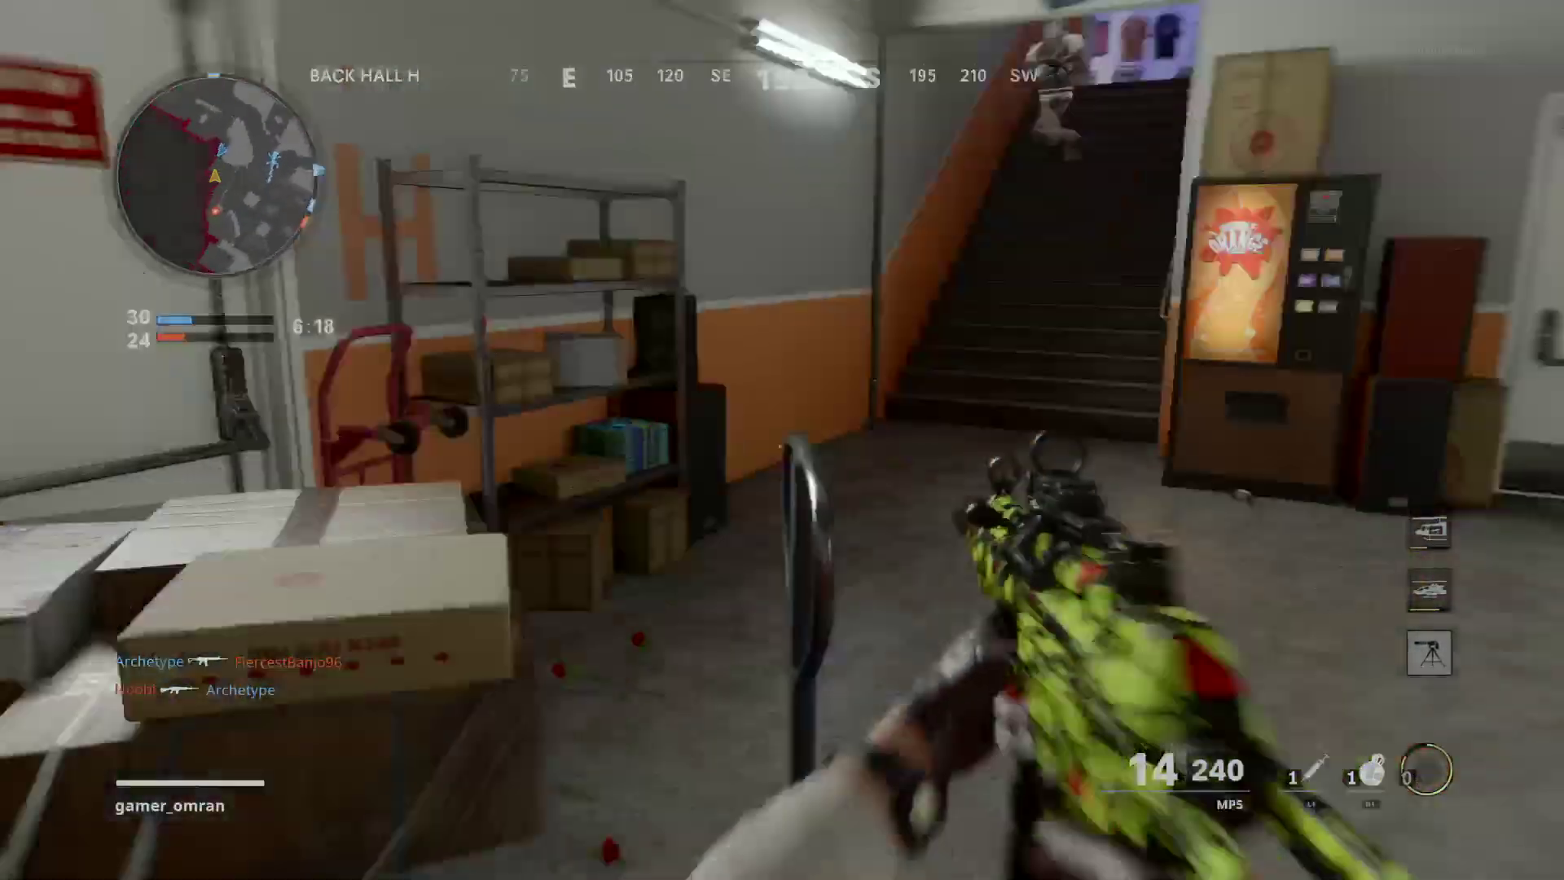
key("w")
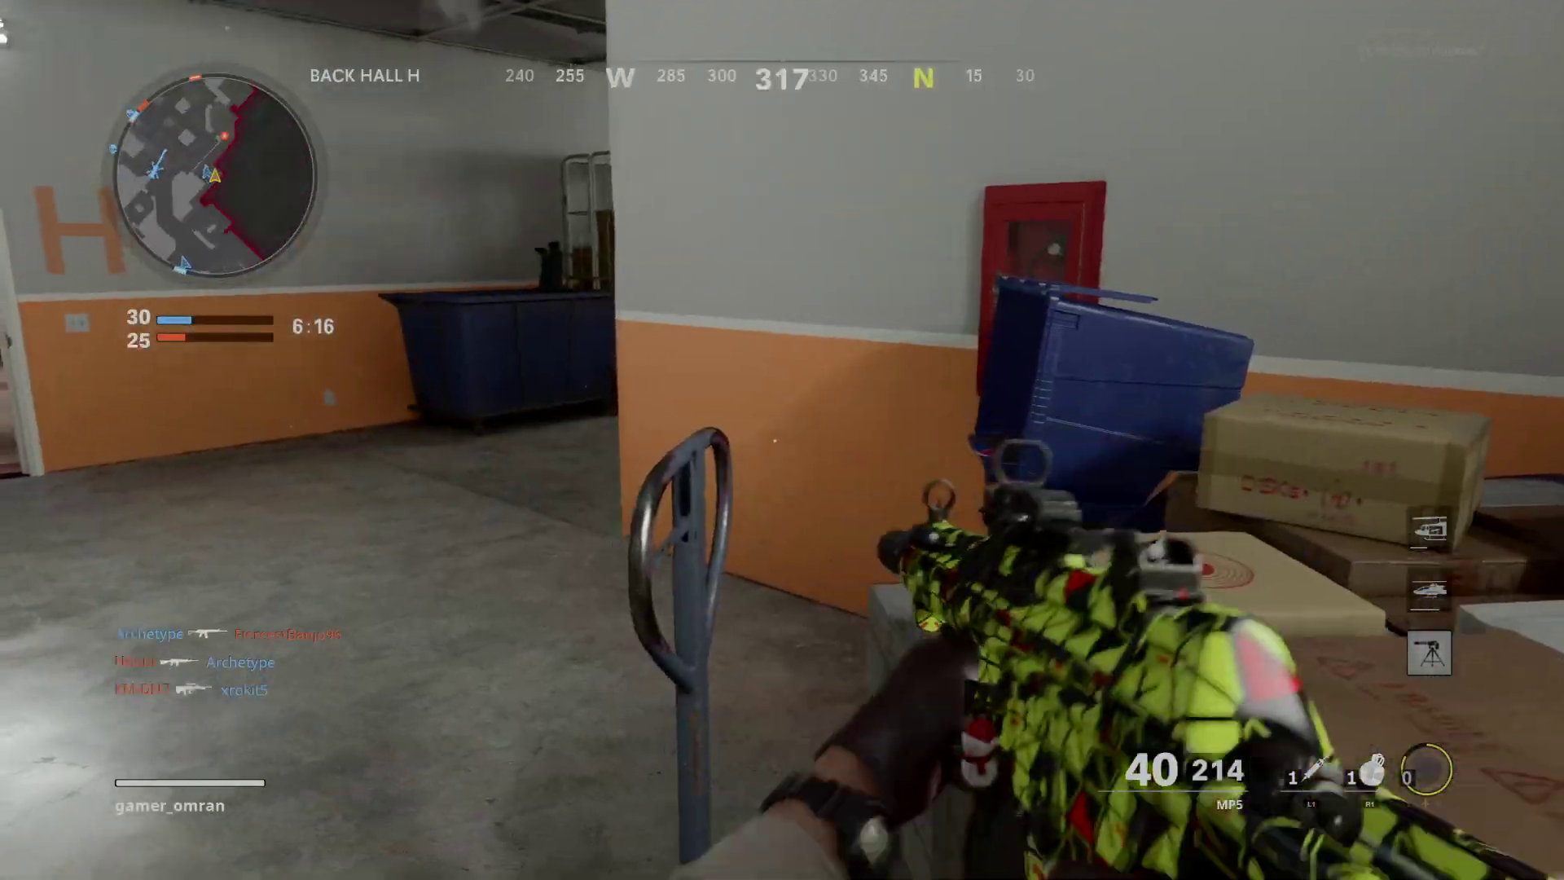
key("w")
right_click(782, 439)
left_click(781, 440)
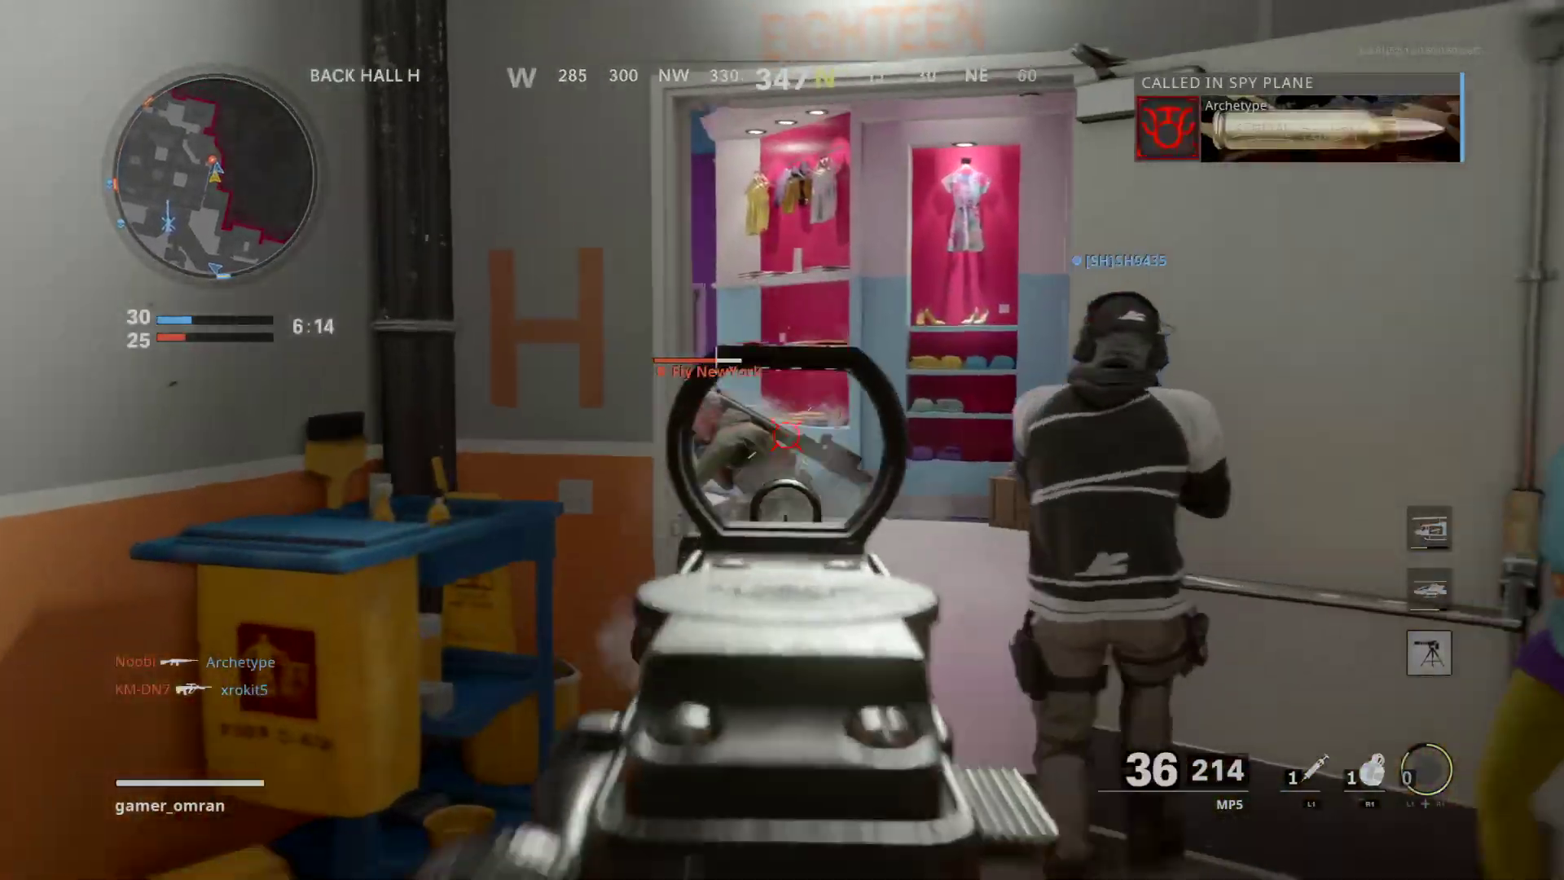
key("s")
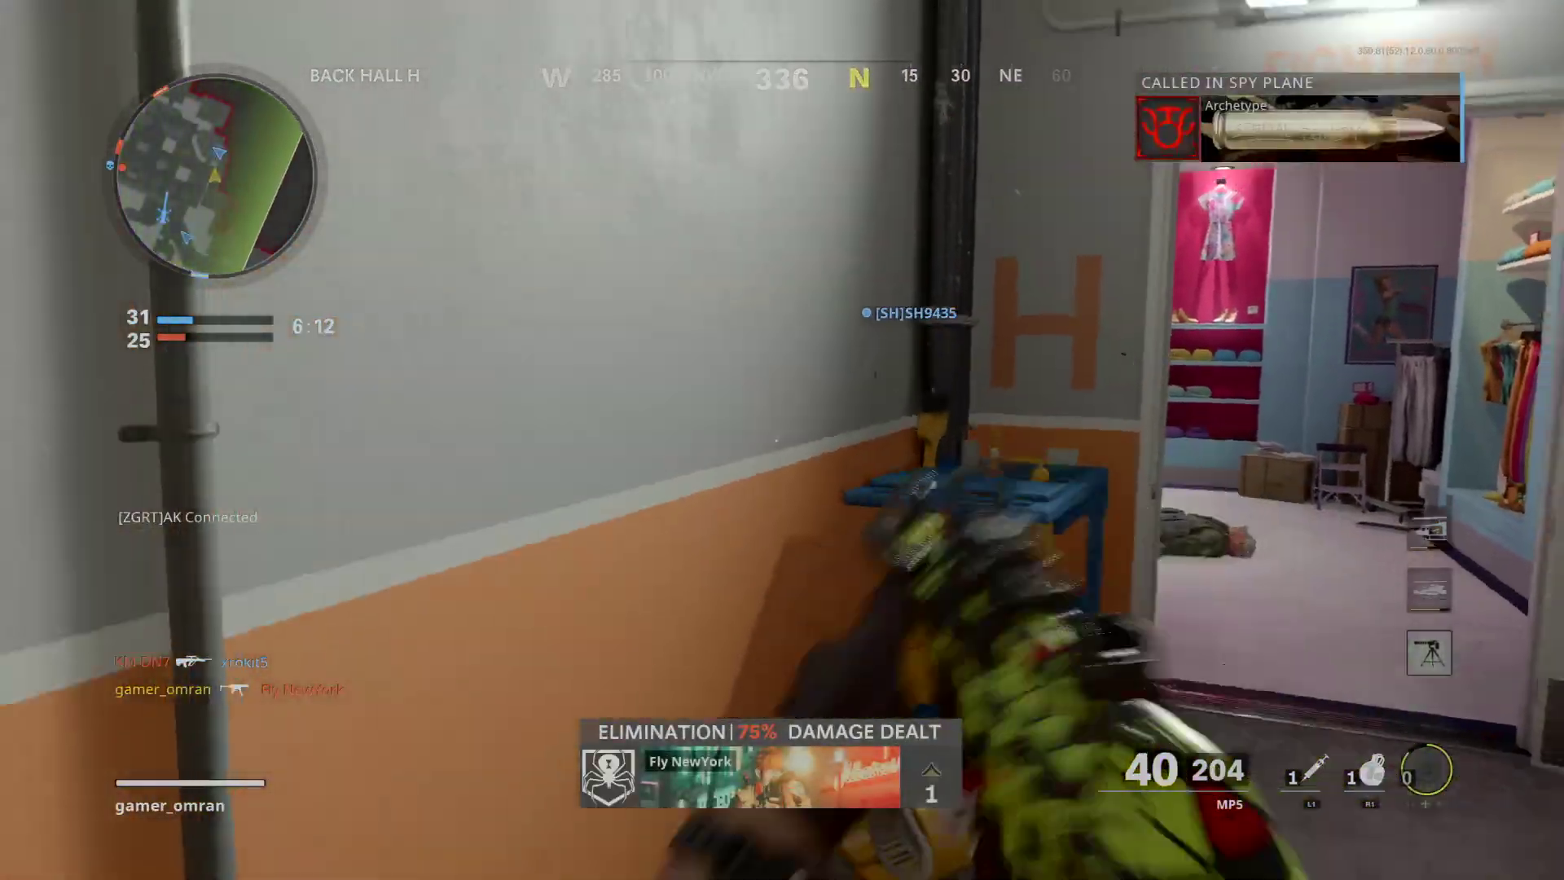
key("w")
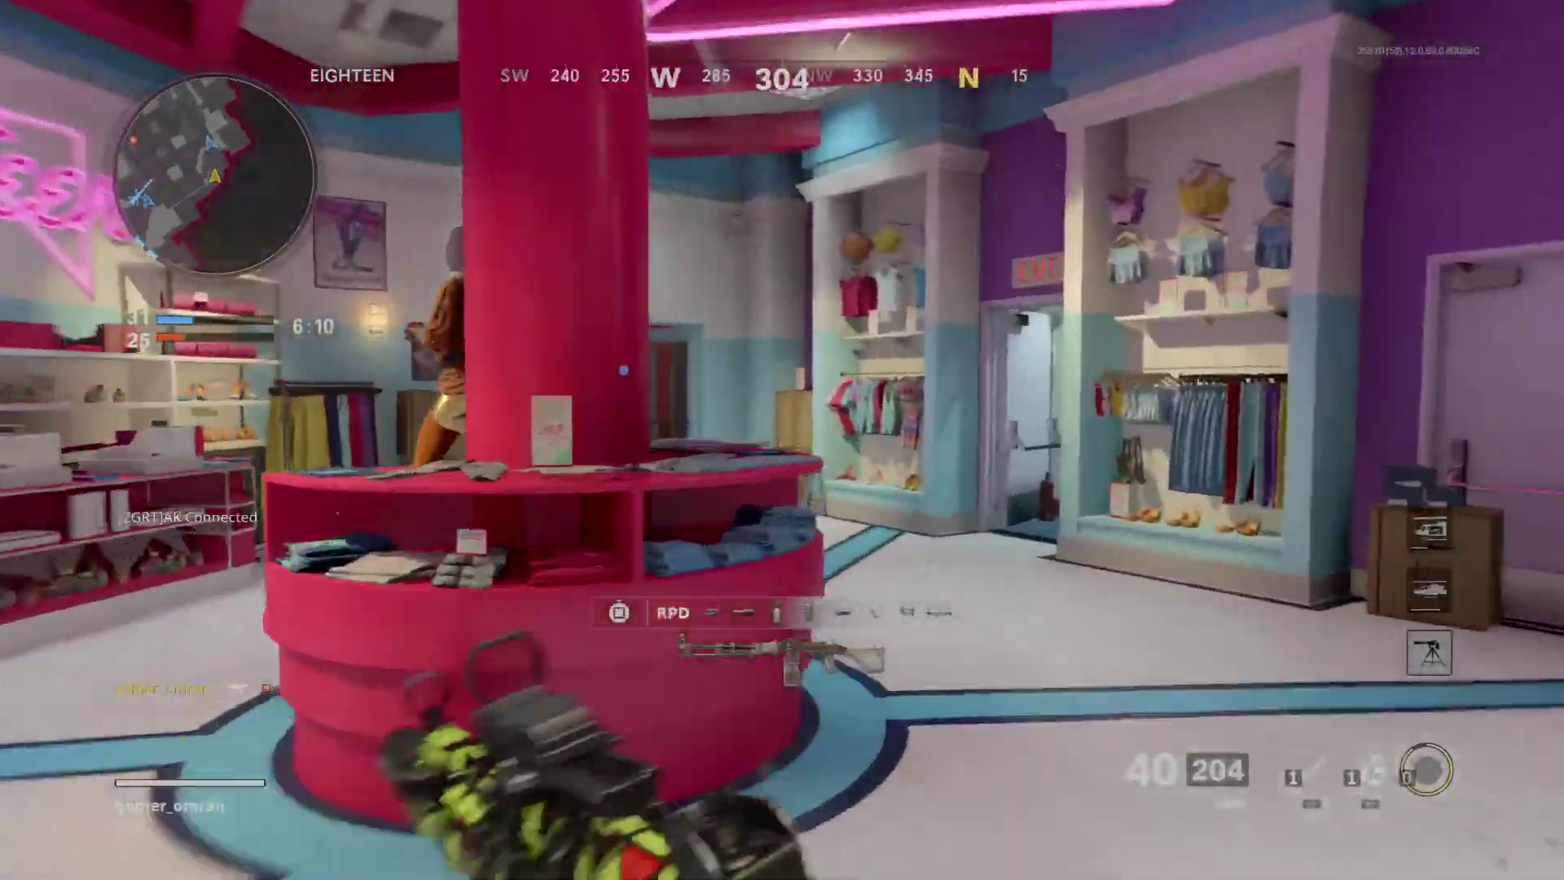
key("w")
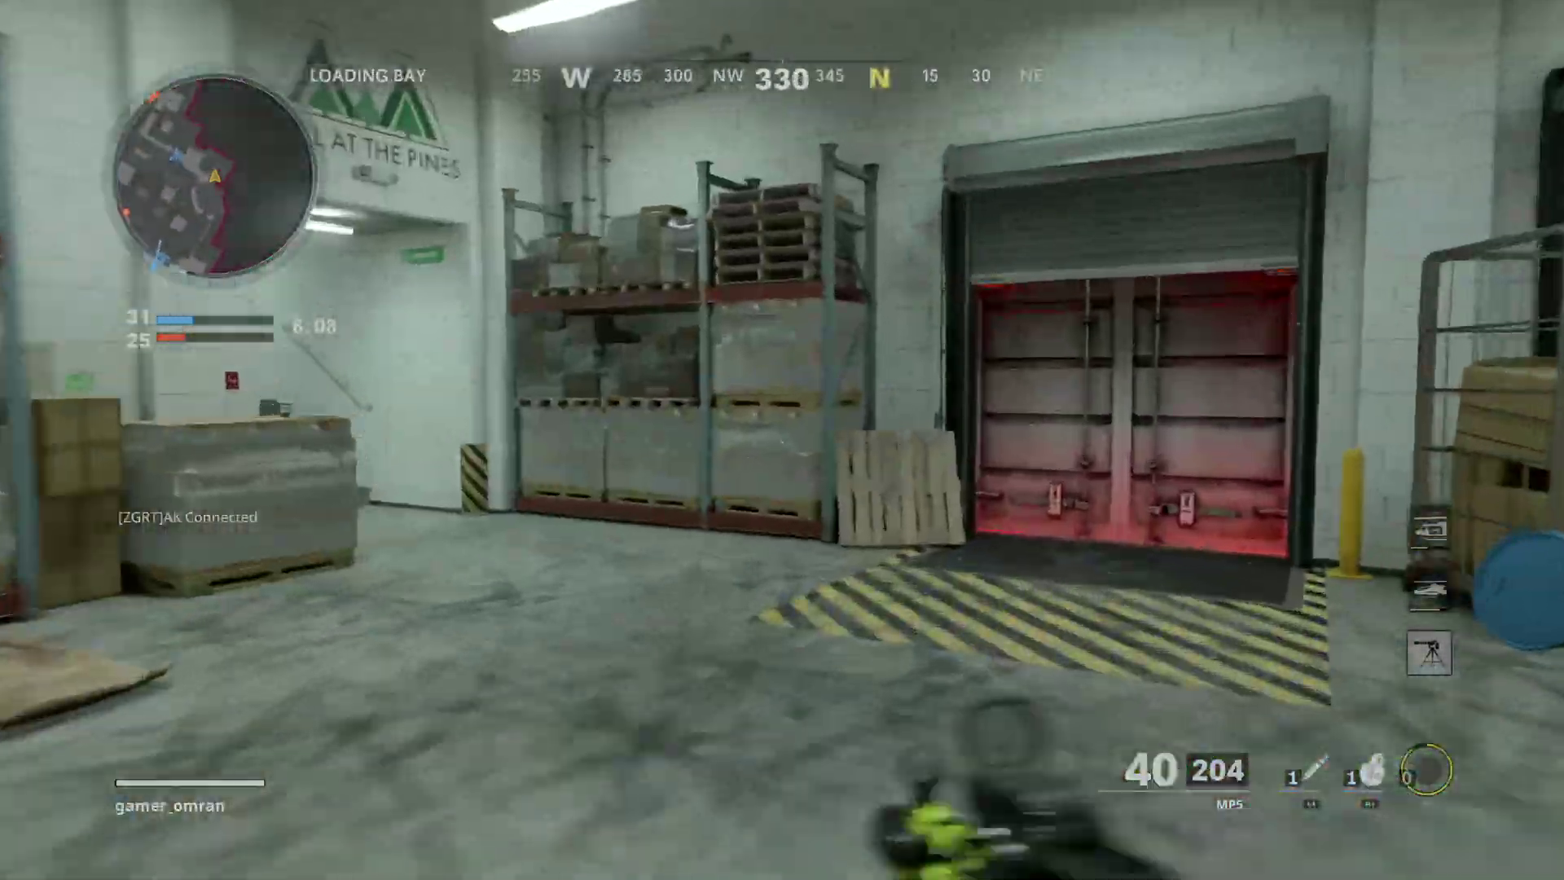
key("w")
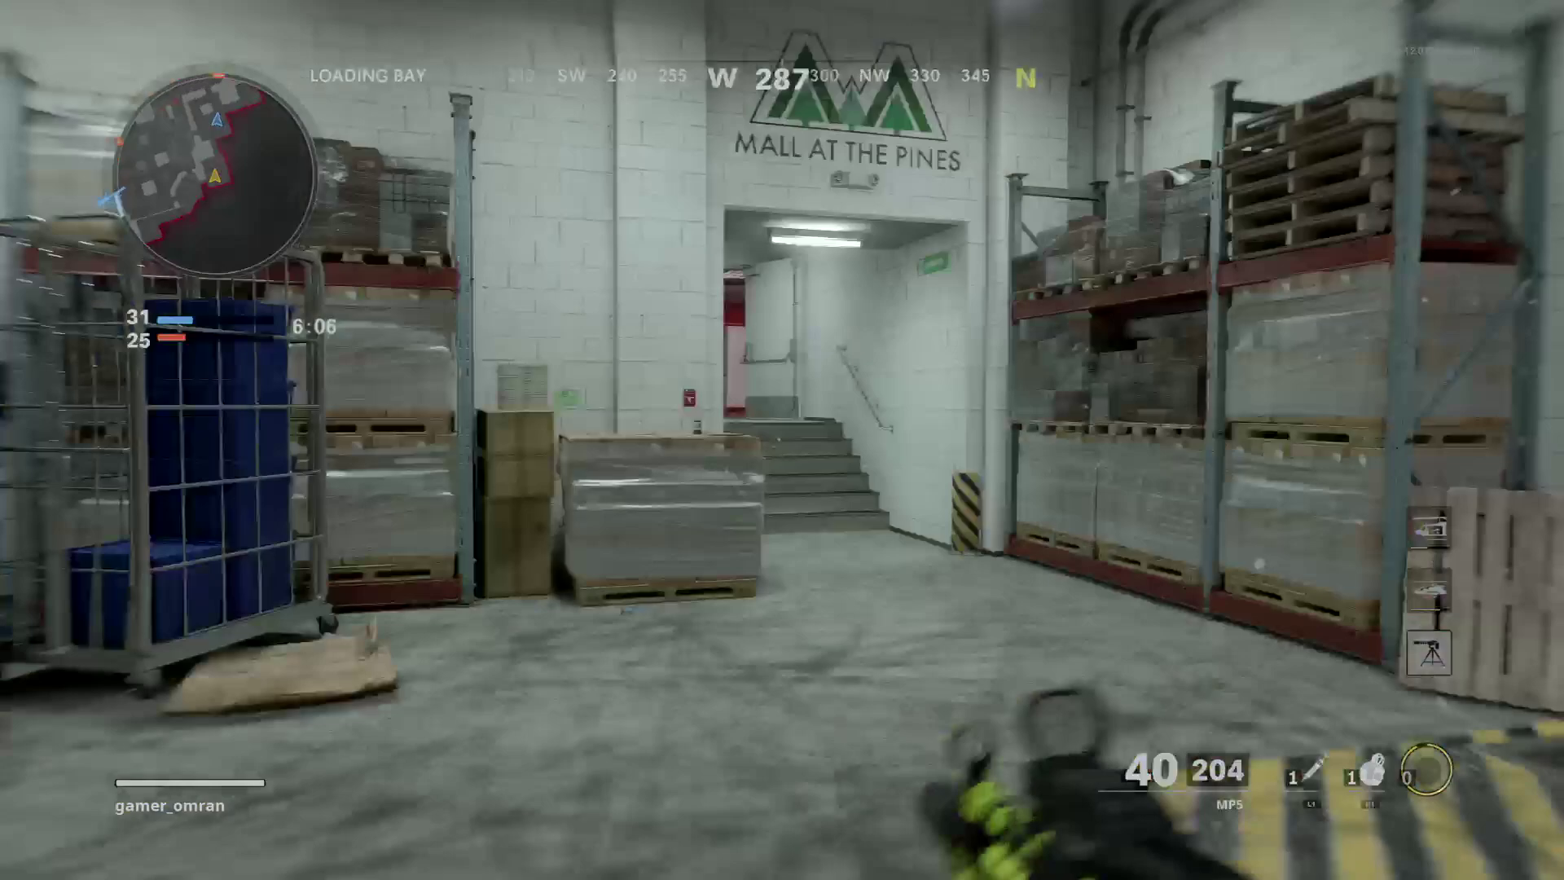
key("w")
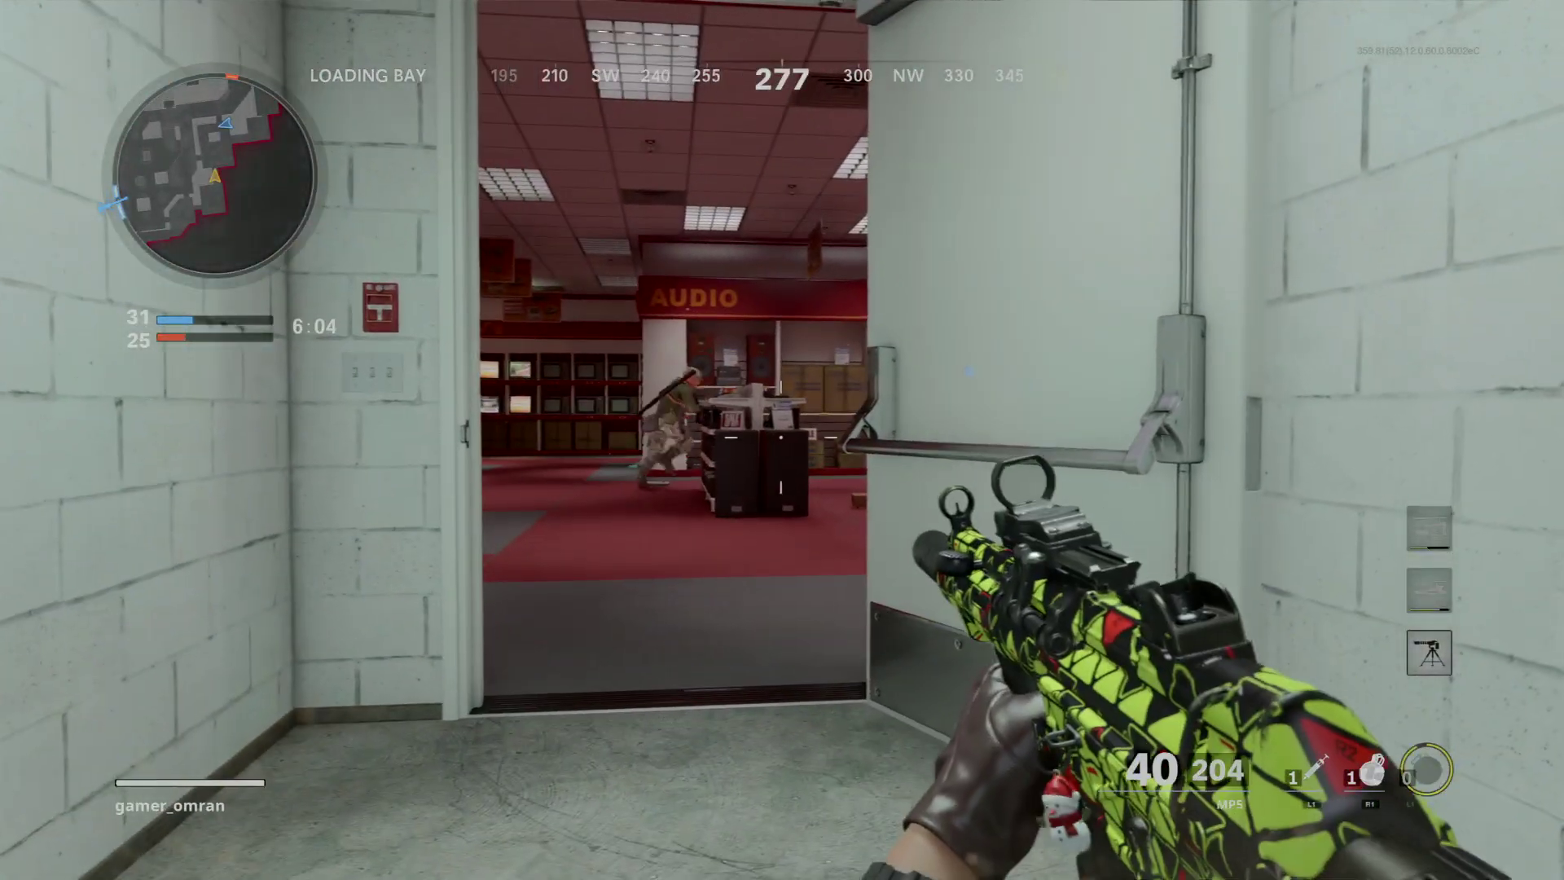
left_click(782, 441)
right_click(781, 439)
left_click(782, 440)
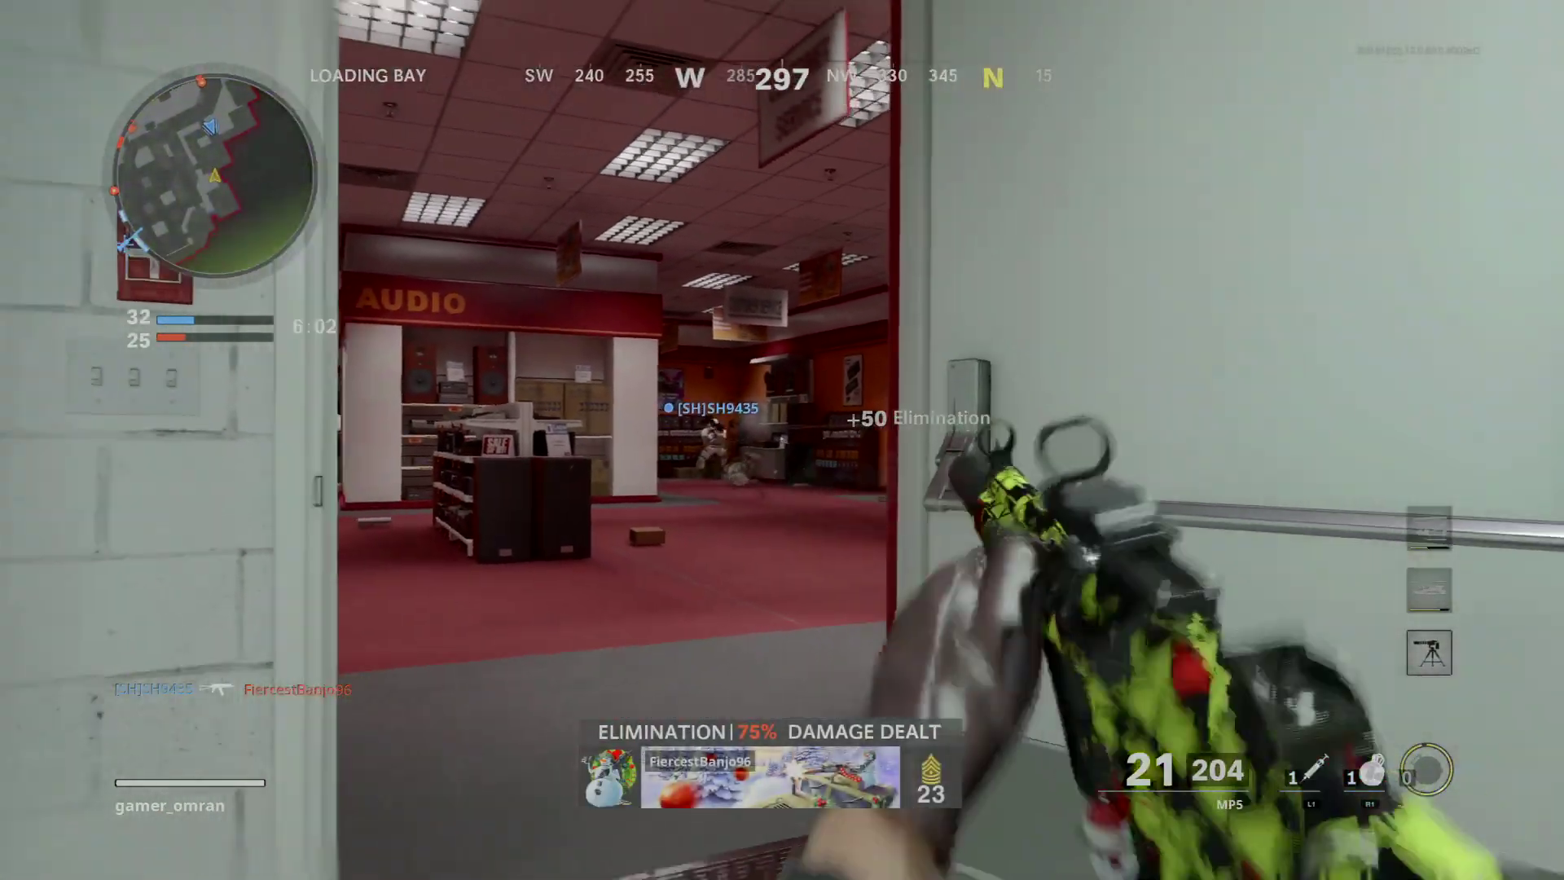
key("r")
key("w")
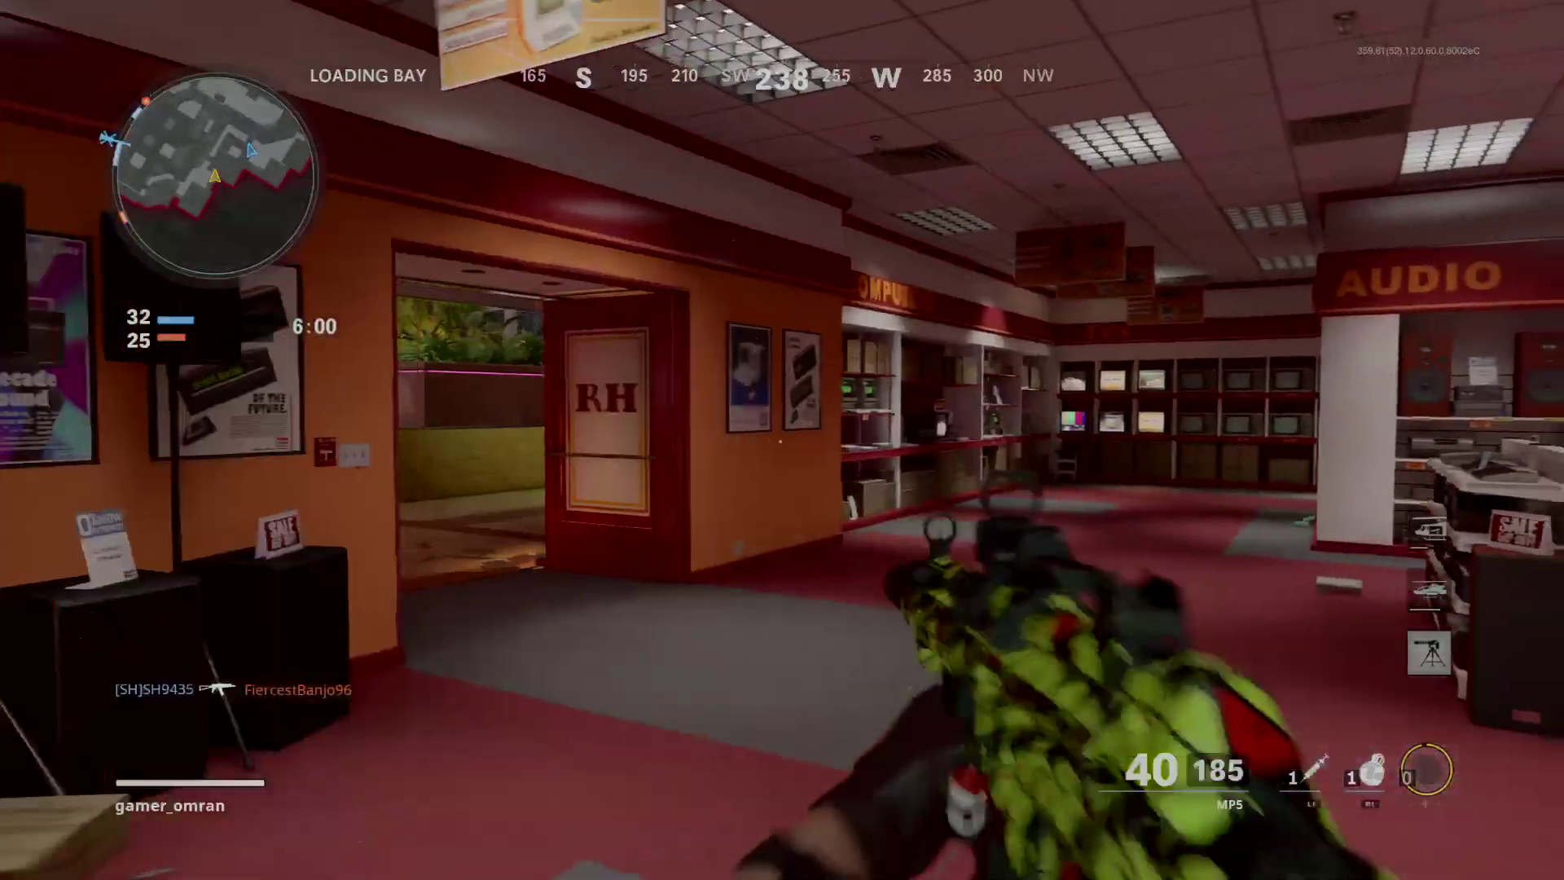
key("w")
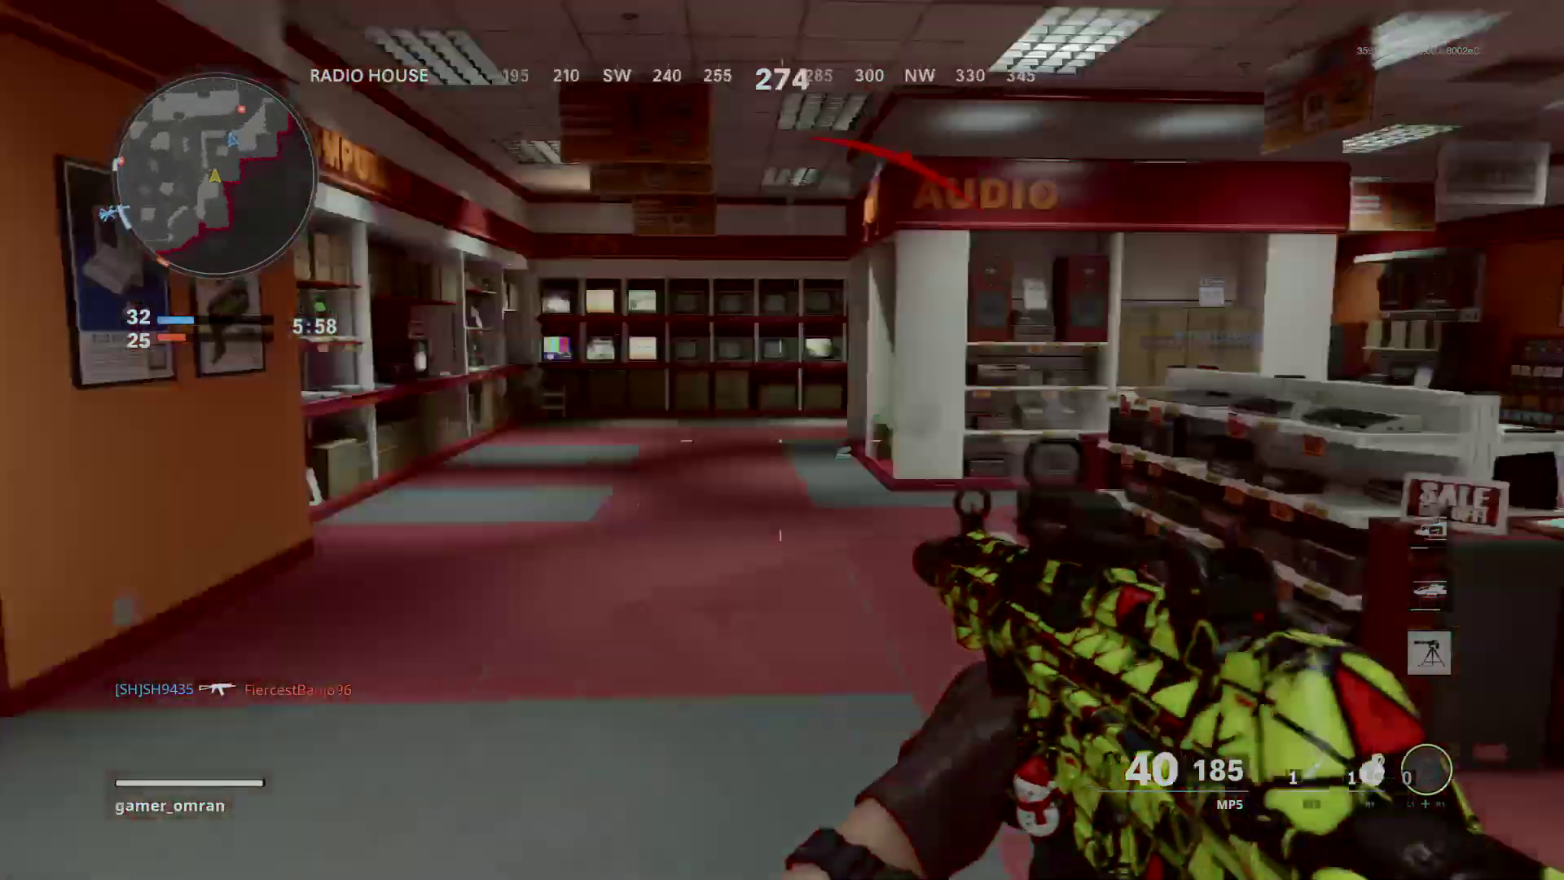
key("w")
key("4")
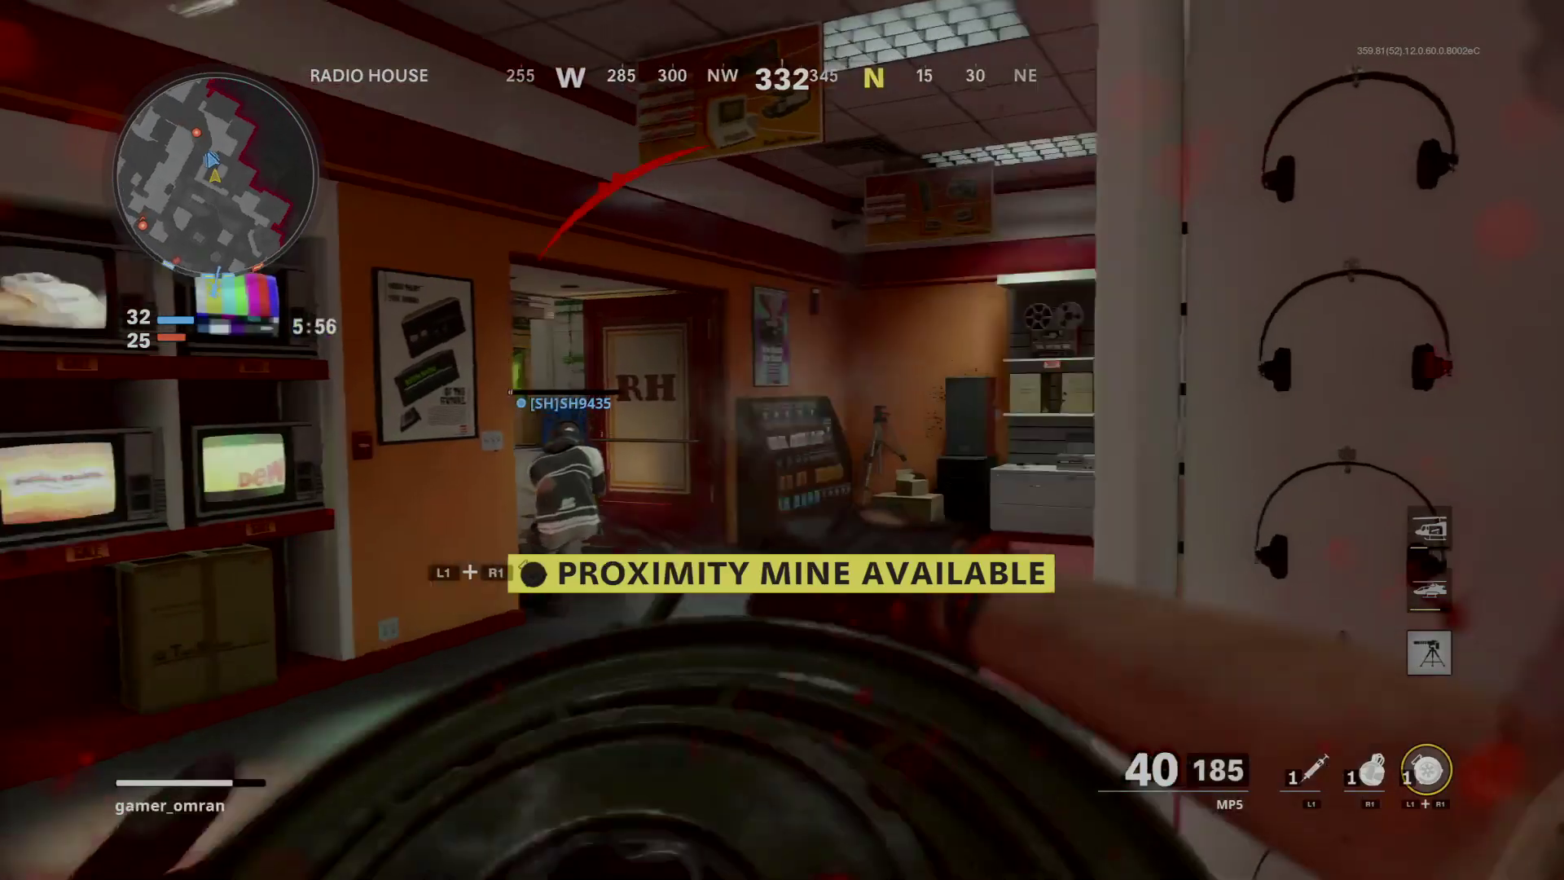
key("w")
key("w")
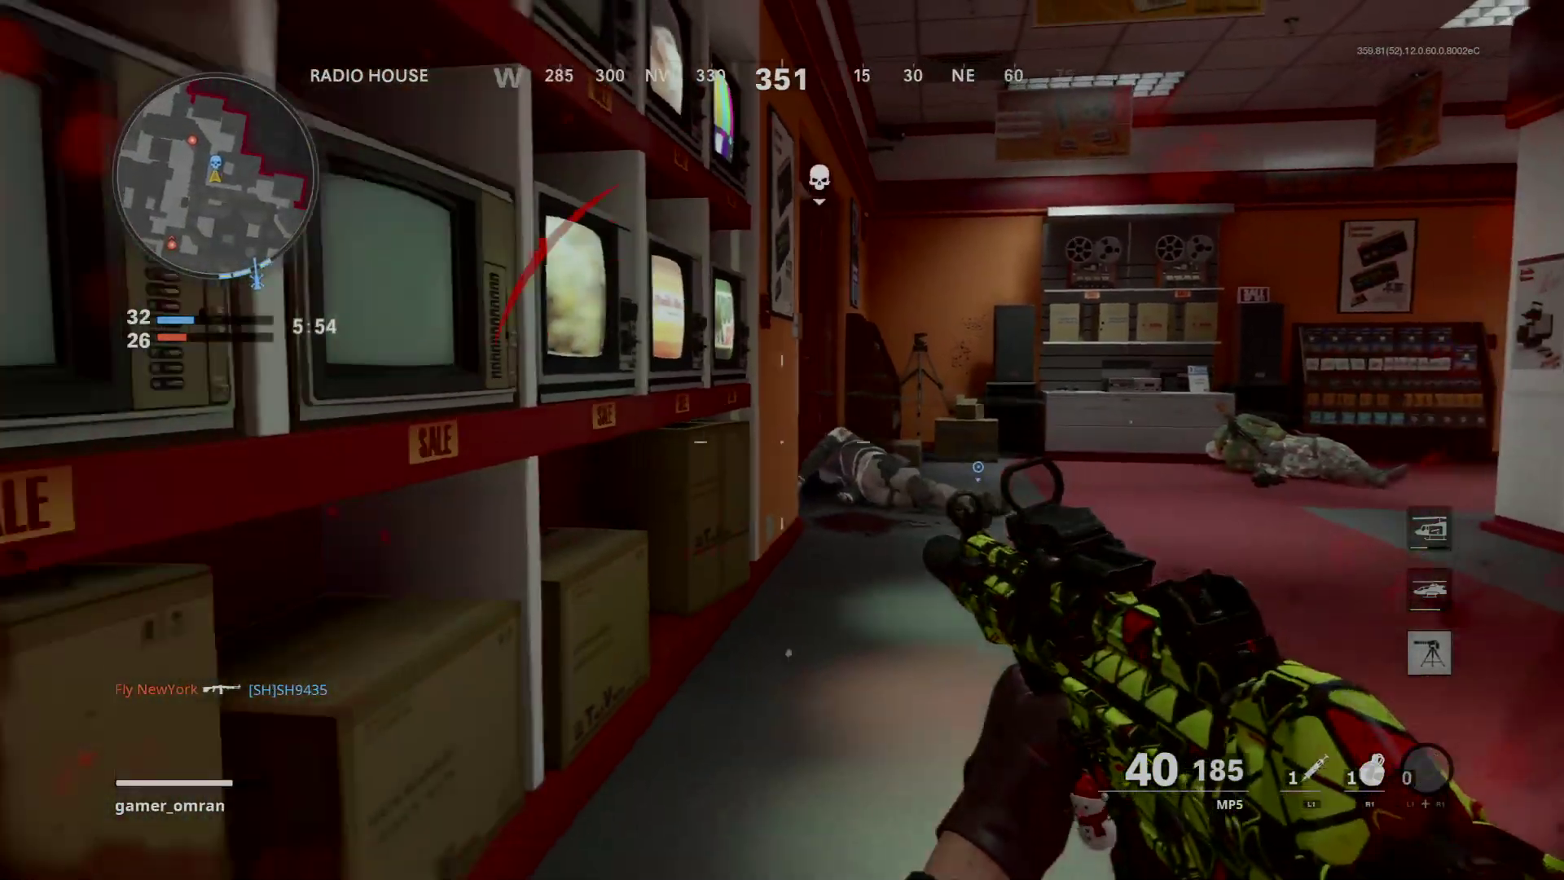
key("w")
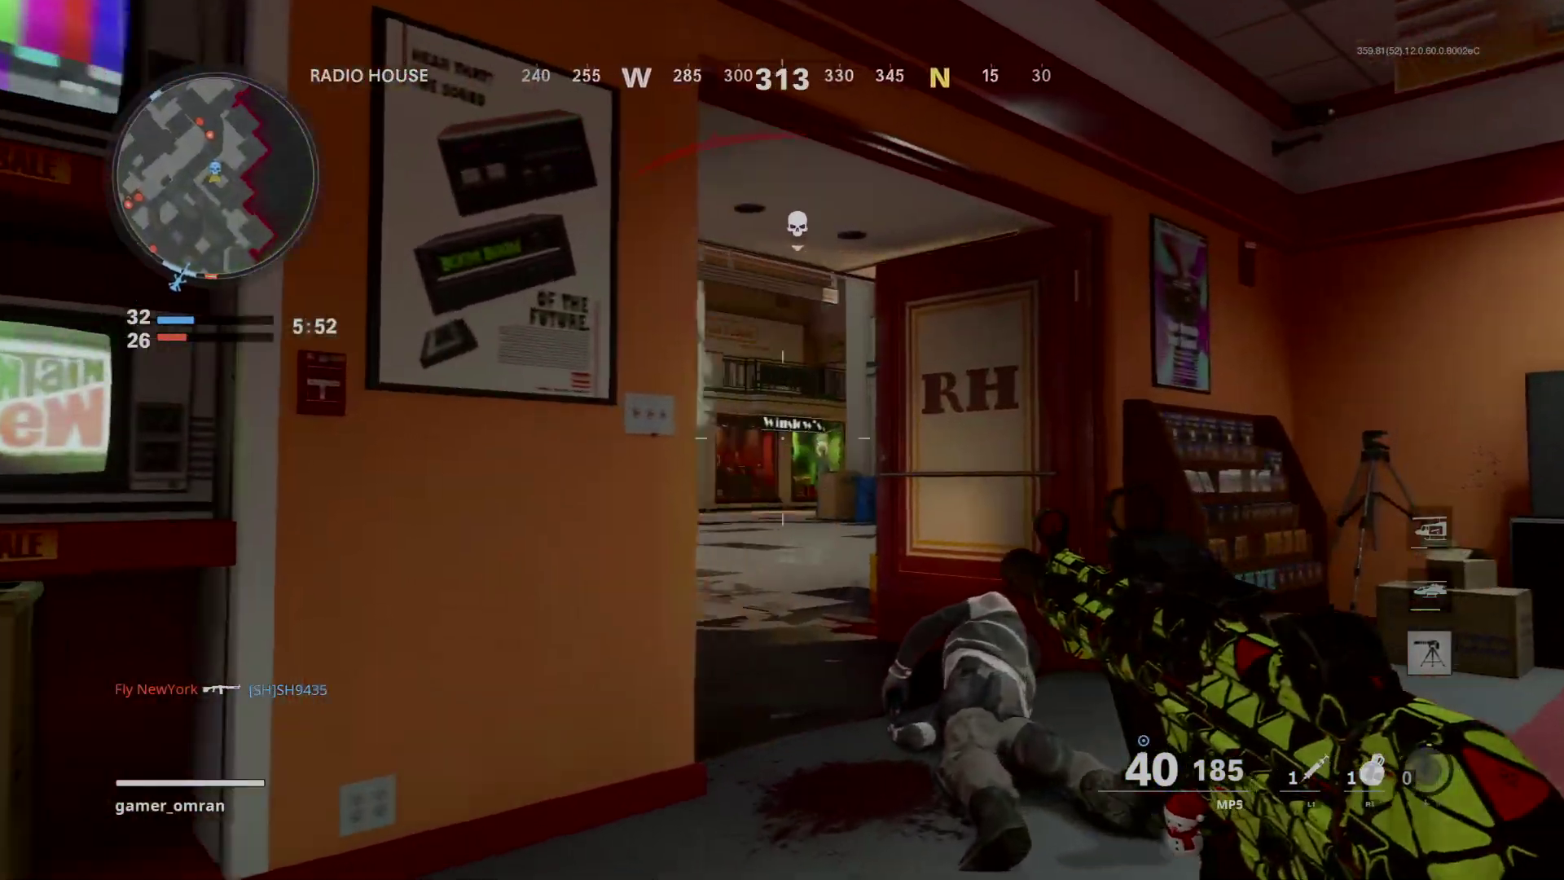
key("w")
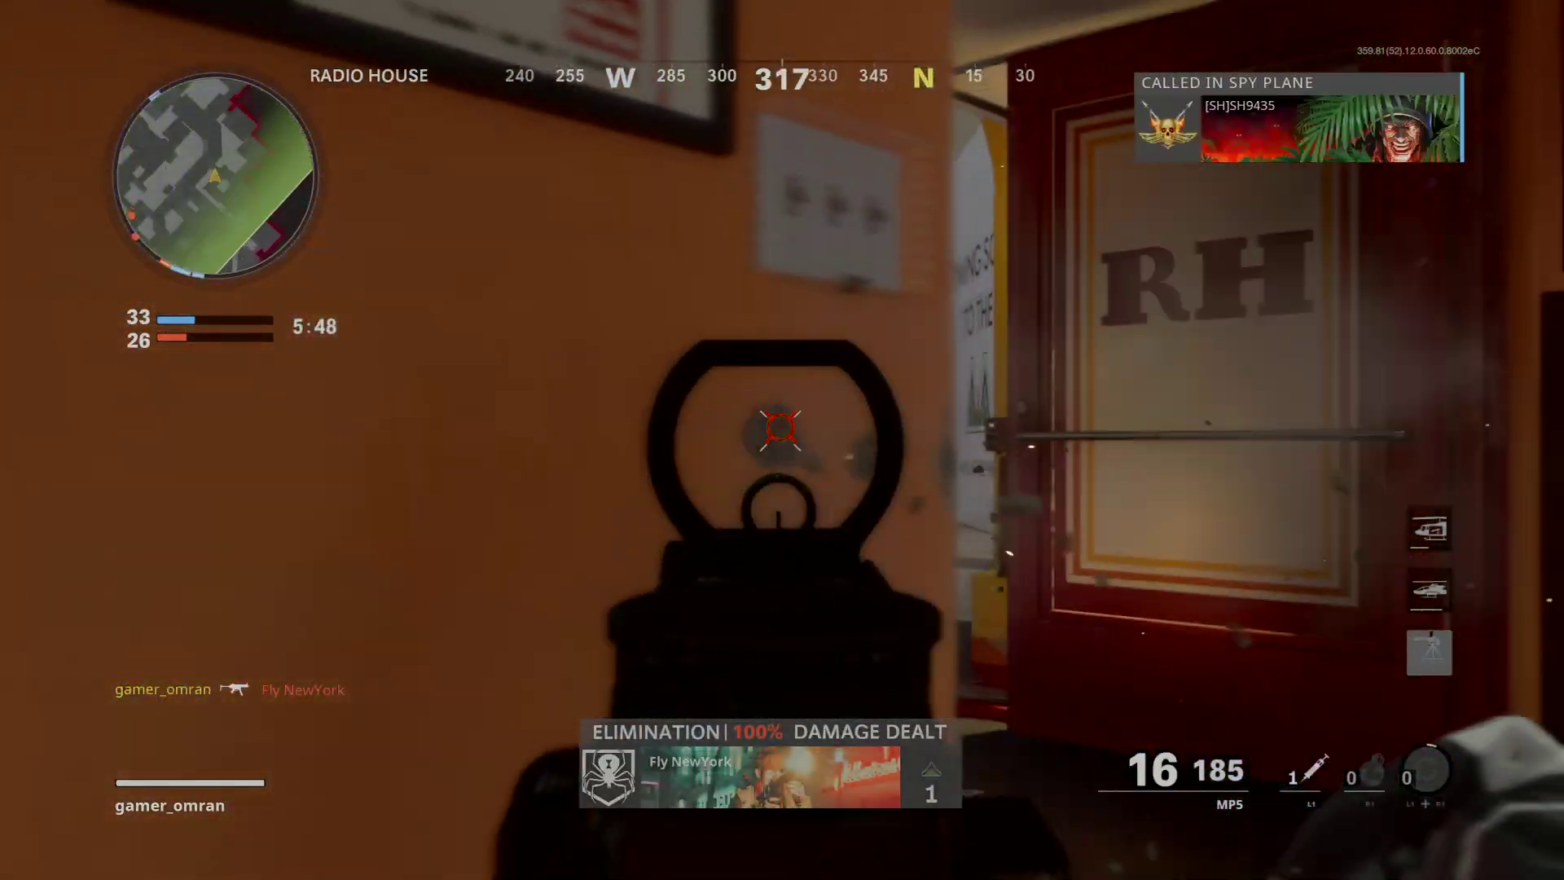
key("r")
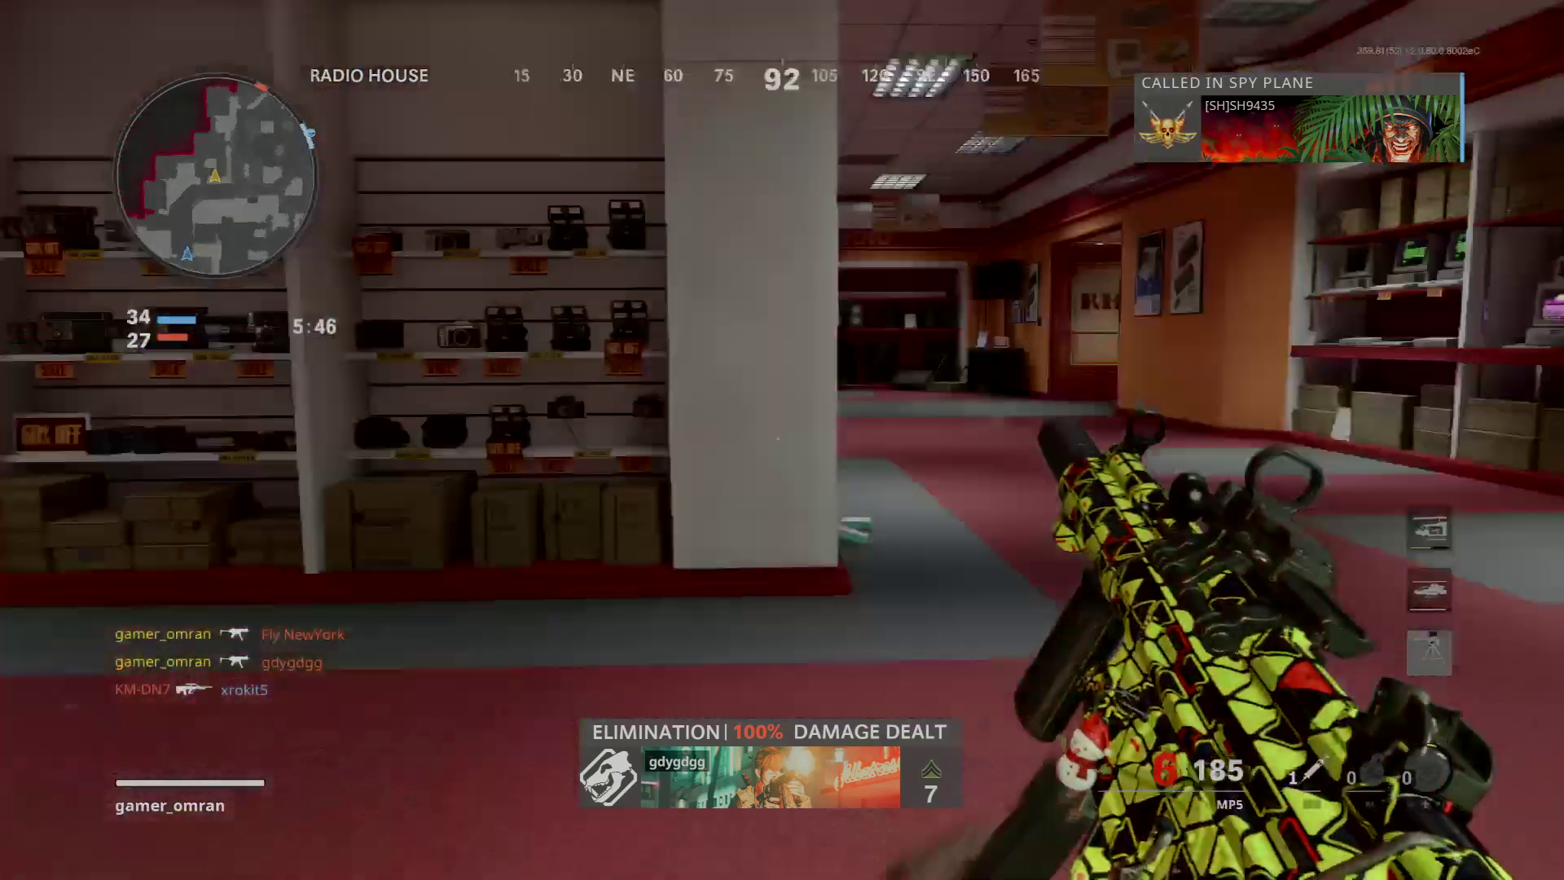
key("w")
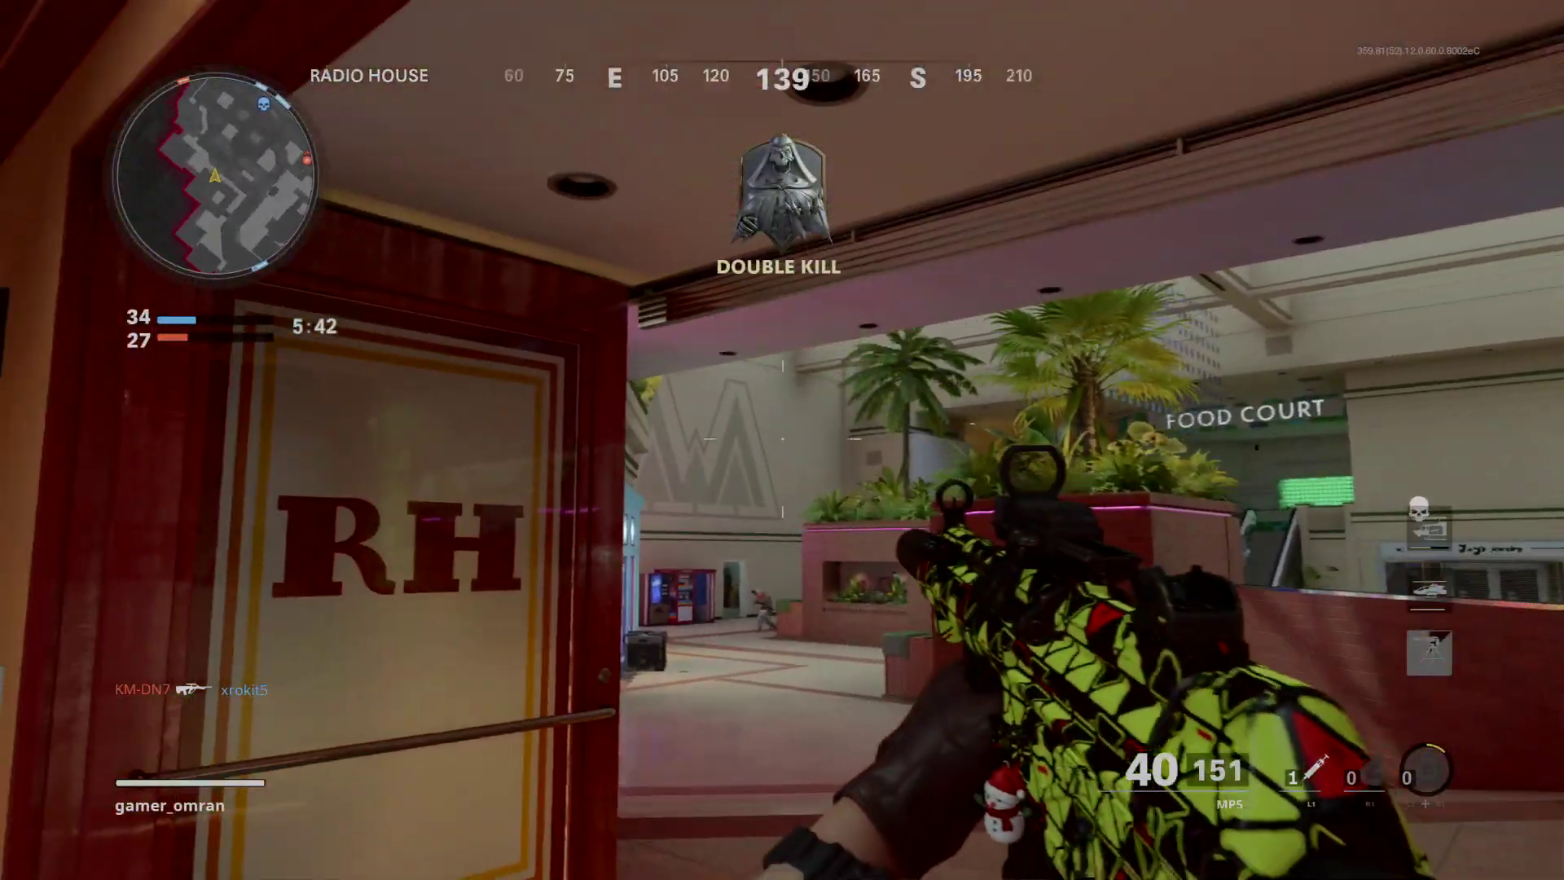
left_click(782, 440)
left_click(782, 439)
key("r")
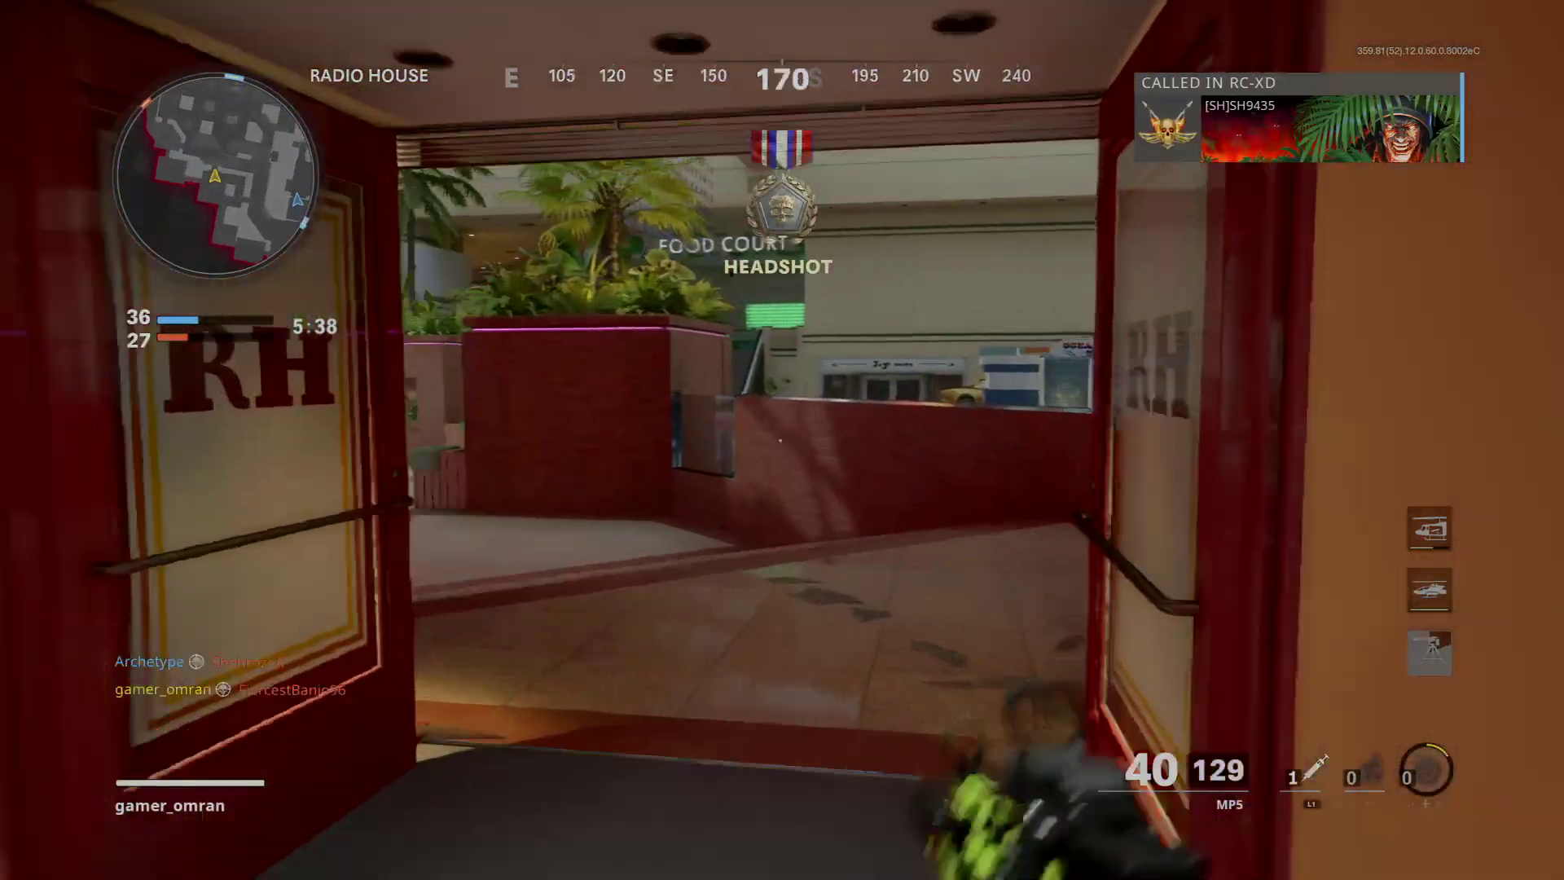
key("w")
key("w")
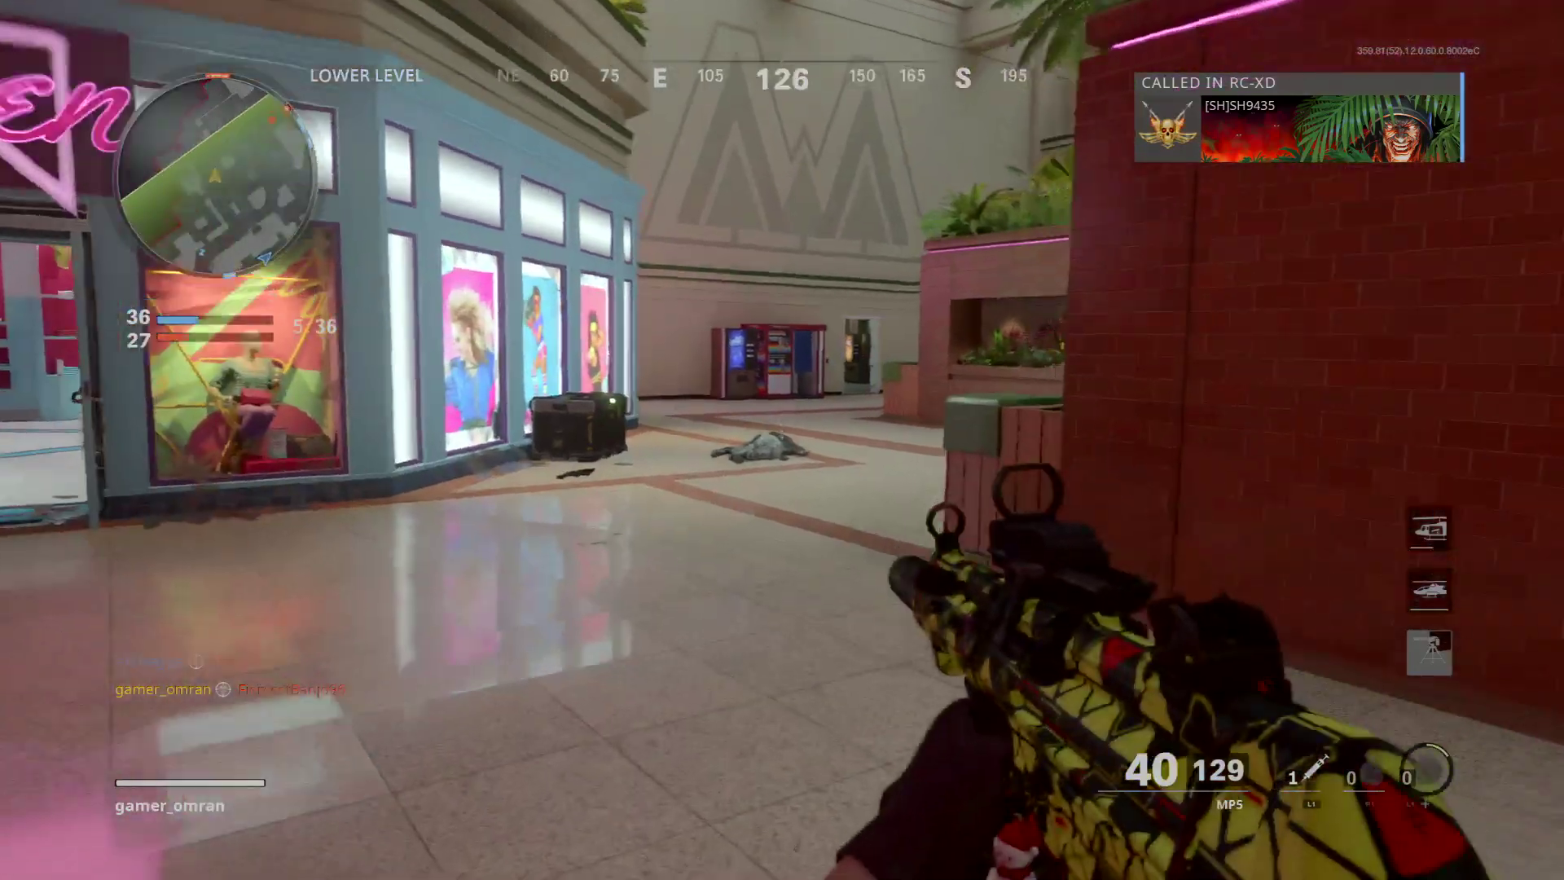
left_click(781, 440)
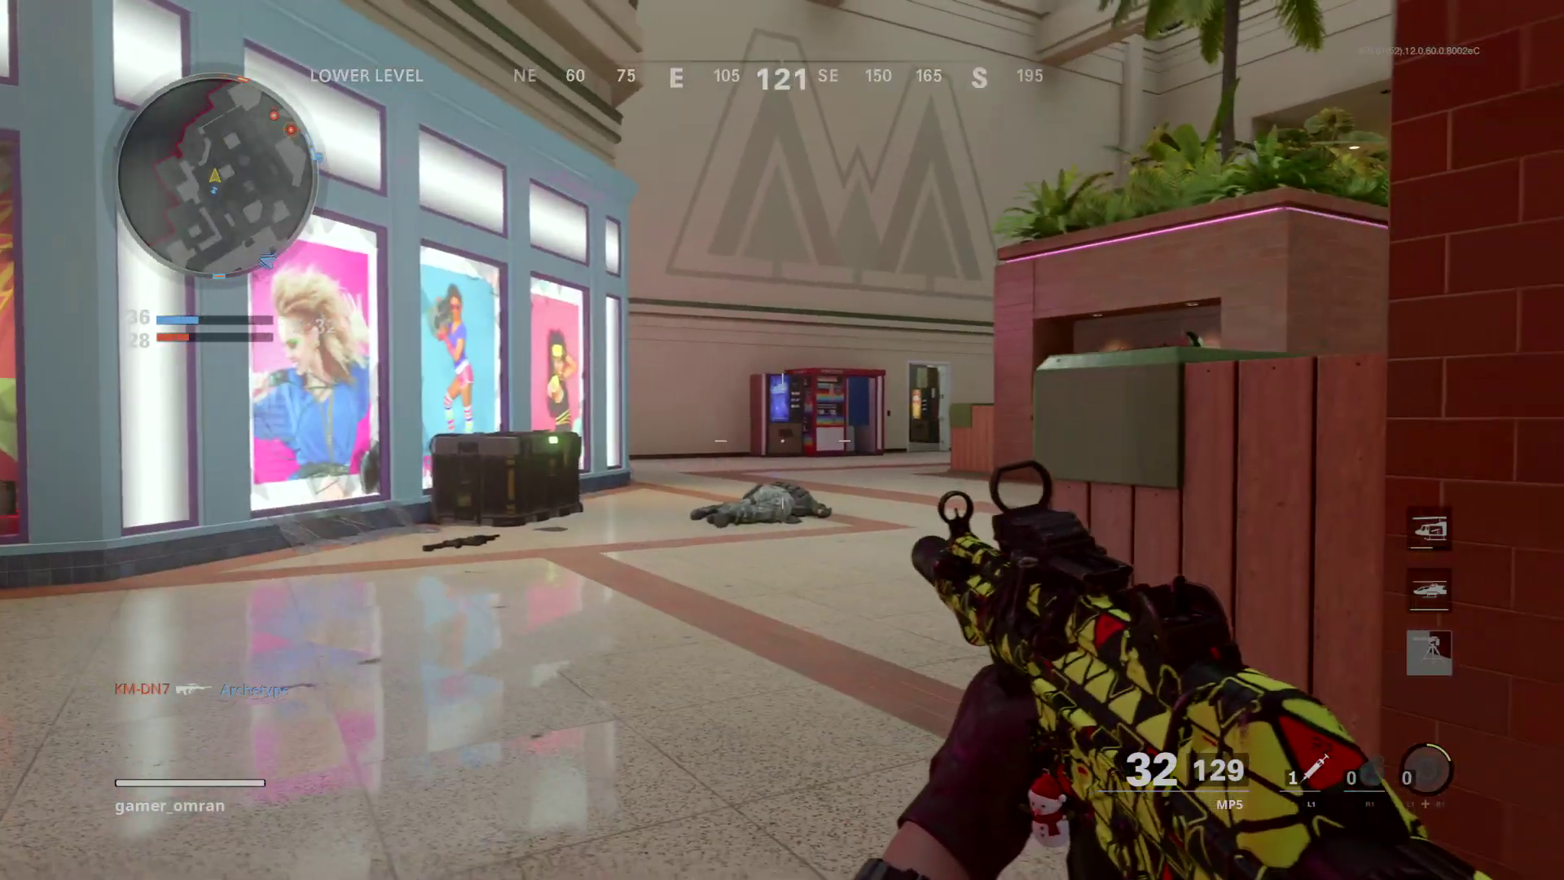
key("d")
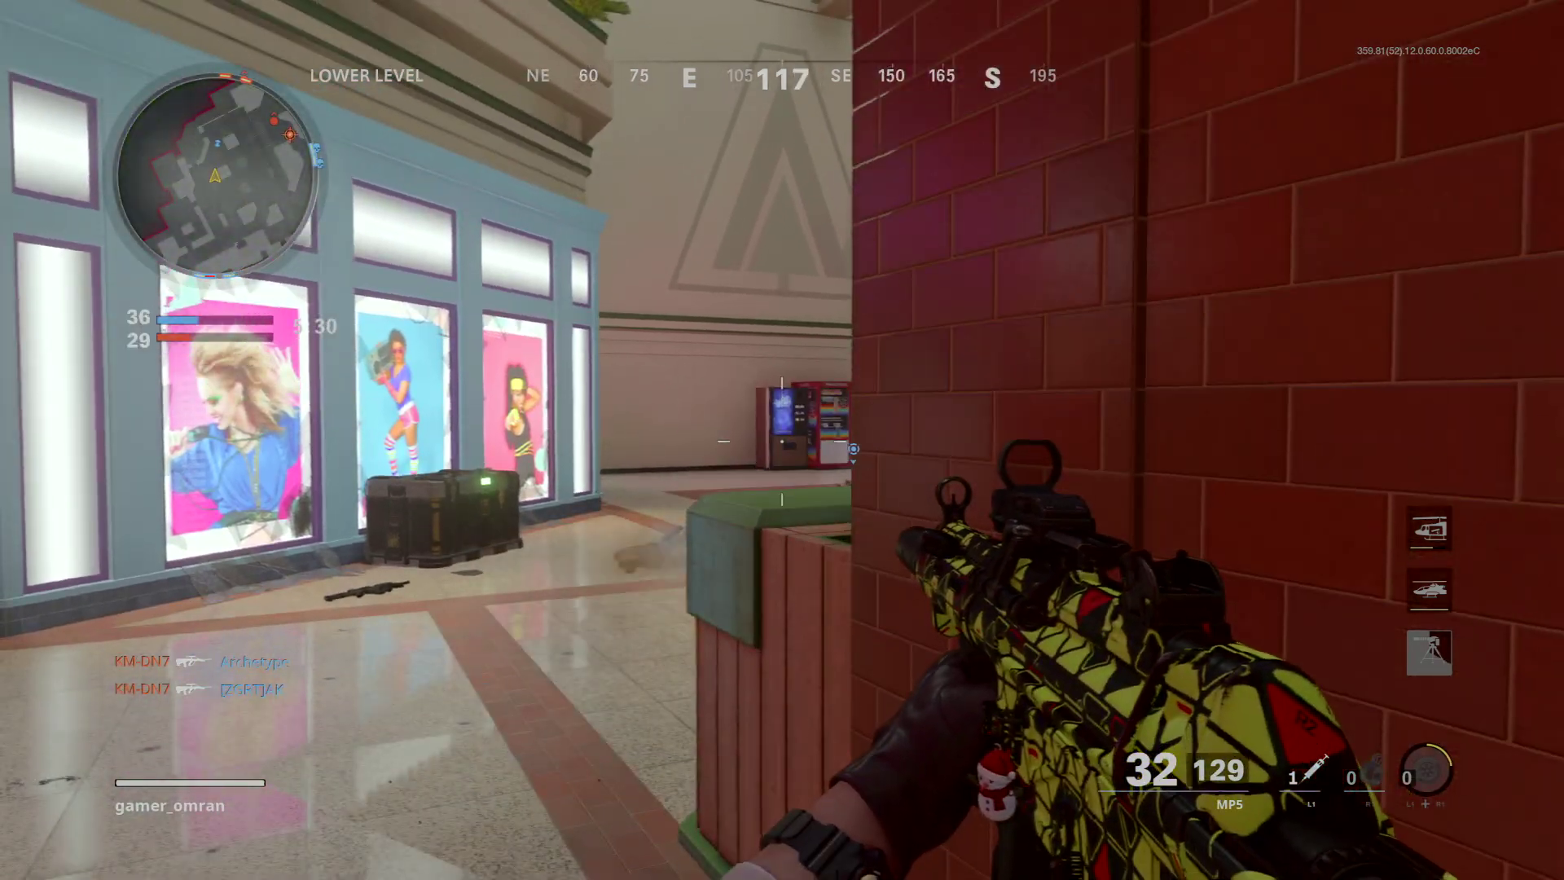
key("r")
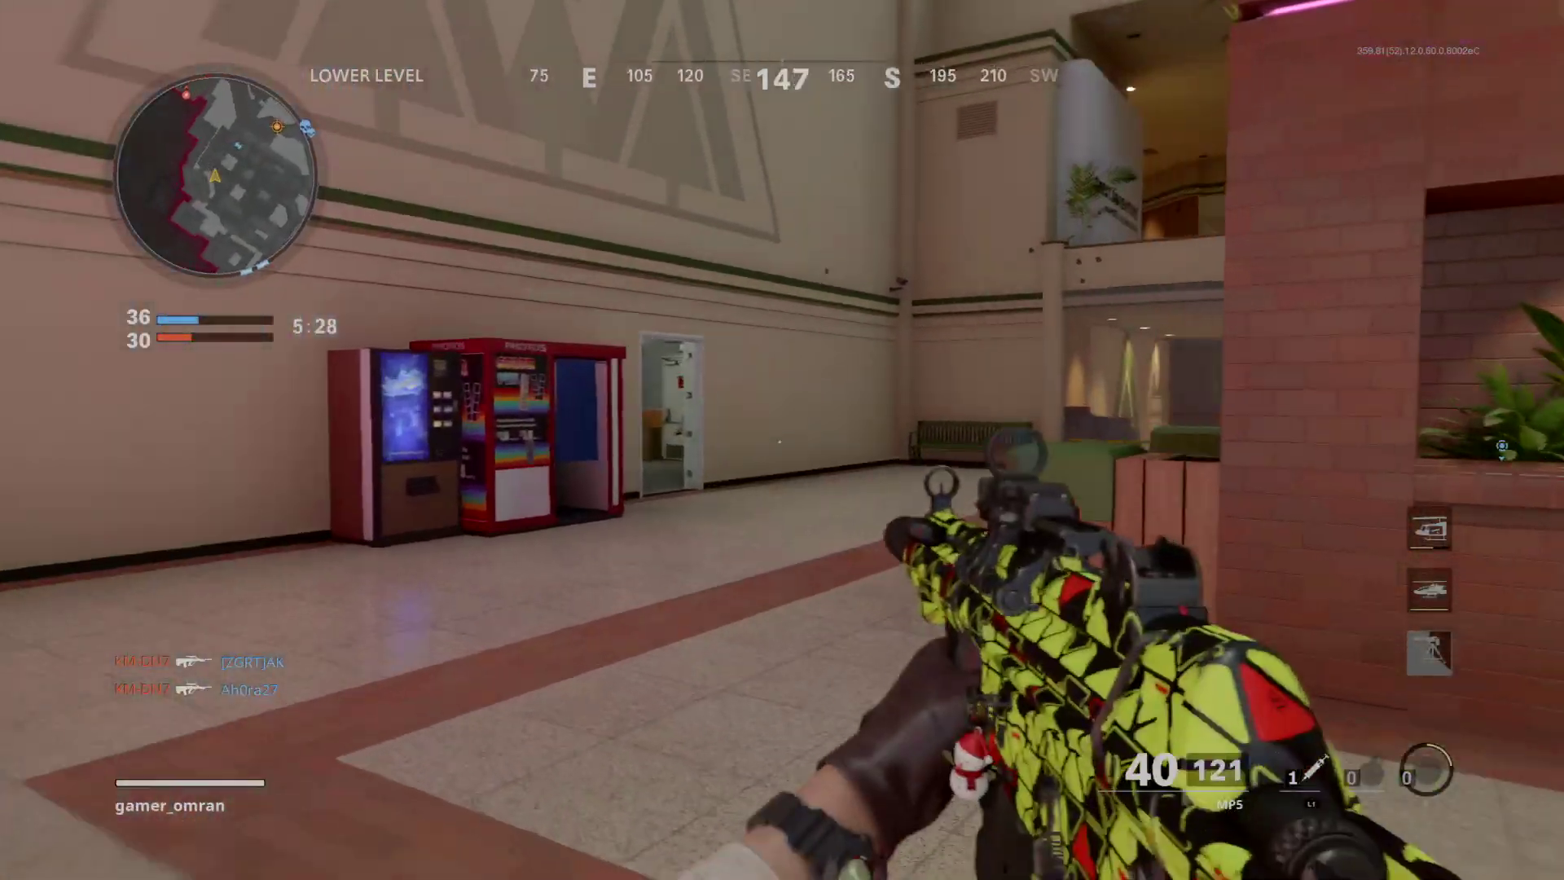
key("w")
key("w")
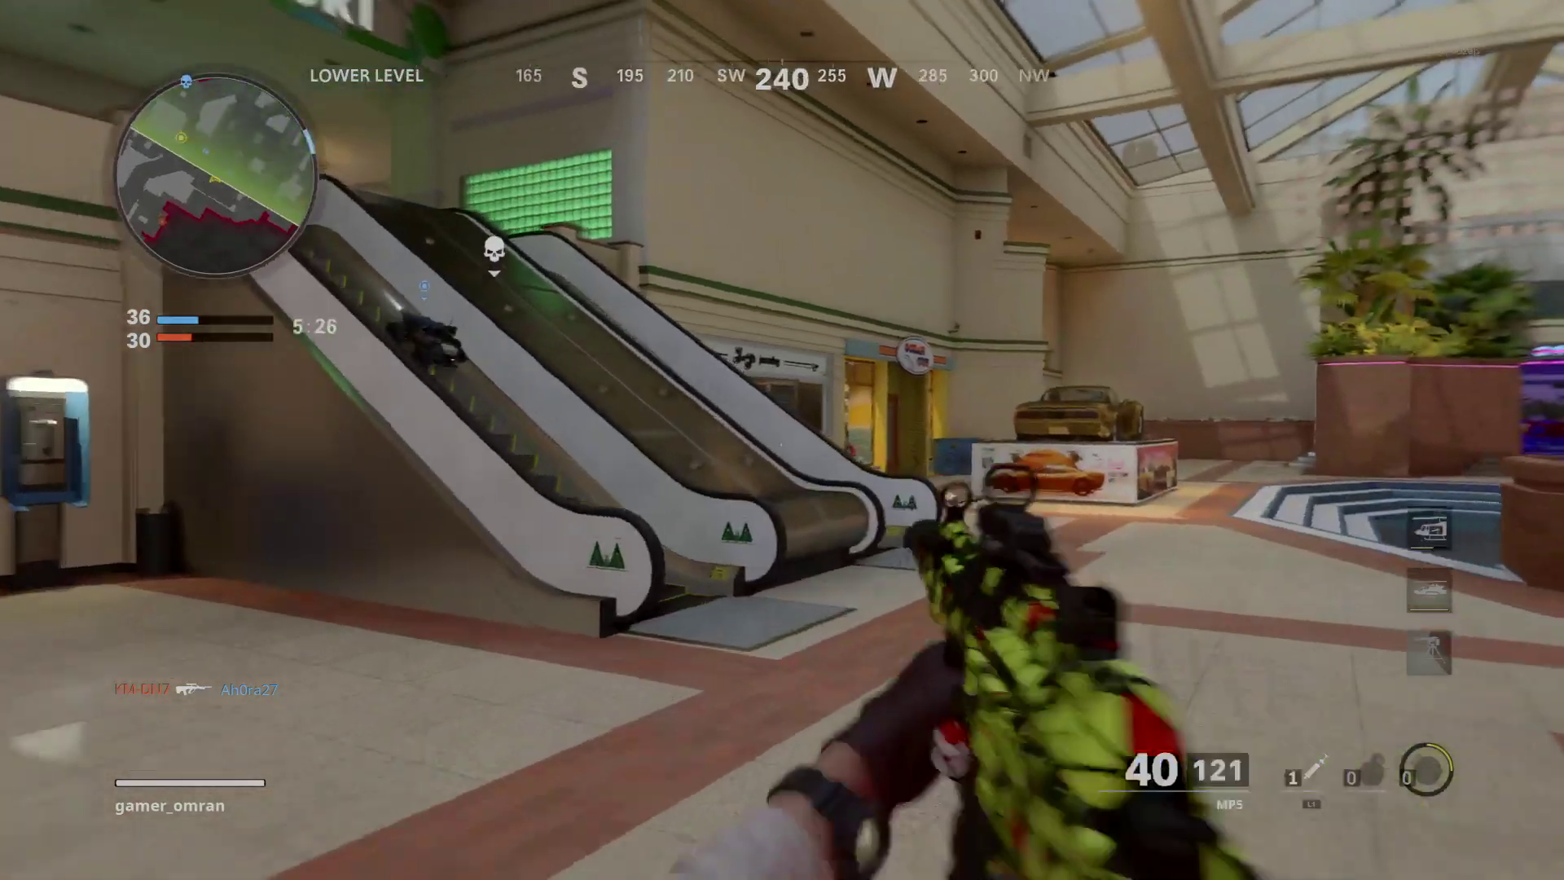
key("w")
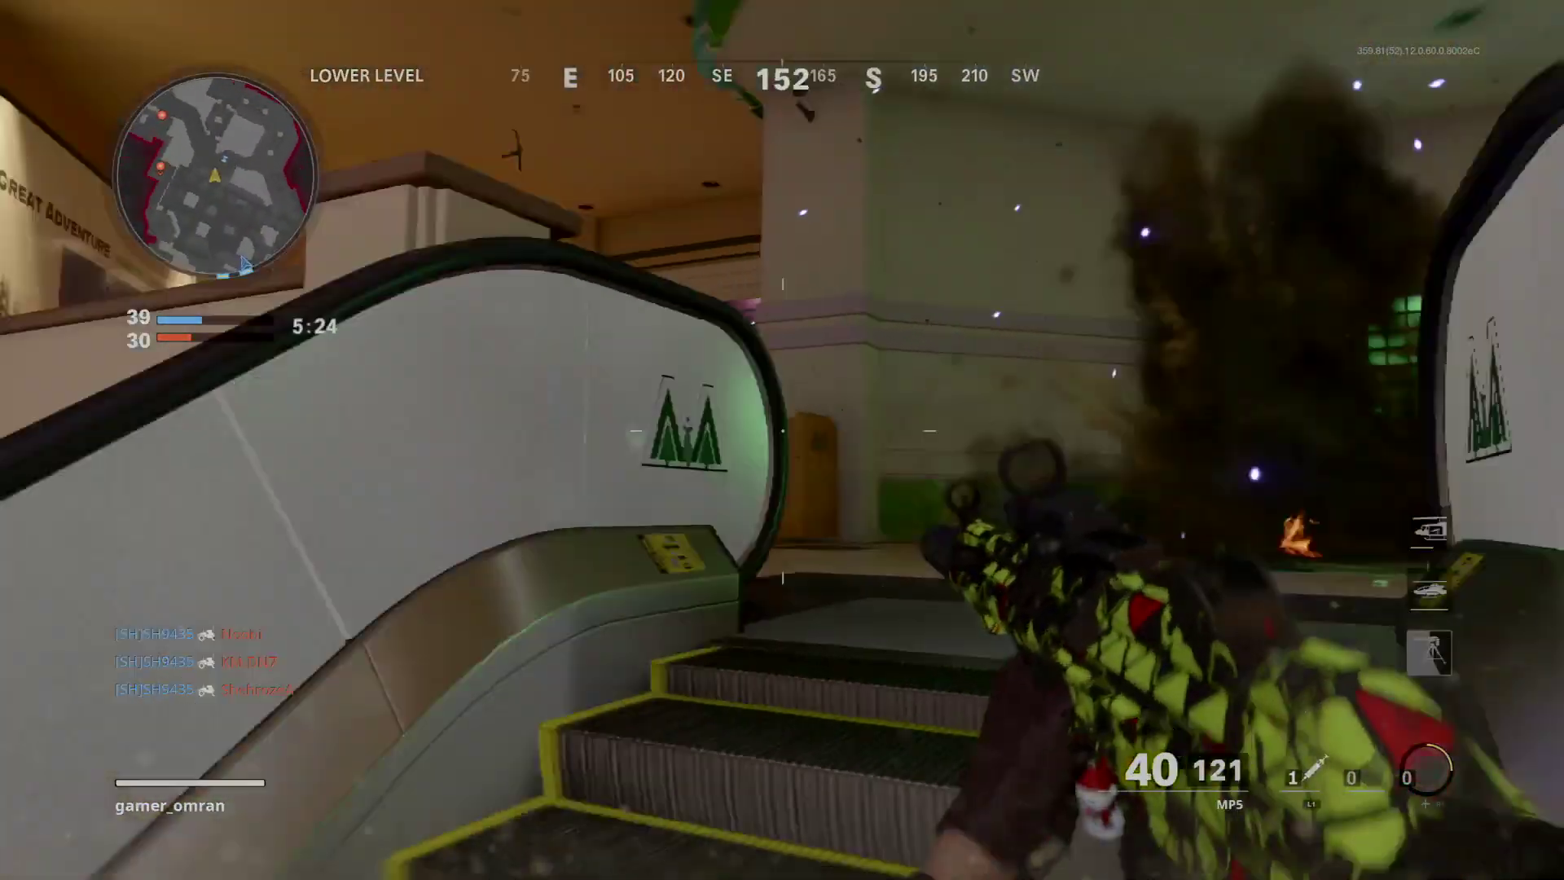
right_click(782, 439)
left_click(782, 440)
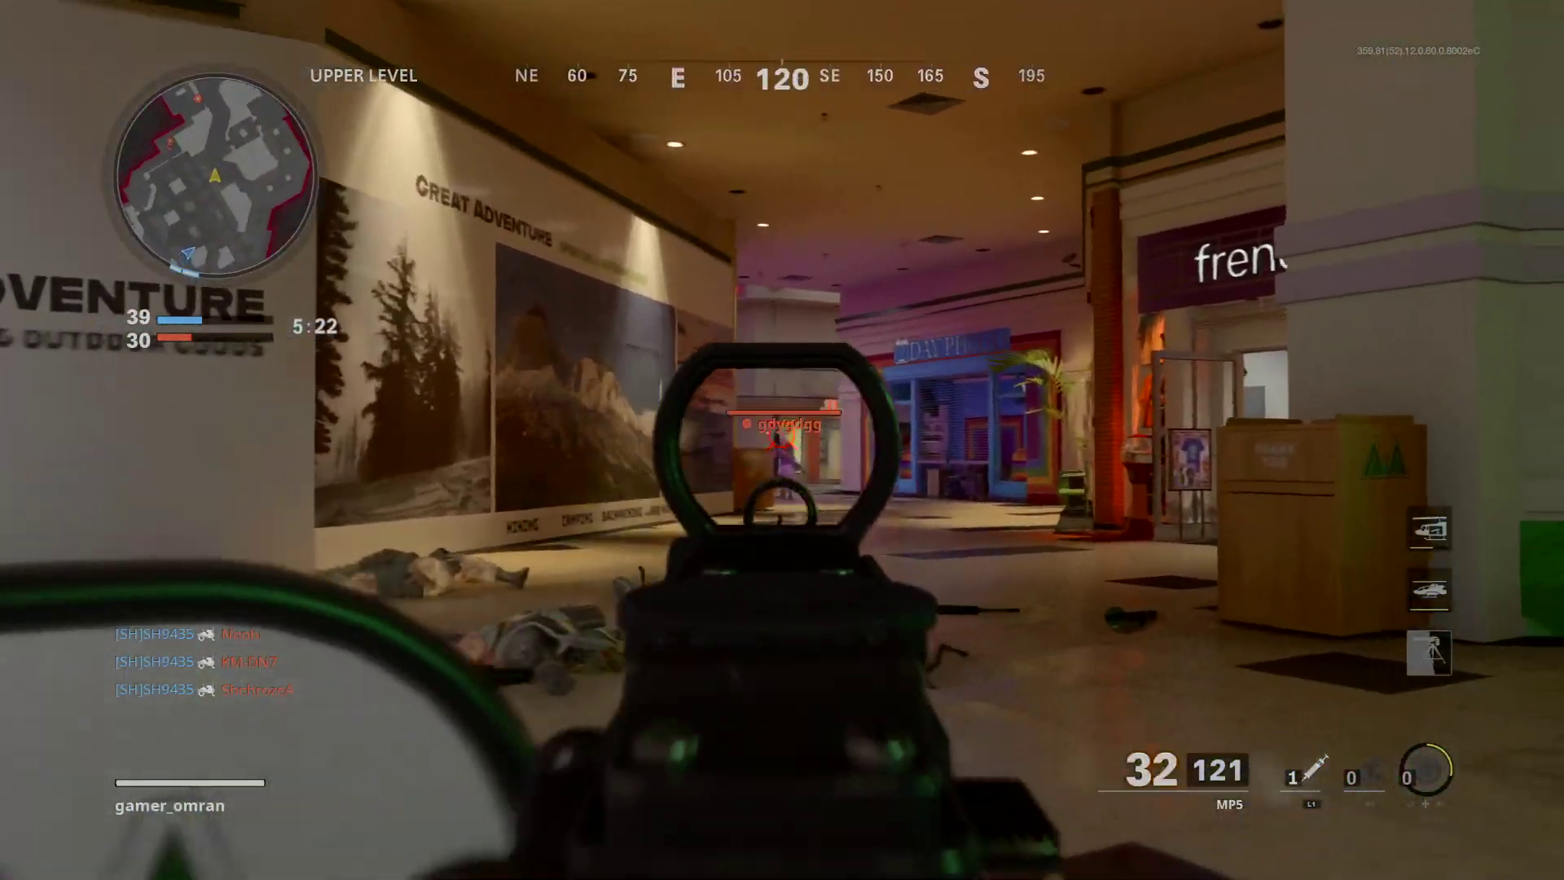
left_click(782, 439)
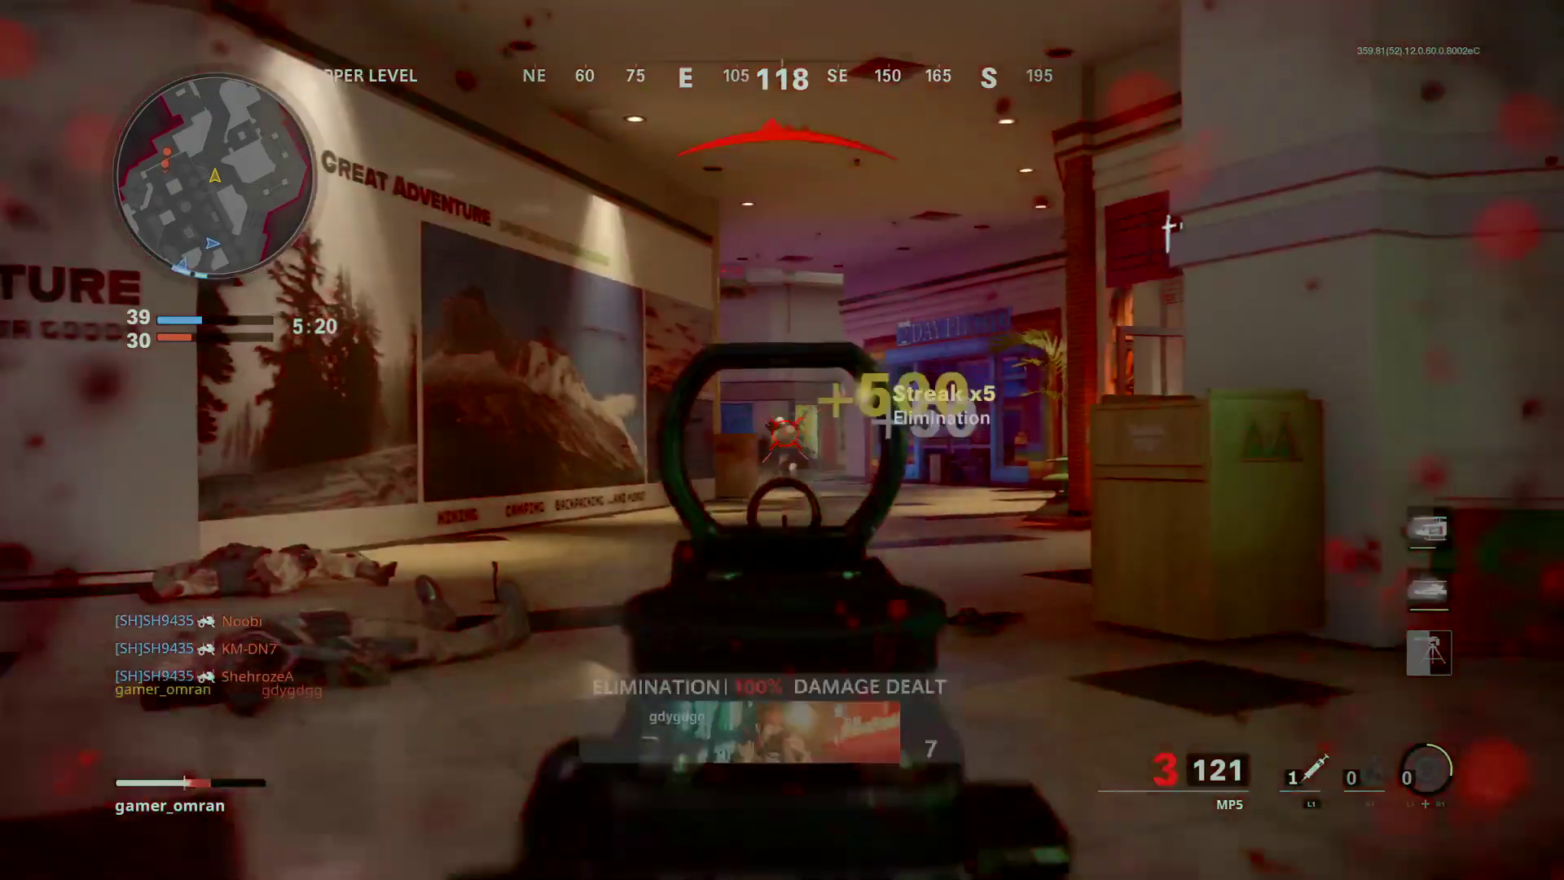
key("r")
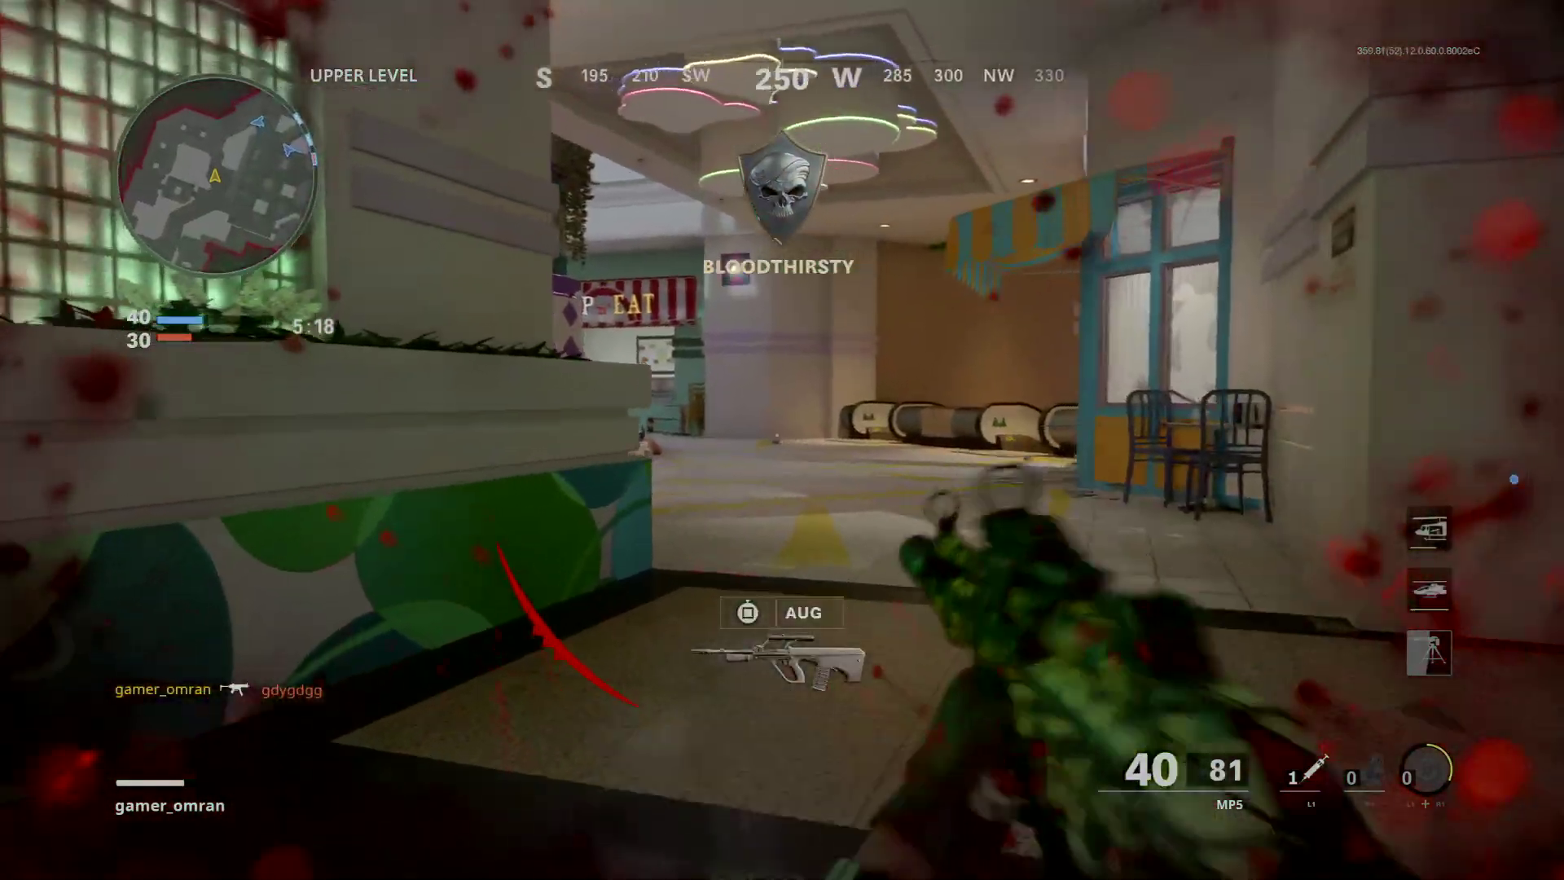
key("w")
key("w")
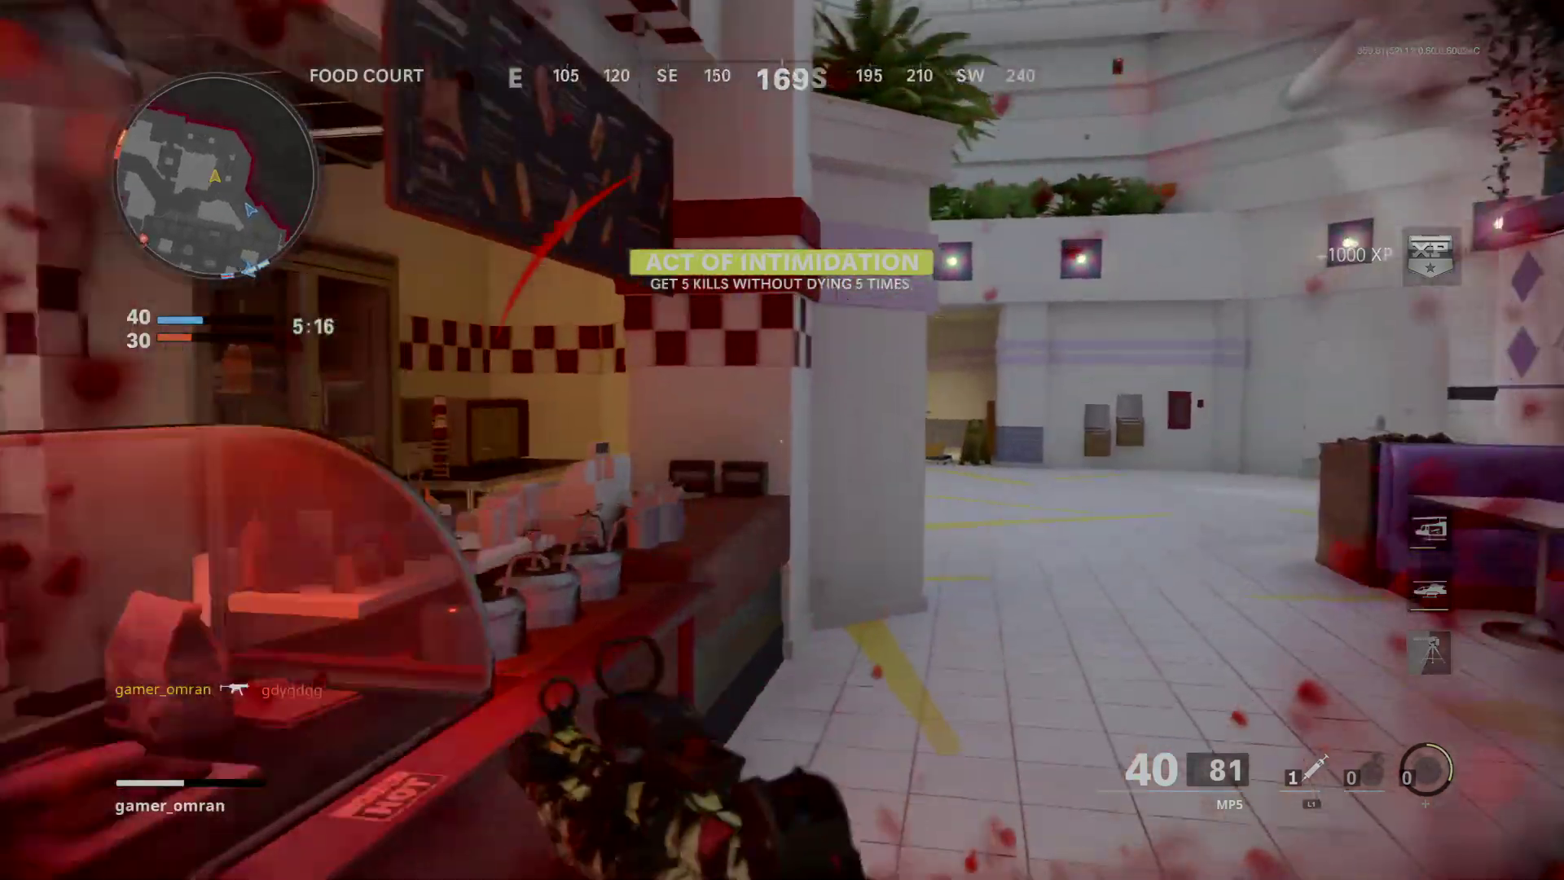
key("w")
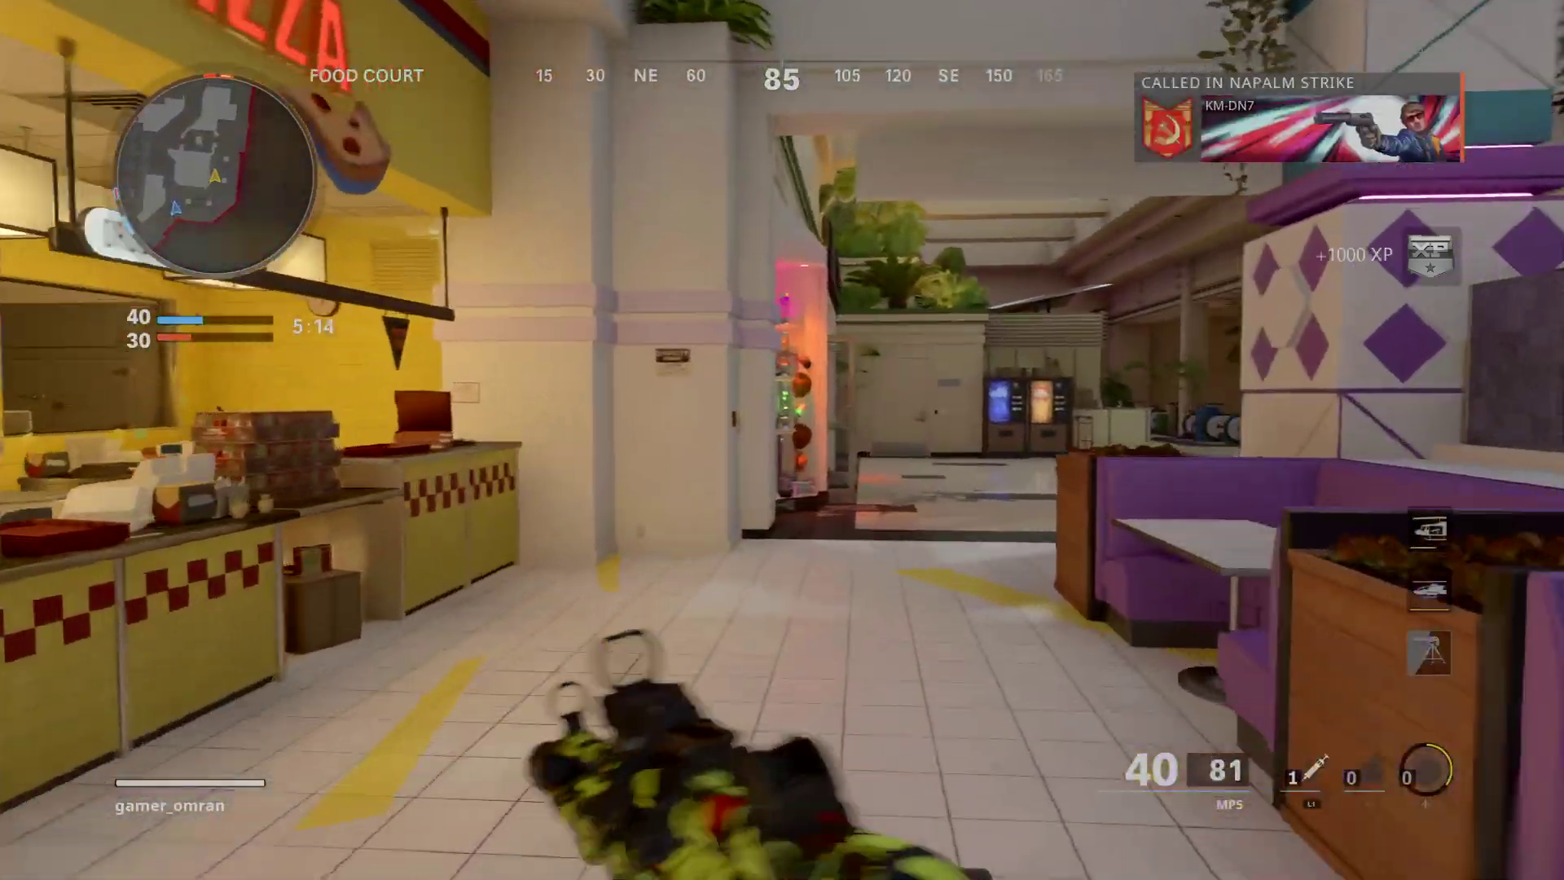
key("w")
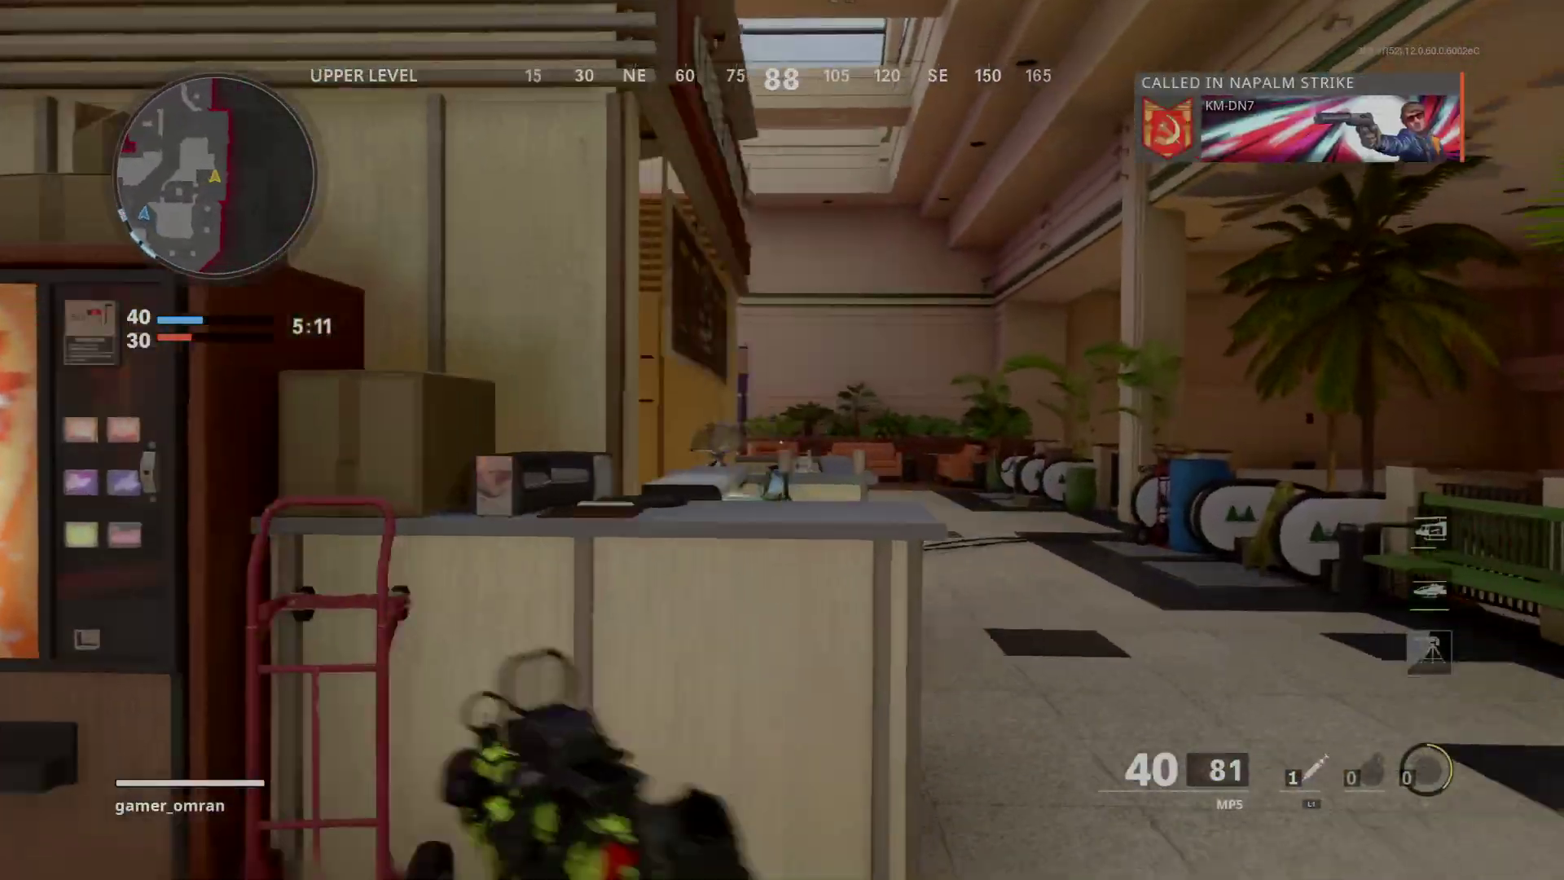
key("w")
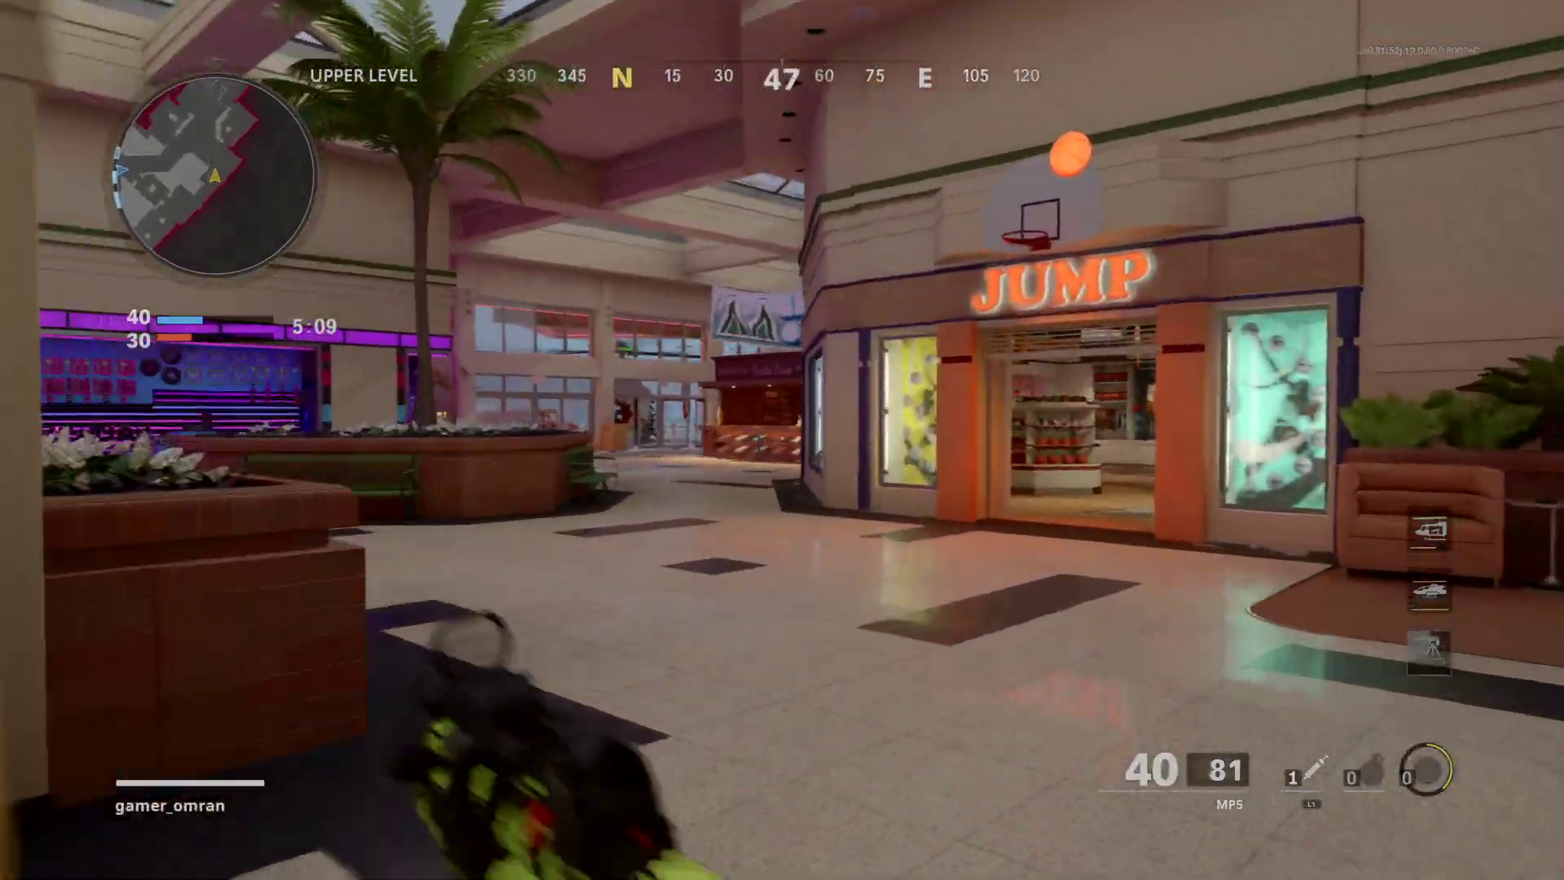
key("w")
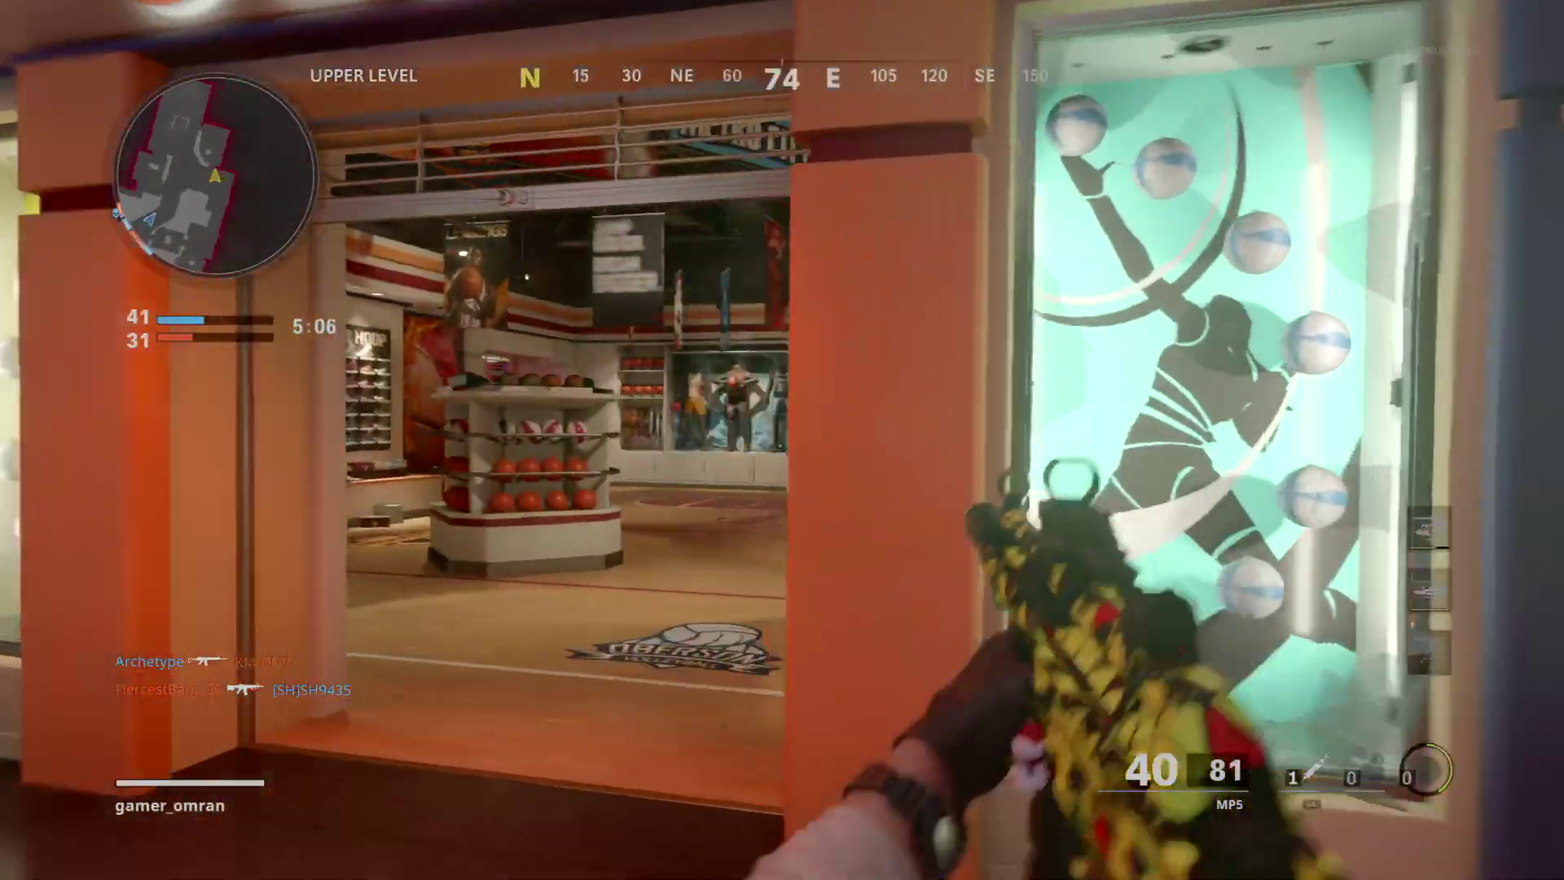
key("w")
right_click(782, 441)
left_click(782, 440)
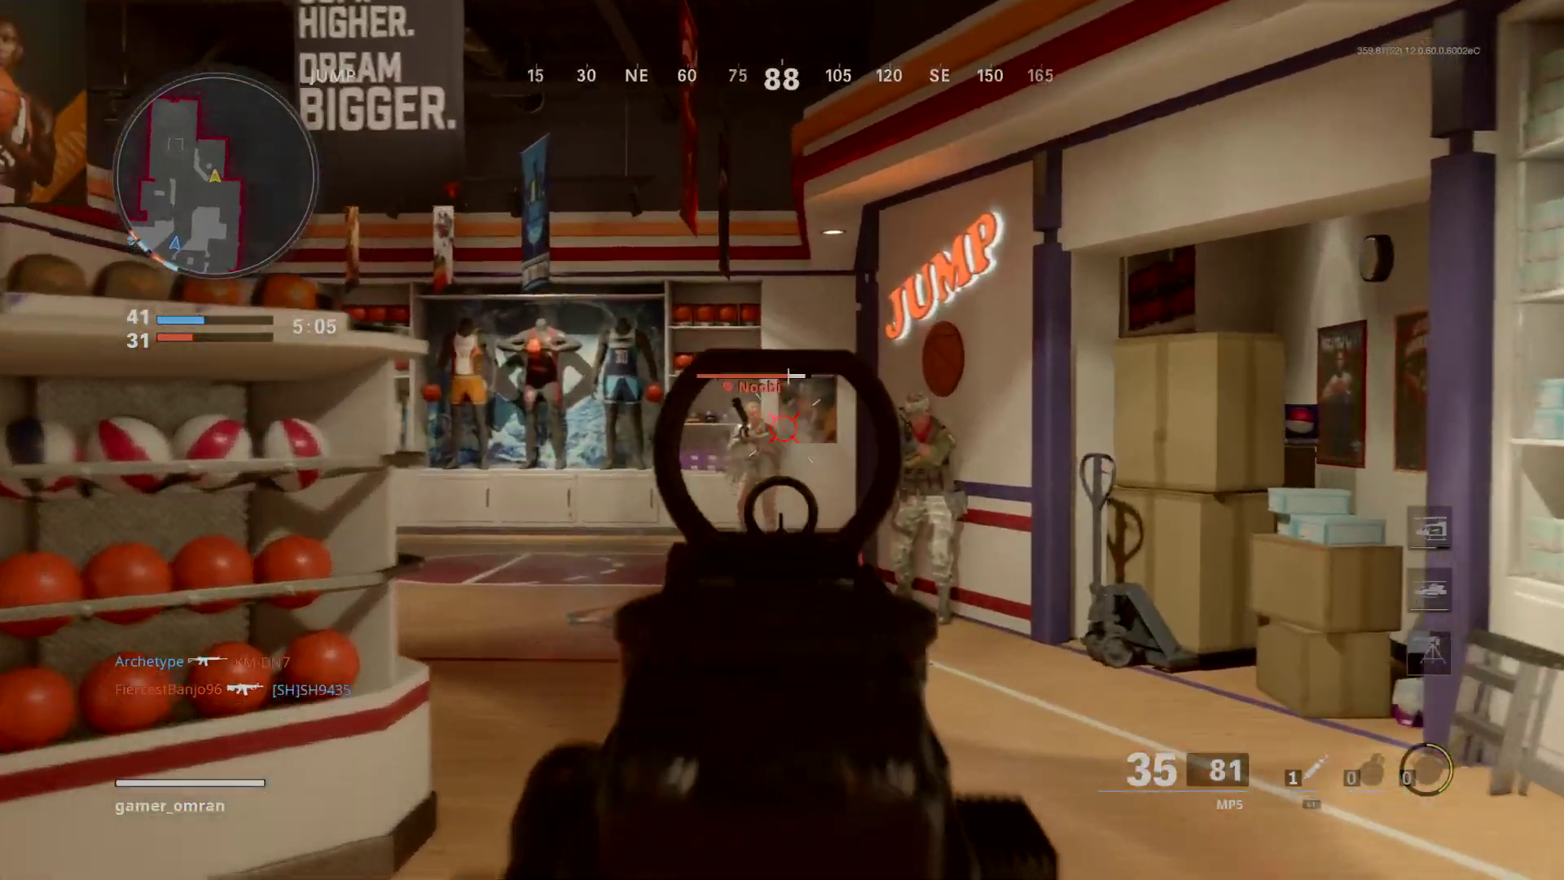
left_click(782, 439)
left_click(782, 440)
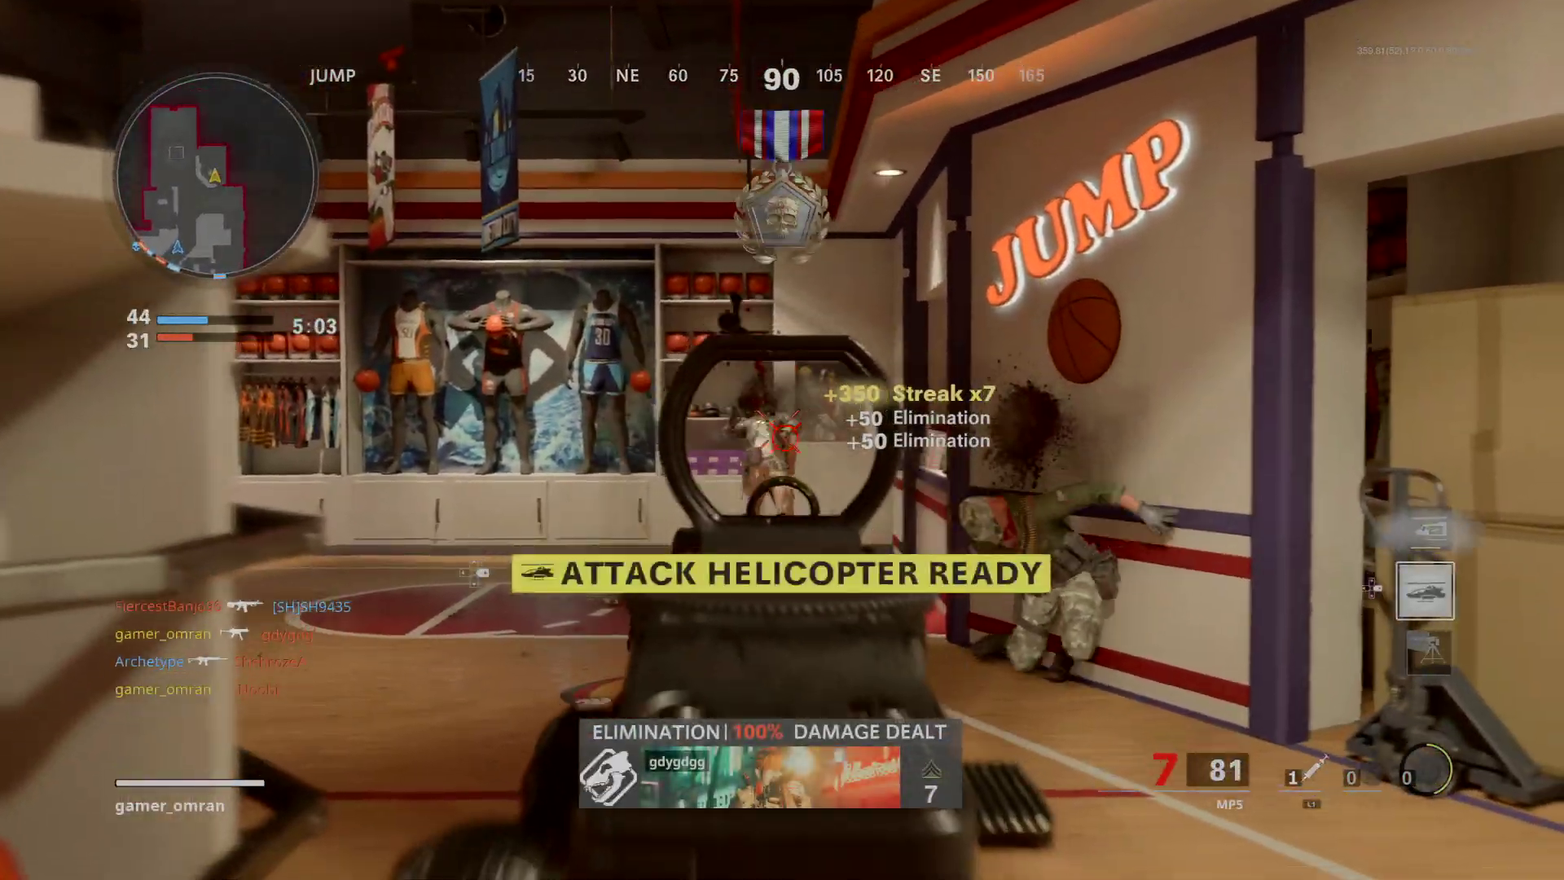
key("r")
key("w")
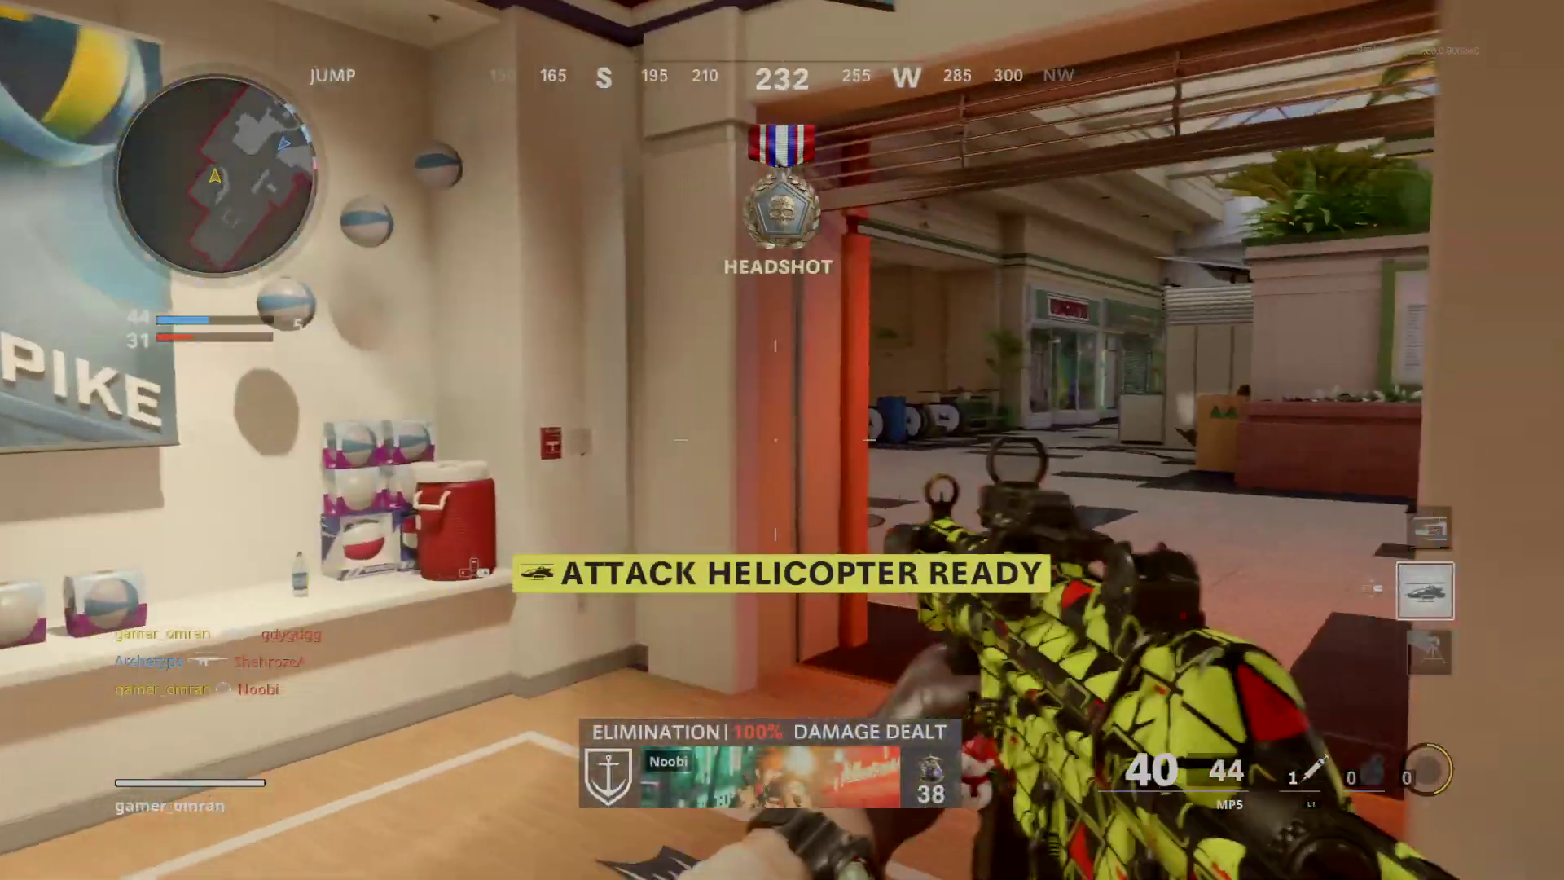
key("4")
key("w")
key("shift")
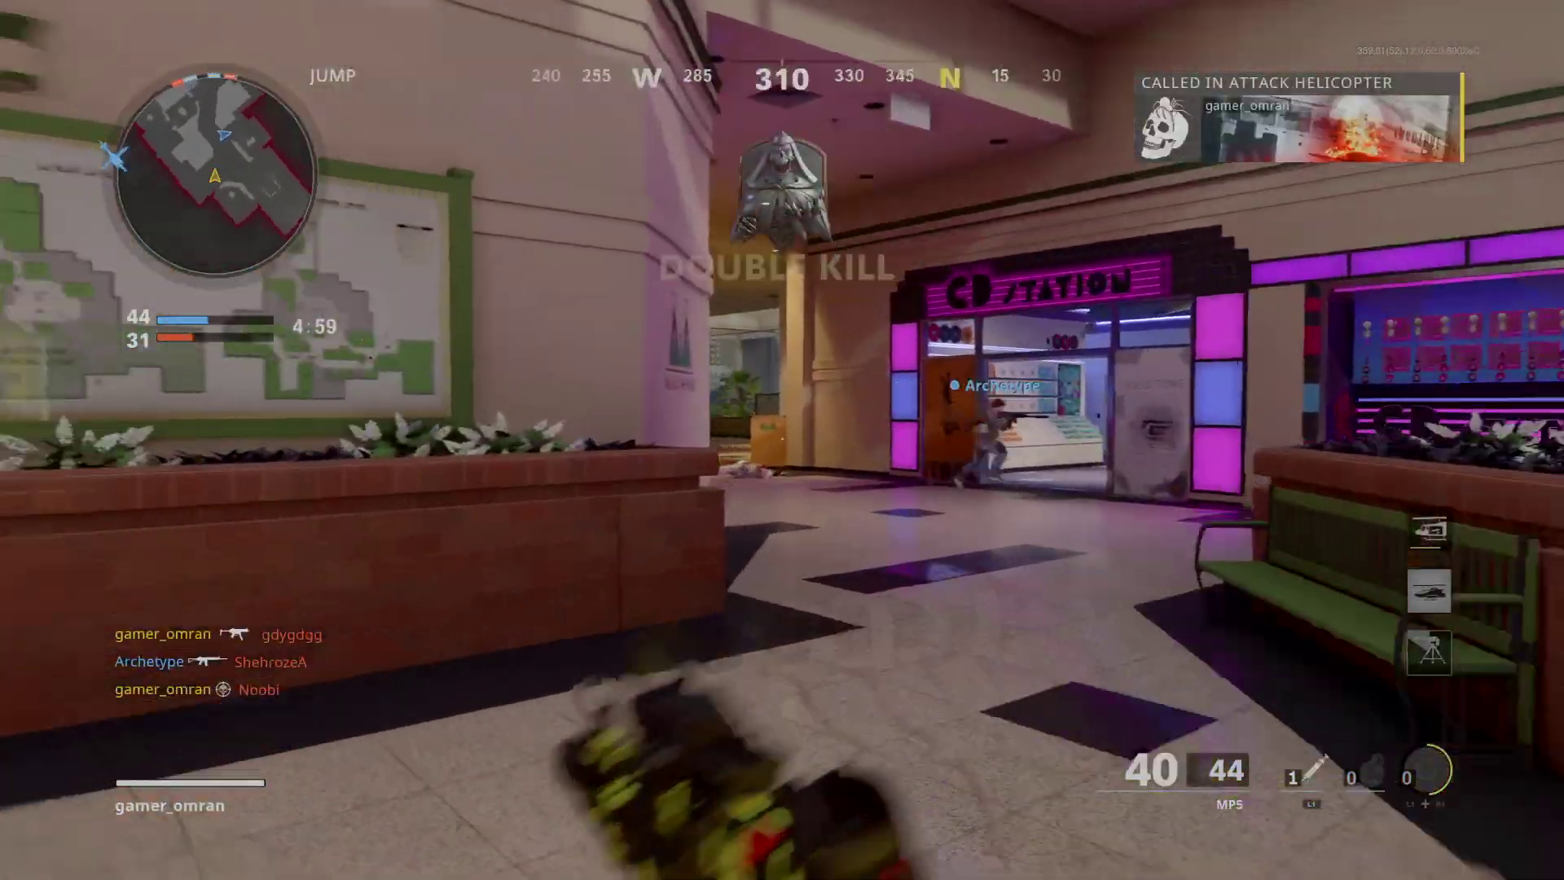
key("w")
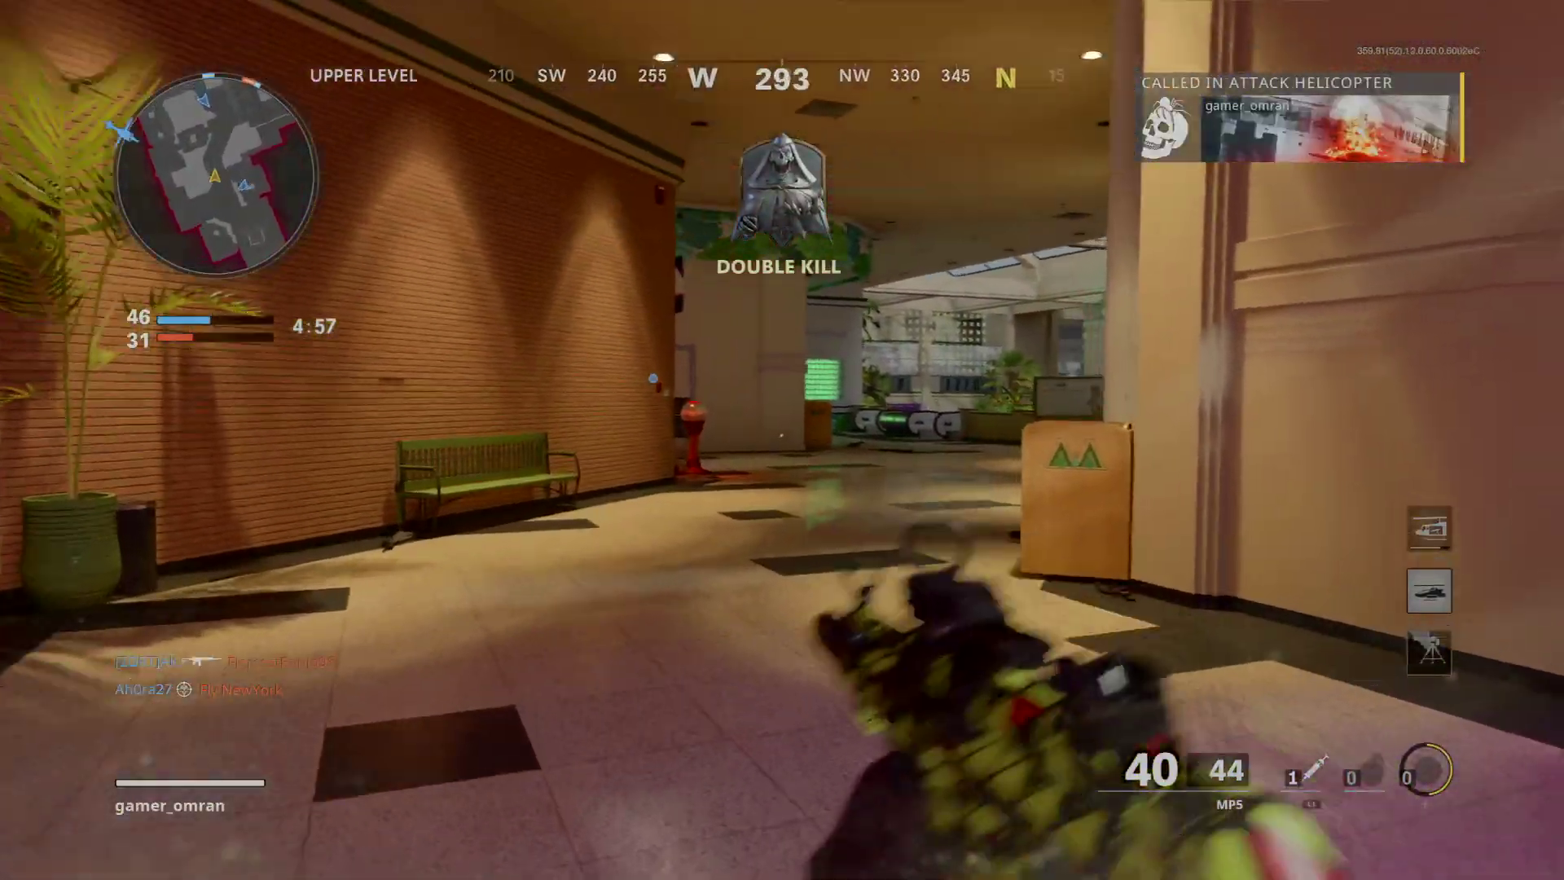
key("w")
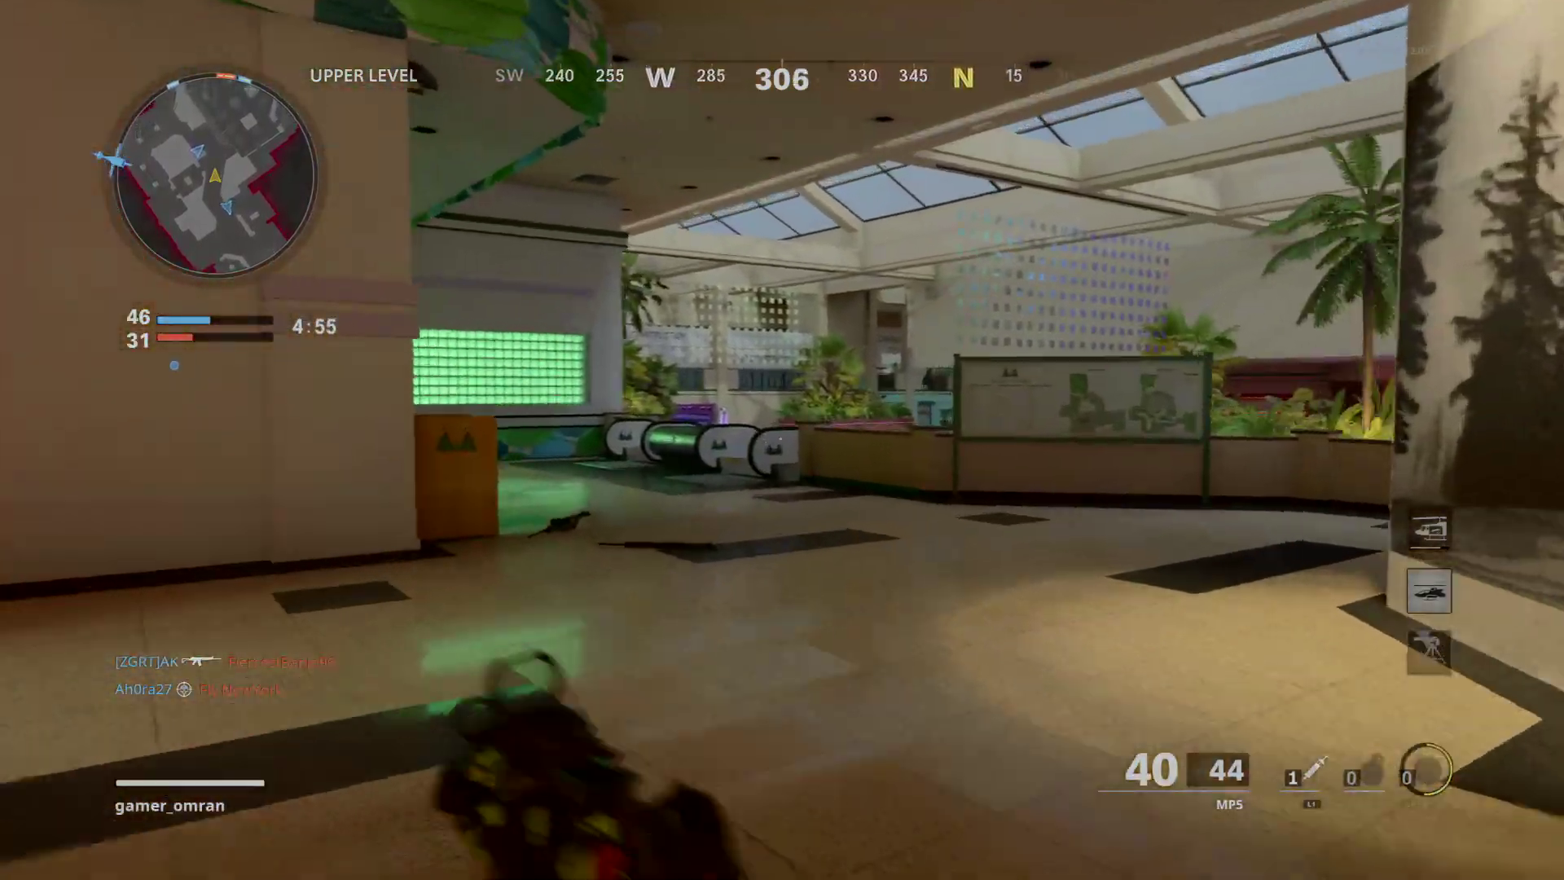
key("w")
key("w")
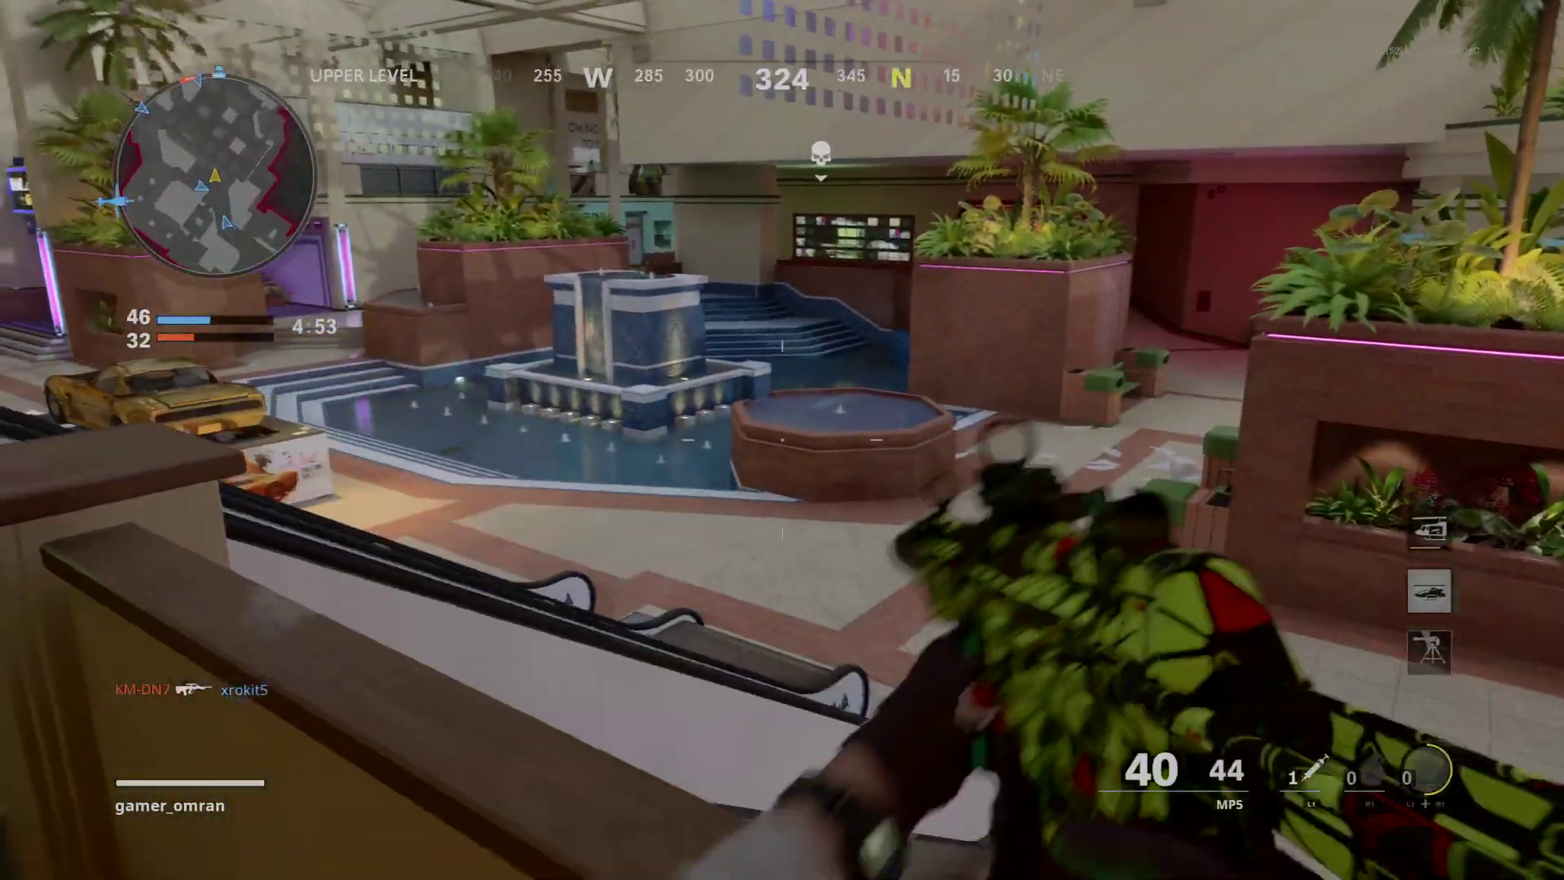
key("w")
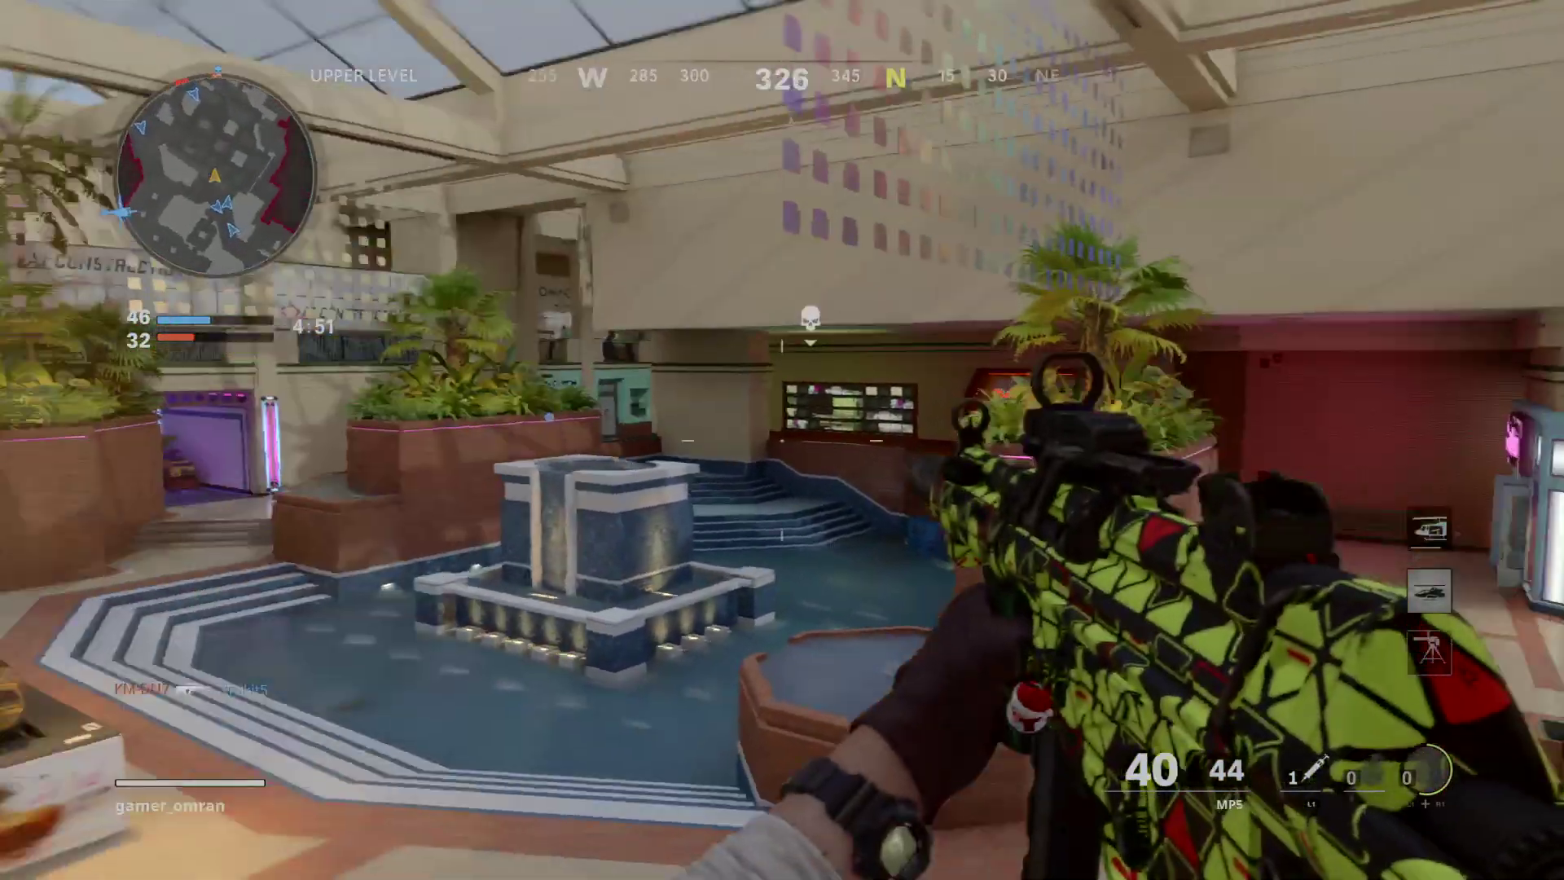
key("w")
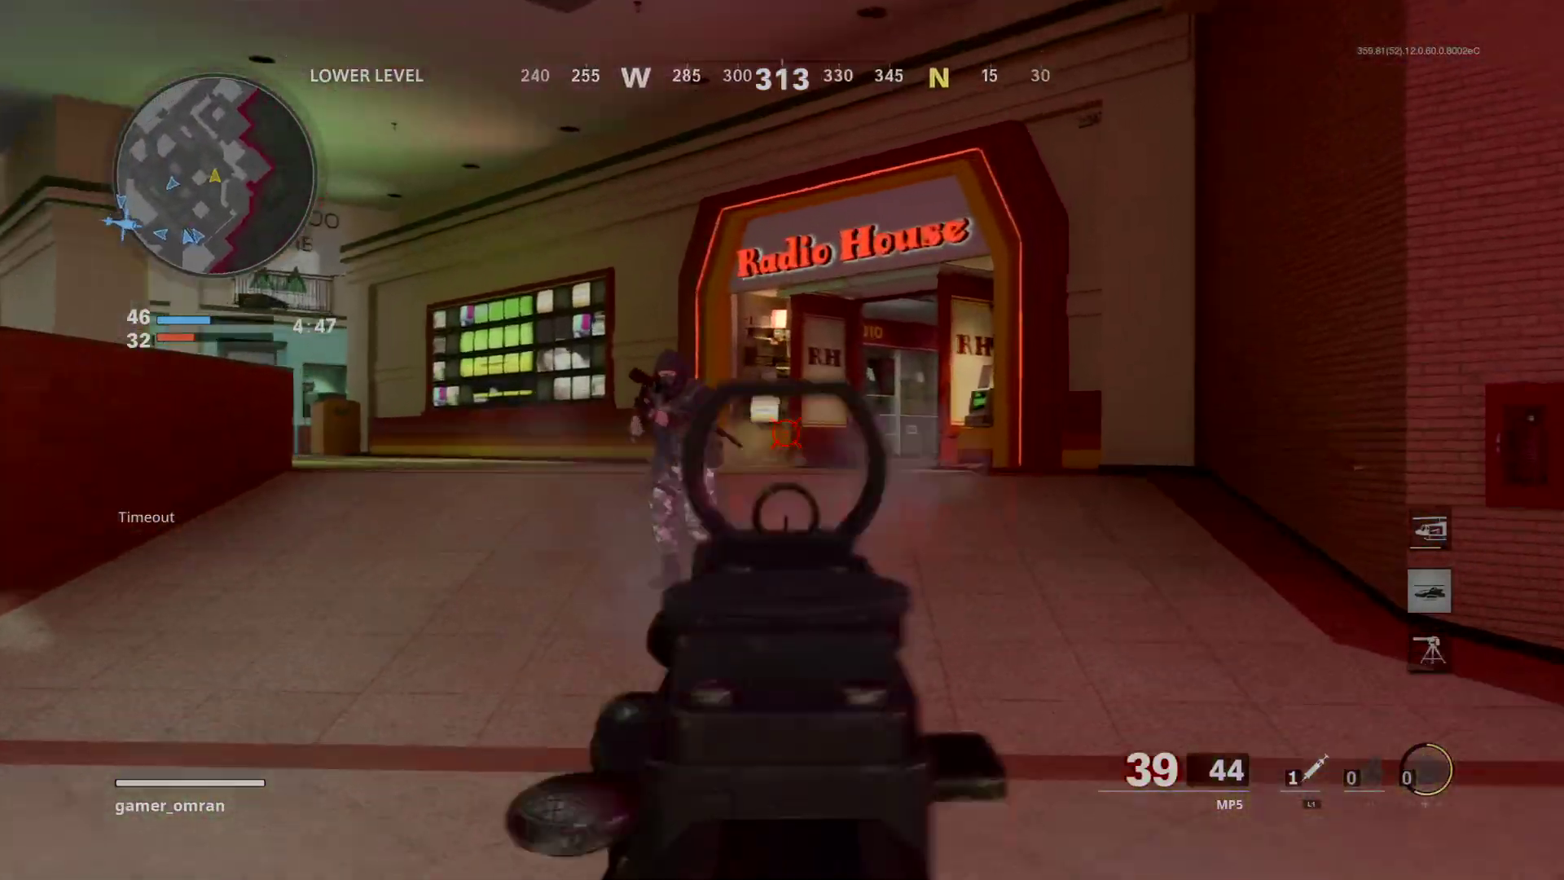
left_click(782, 430)
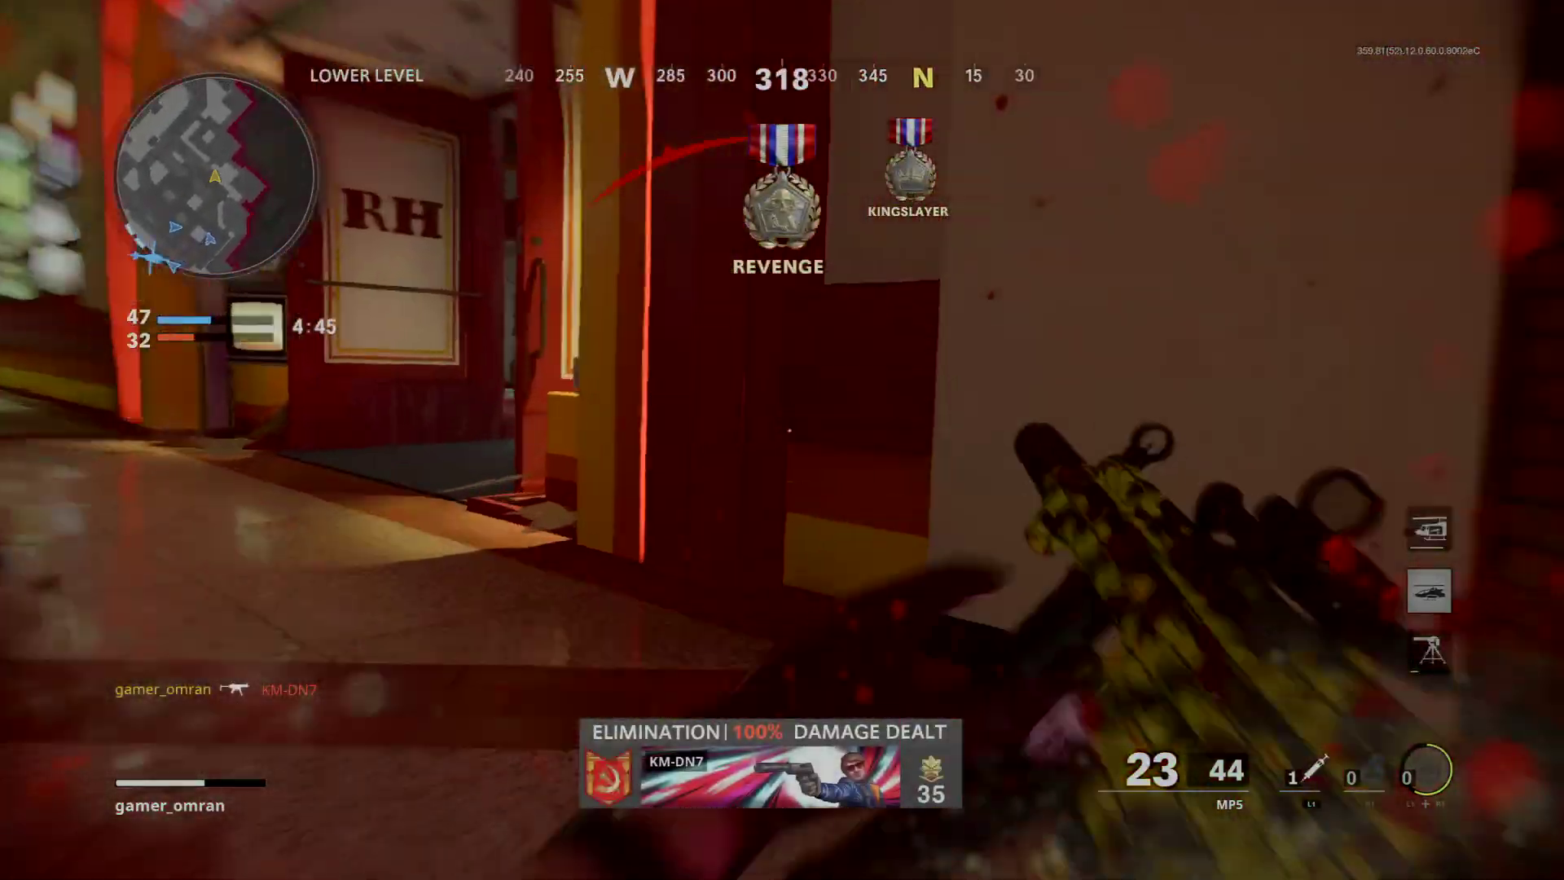
key("w")
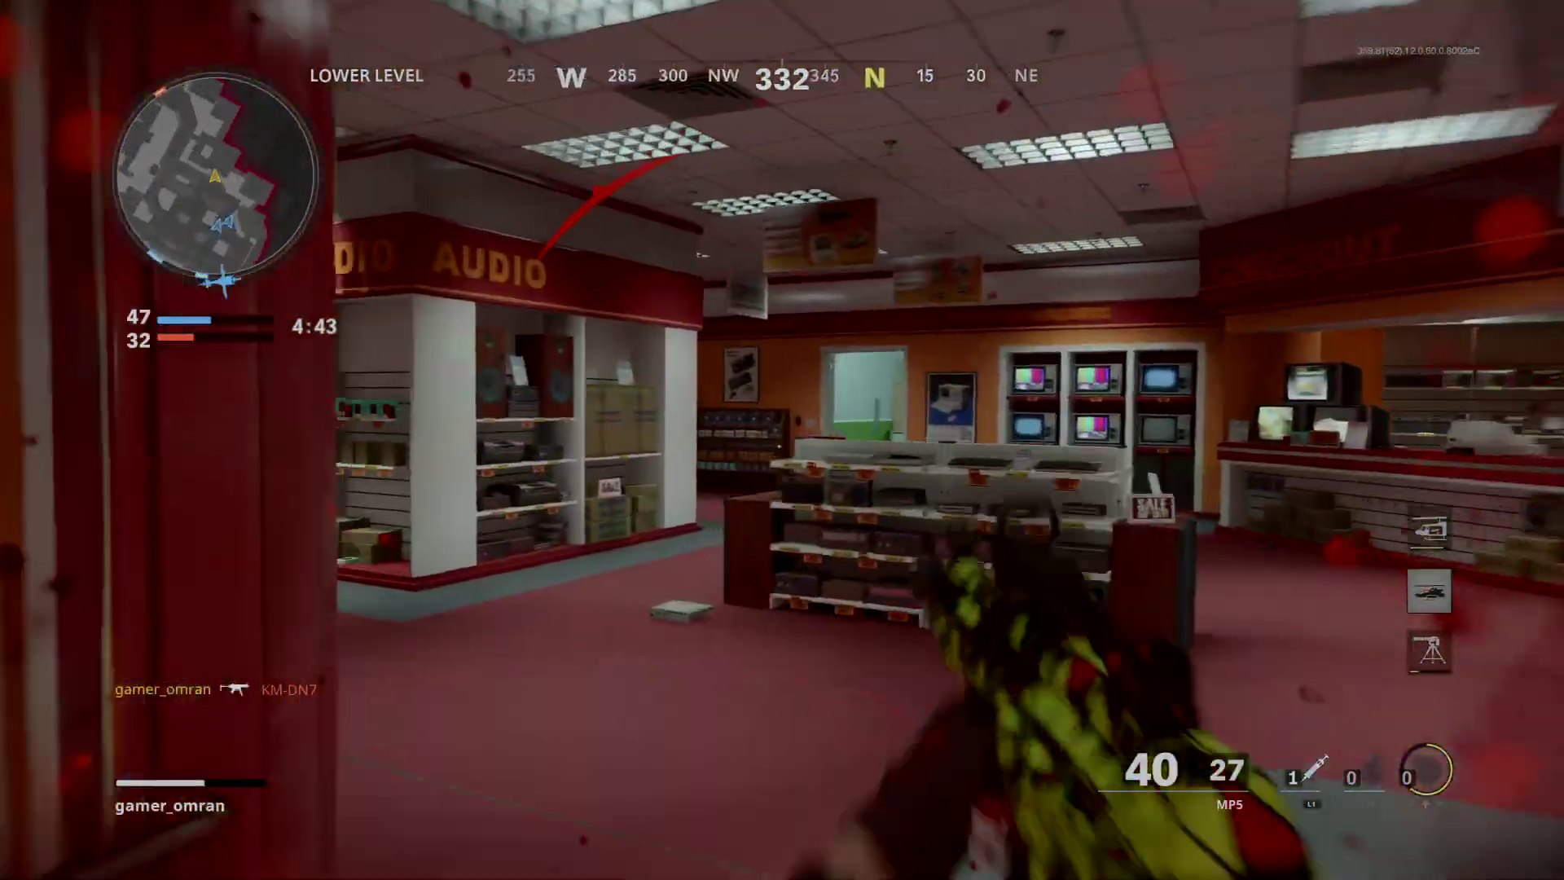
key("w")
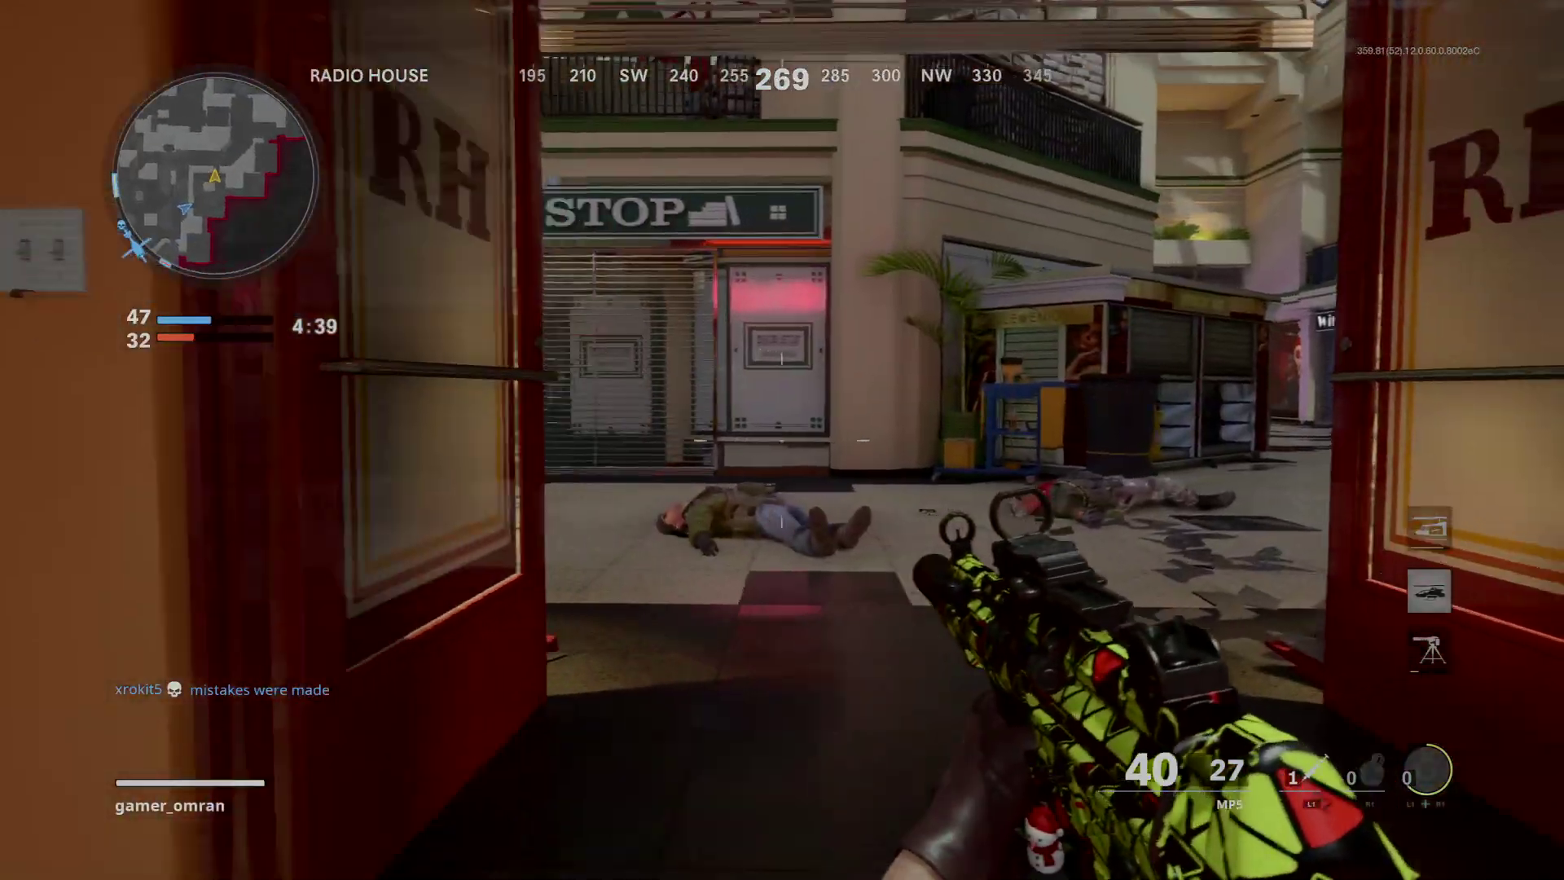
key("w")
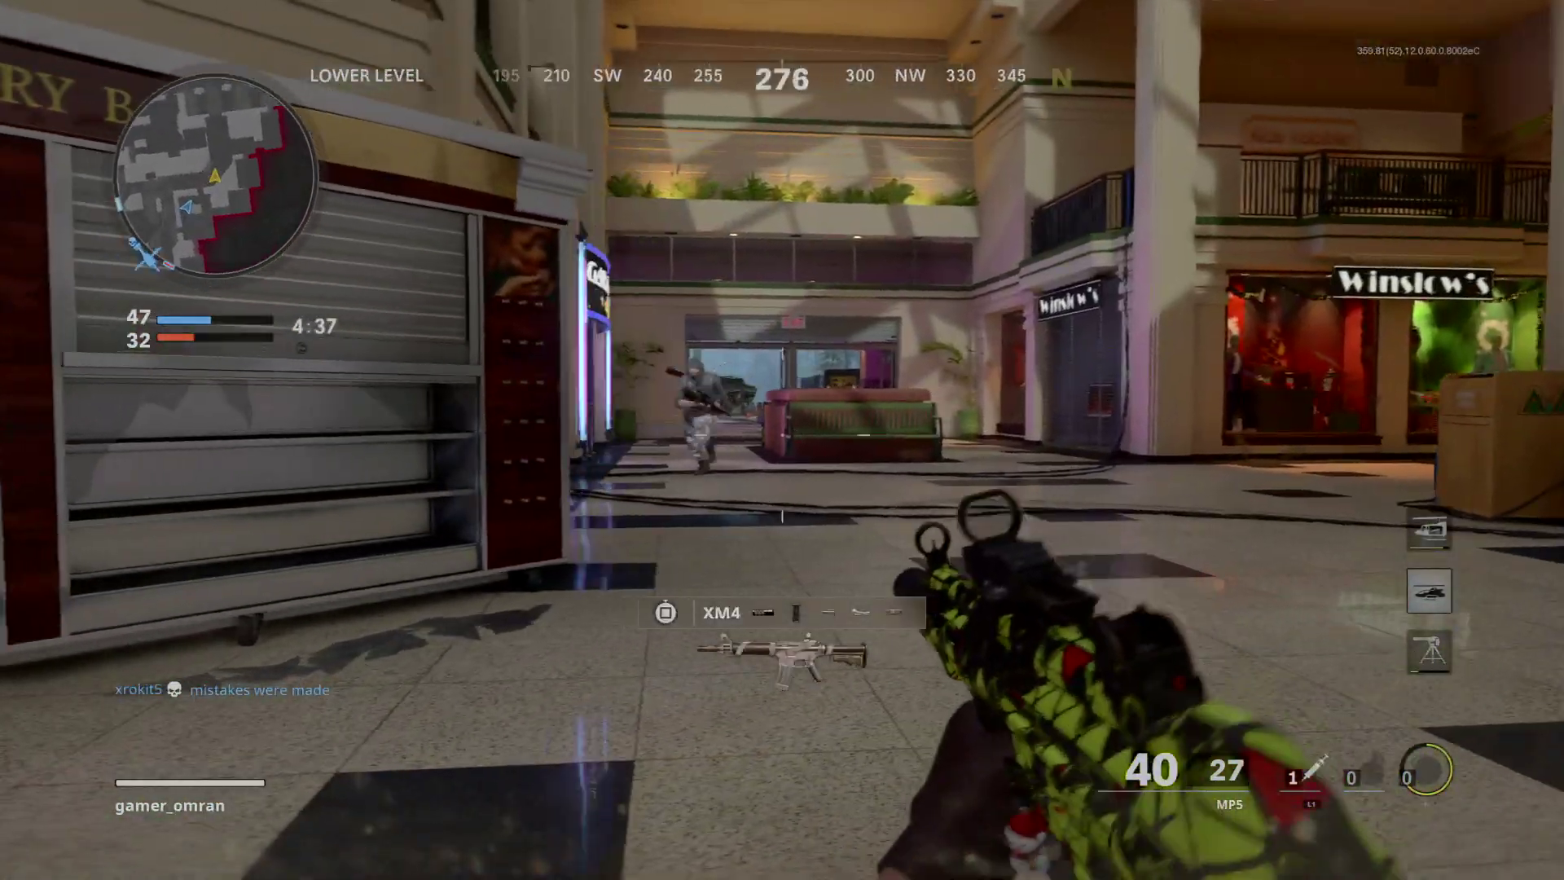
right_click(782, 440)
left_click(781, 441)
left_click(782, 440)
key("w")
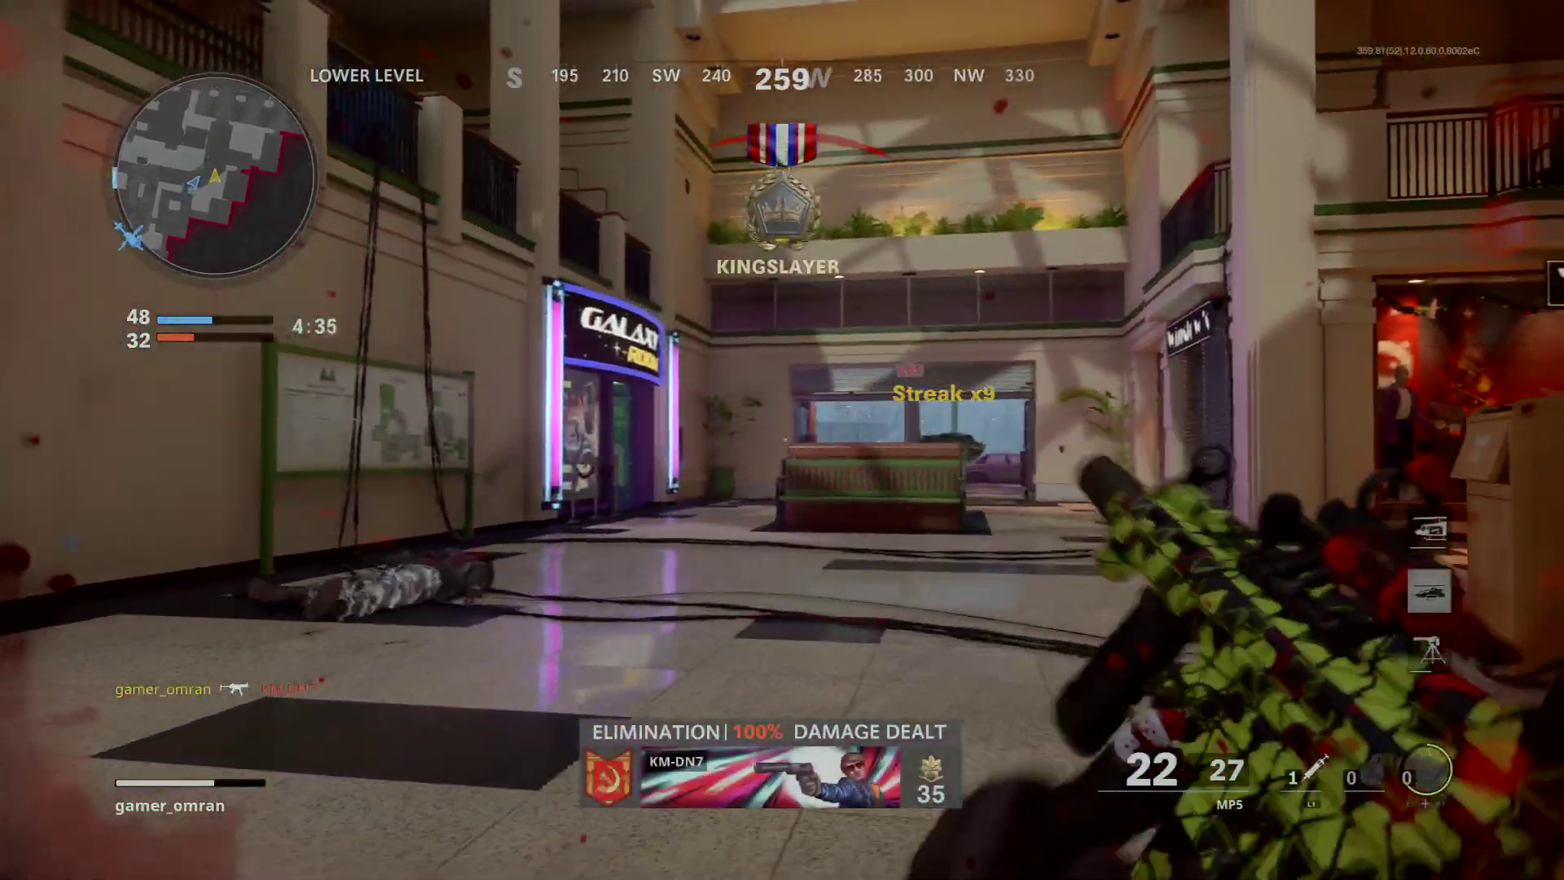
key("w")
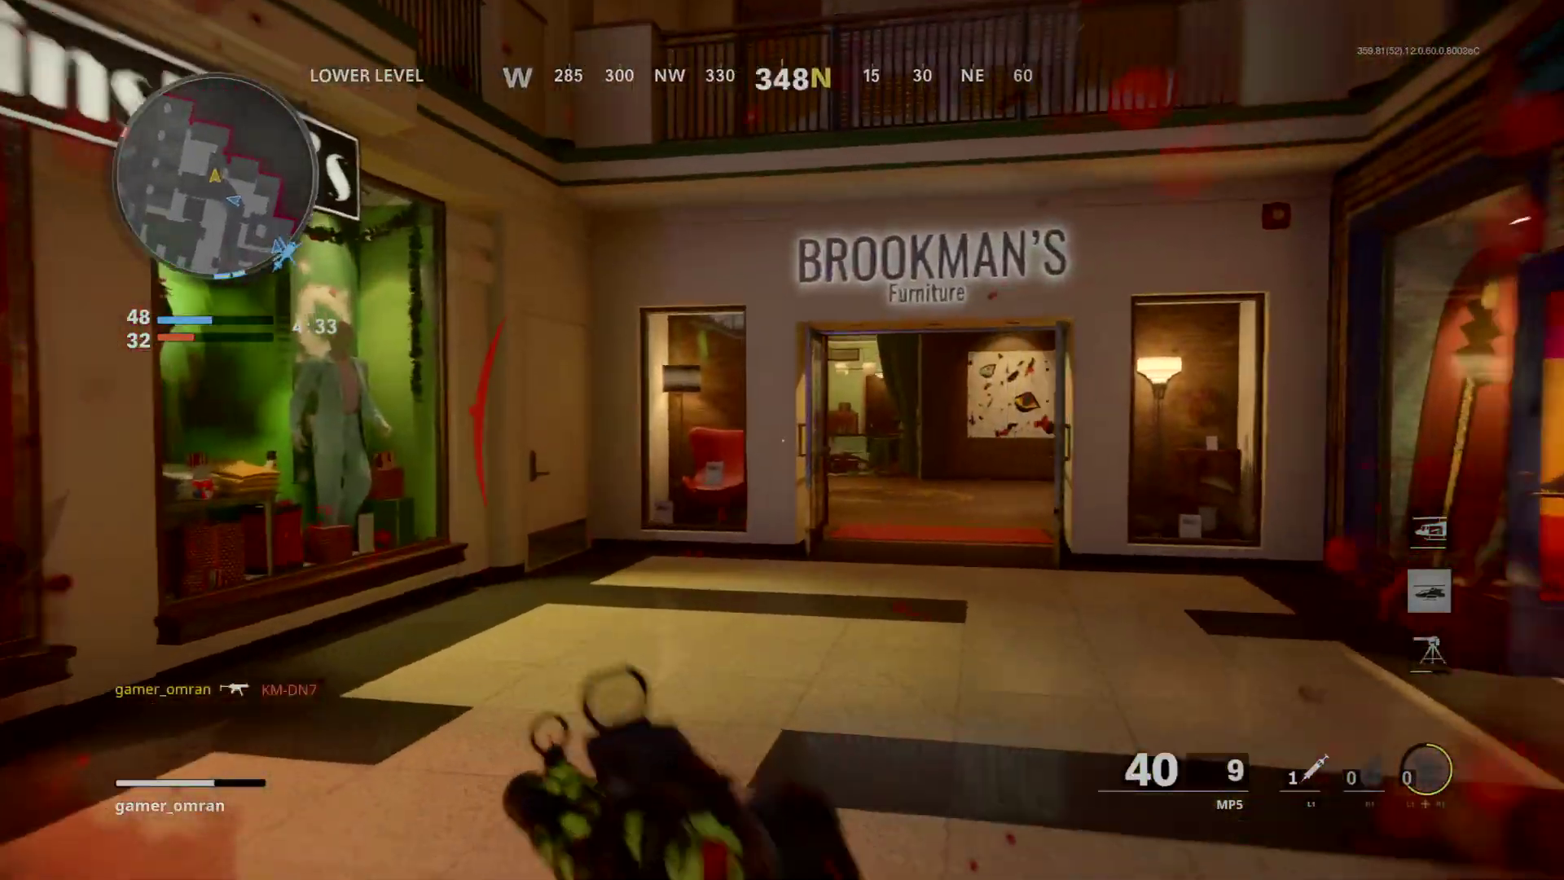
key("w")
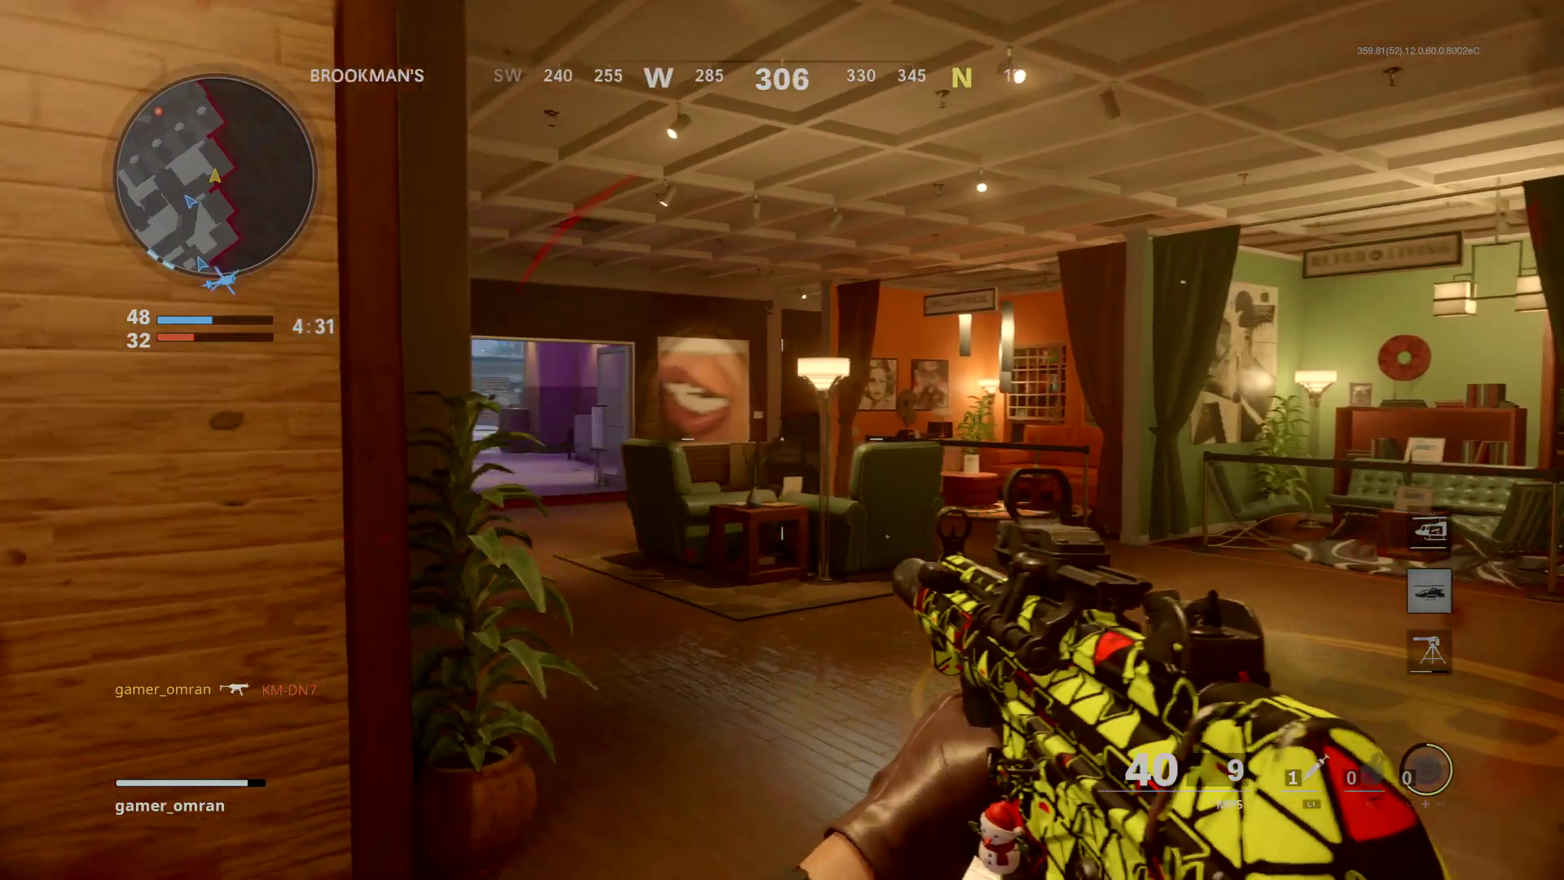
right_click(781, 440)
left_click(783, 440)
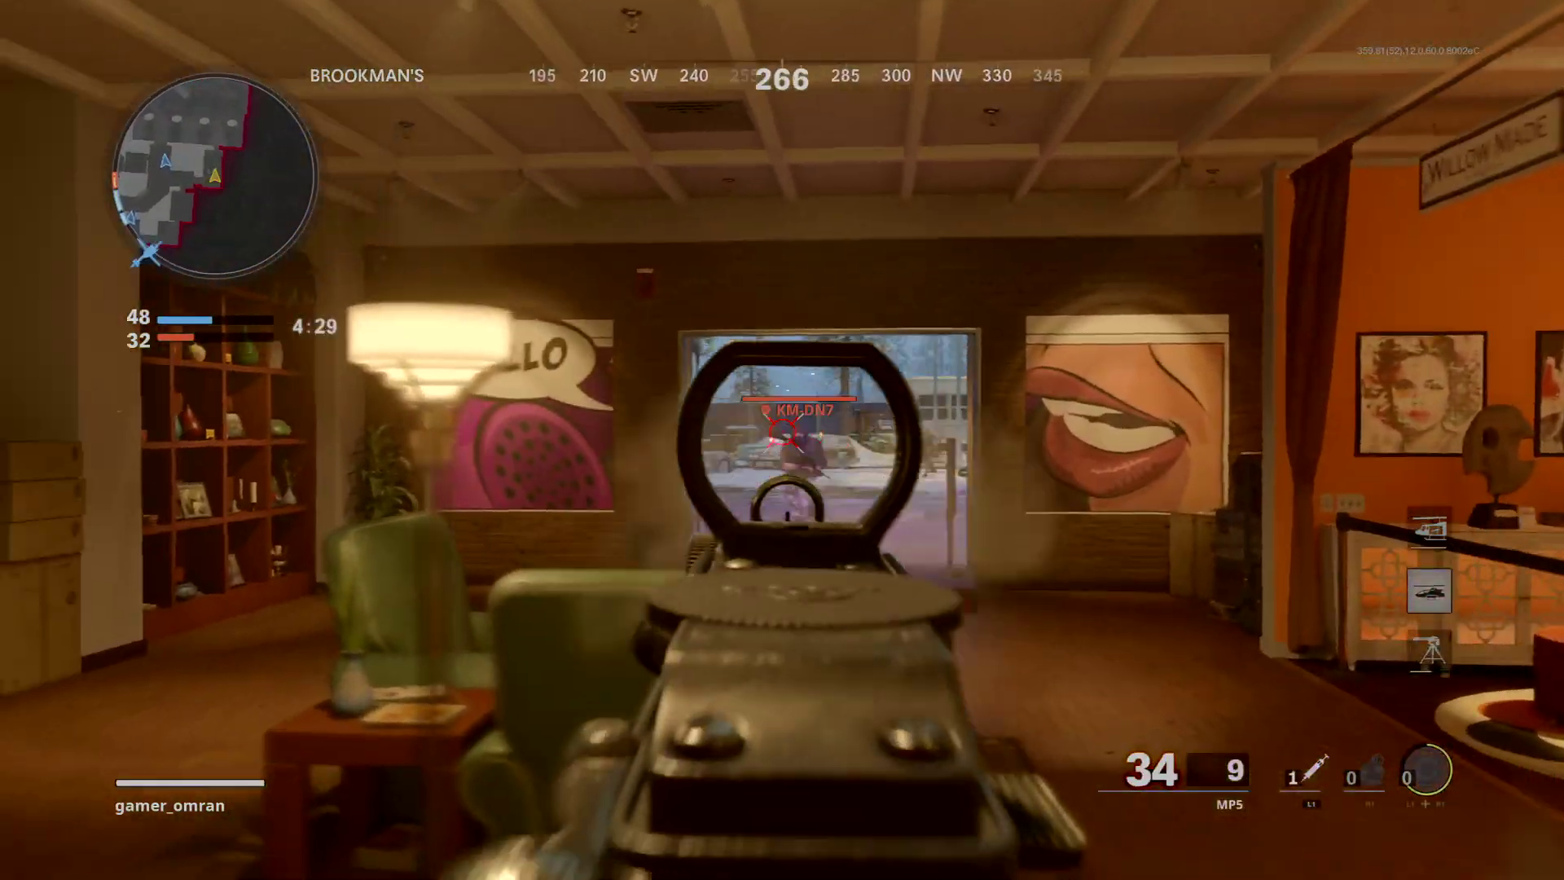
left_click(782, 441)
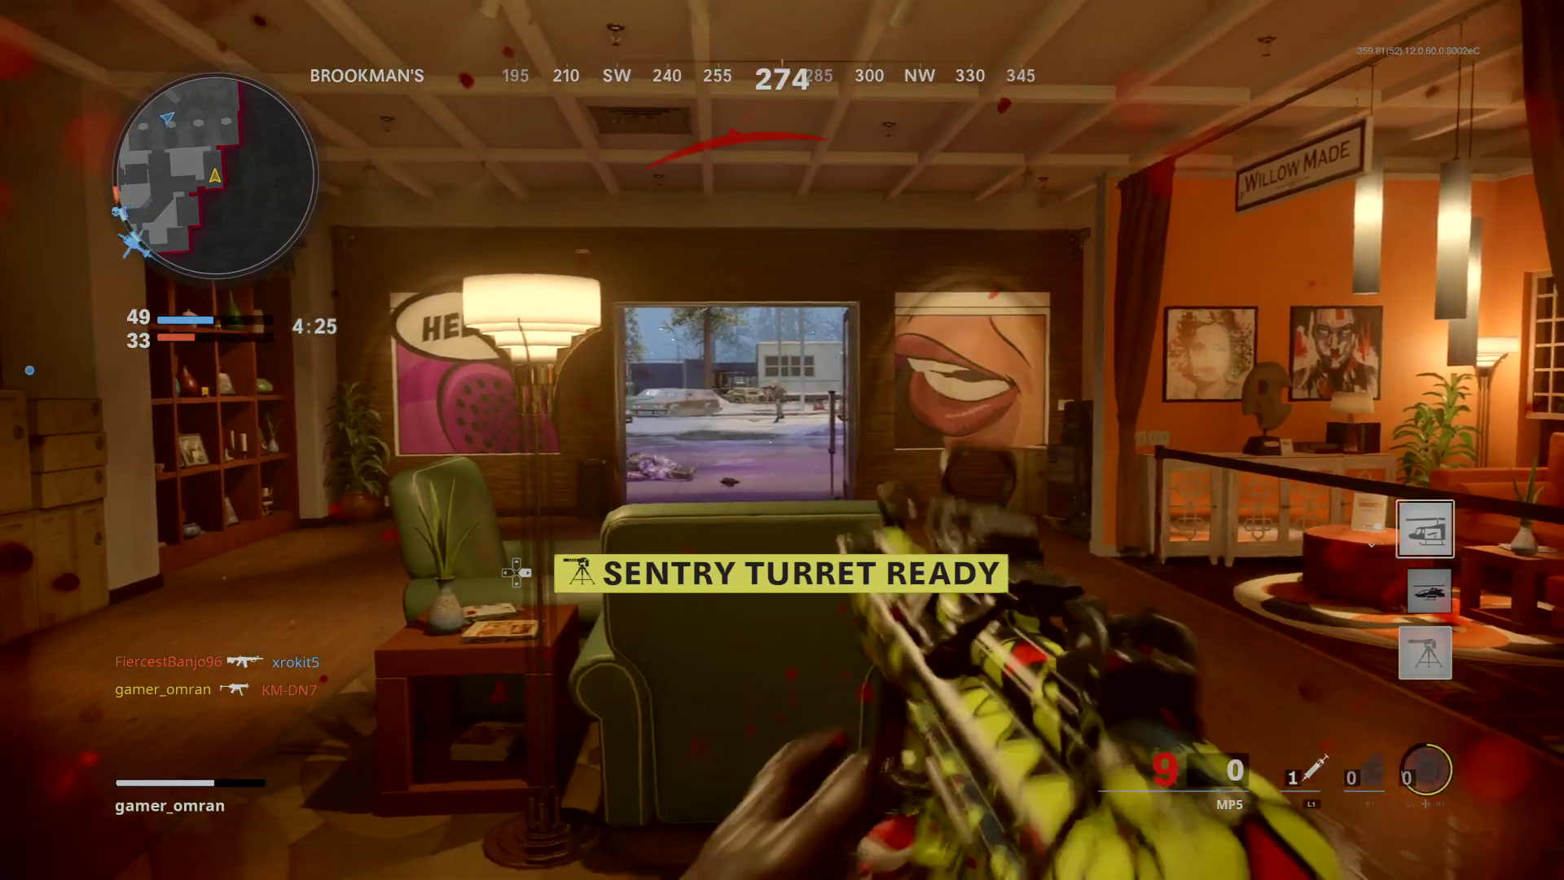
right_click(782, 440)
left_click(781, 439)
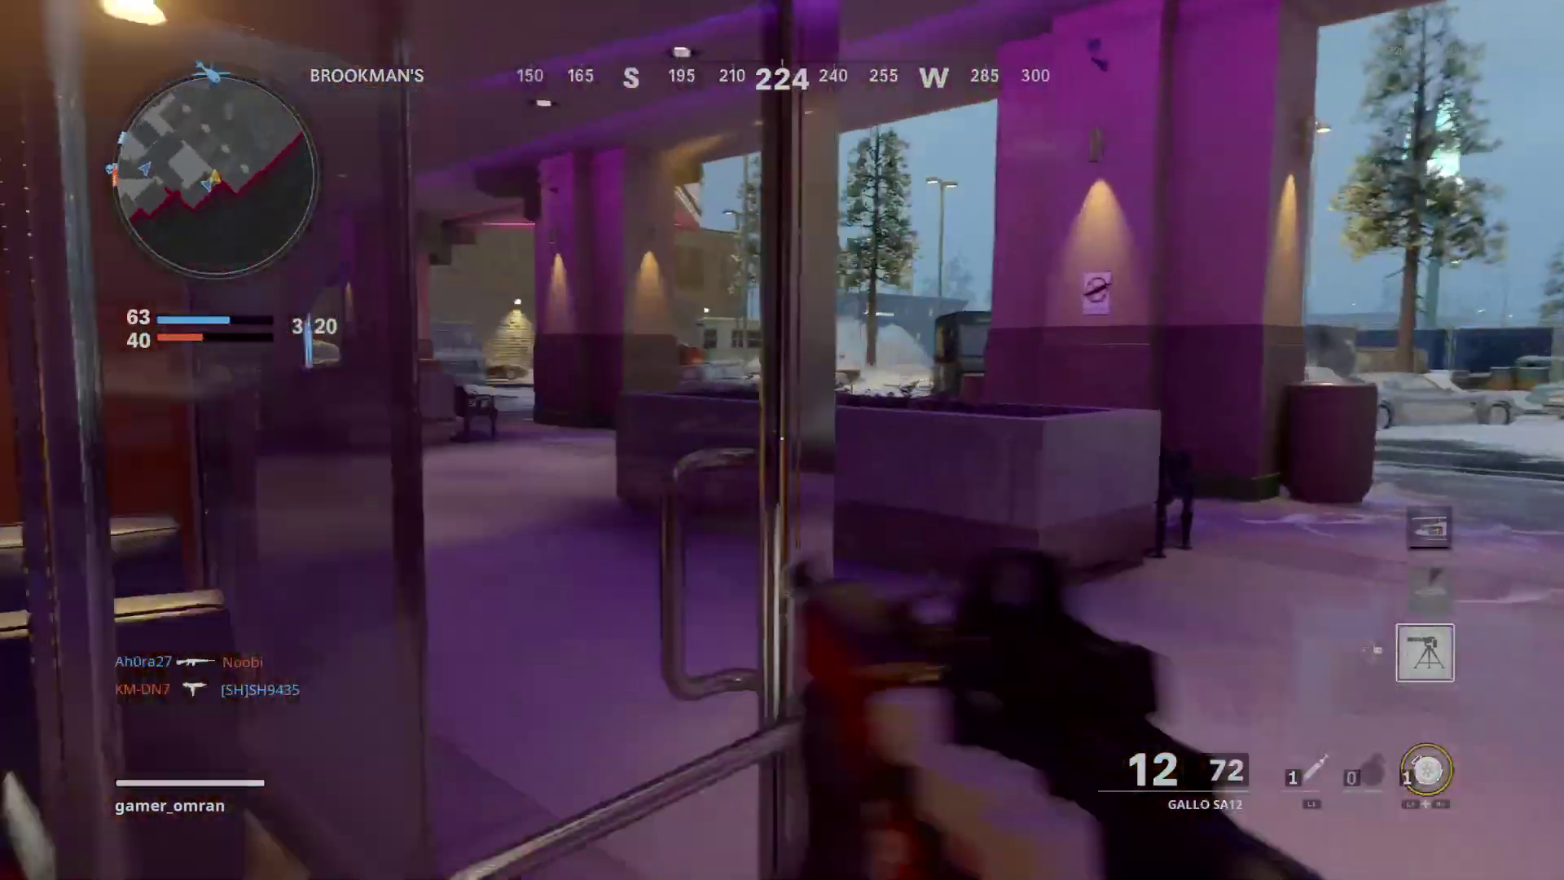
key("Tab")
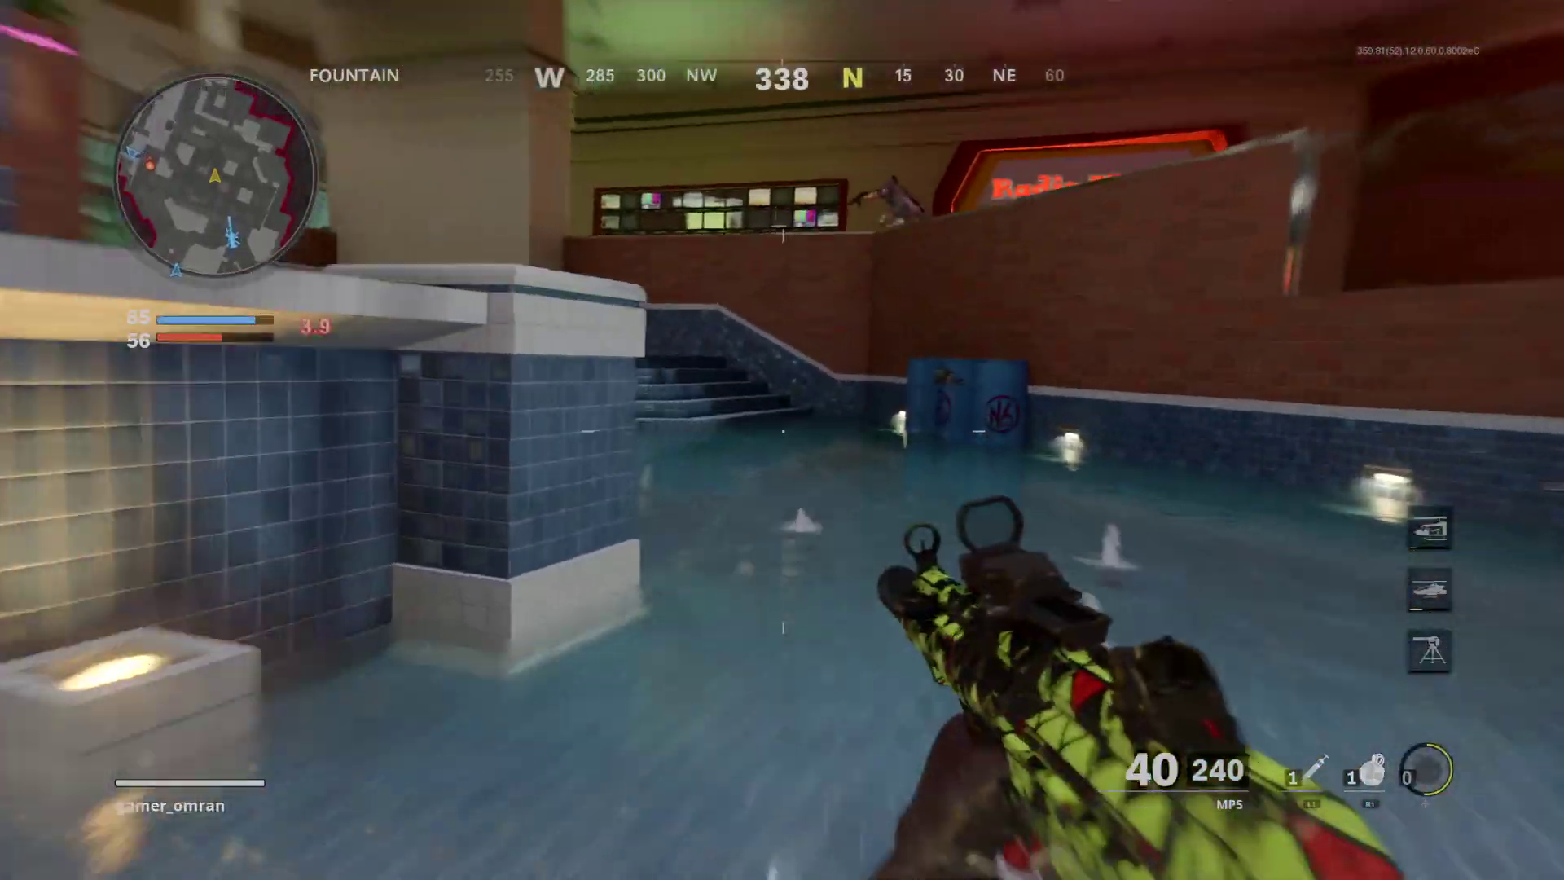
left_click(783, 440)
left_click(782, 441)
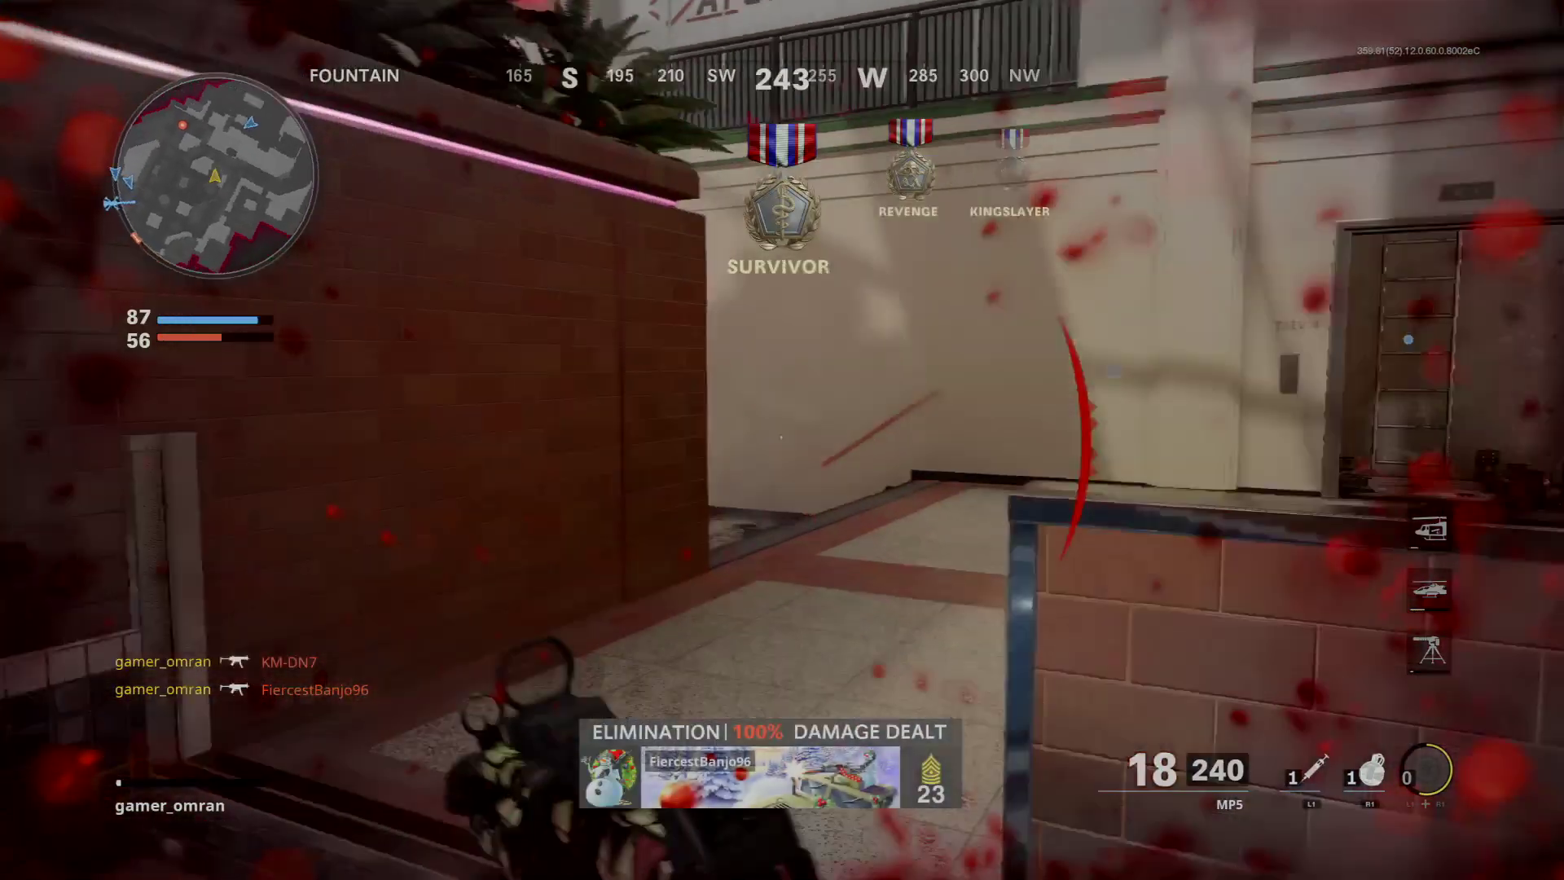